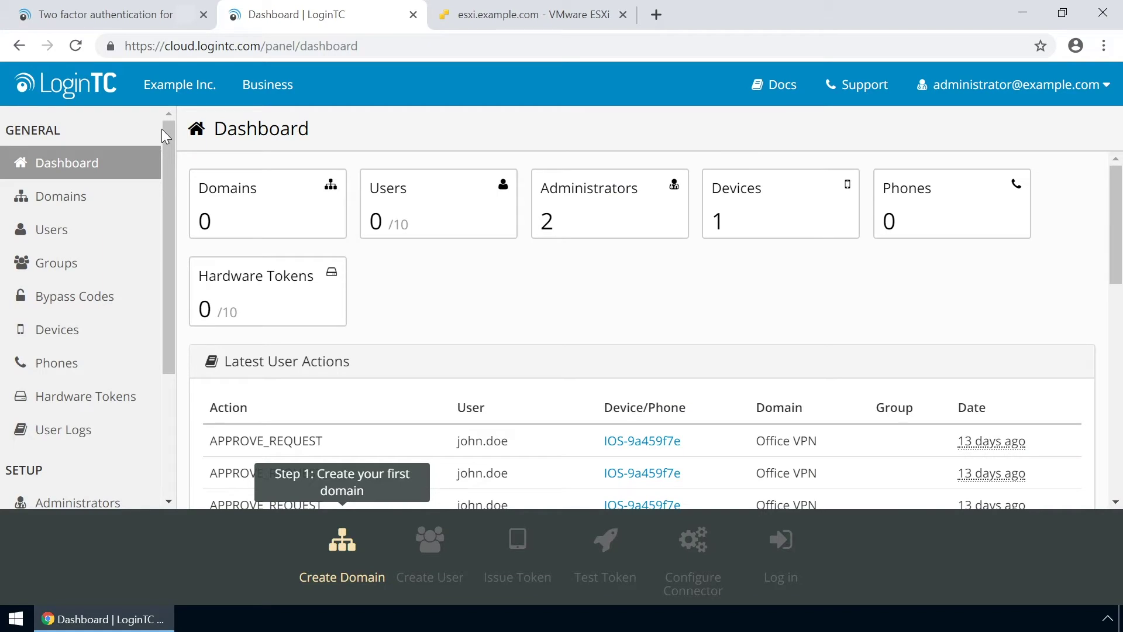
Create the 'Example Inc. Secure Access' domain with a custom icon uploaded from the computer.
{"action": "left_click", "coordinate": [85, 199]}
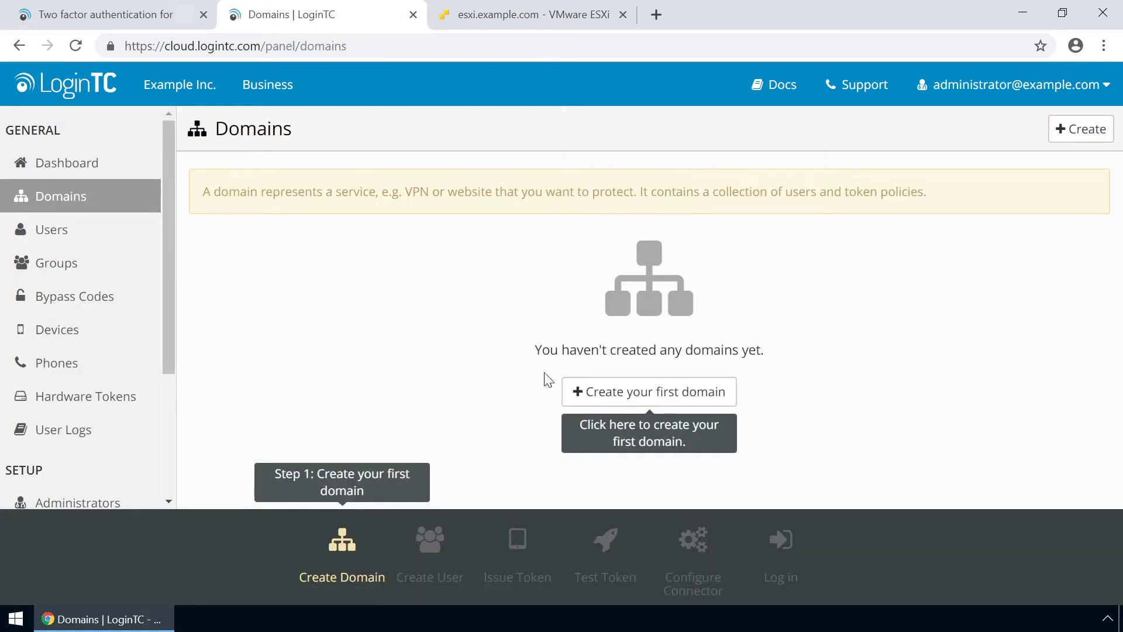
{"action": "left_click", "coordinate": [640, 392]}
{"action": "type", "text": "Example Inc. Secure Access"}
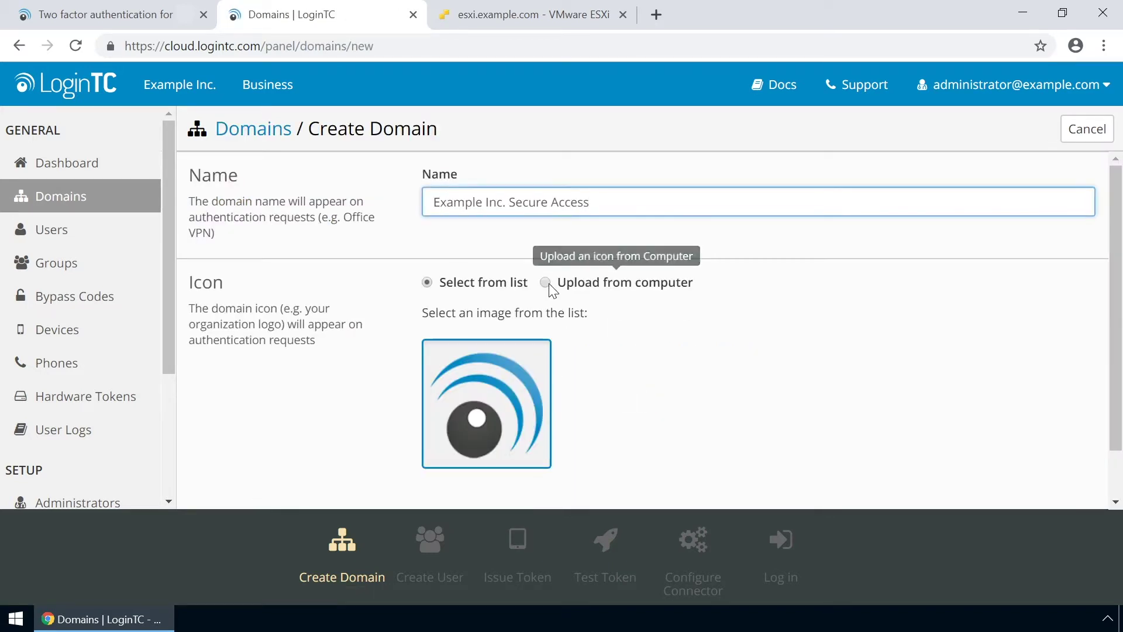
{"action": "left_click", "coordinate": [546, 283]}
{"action": "left_click", "coordinate": [496, 372]}
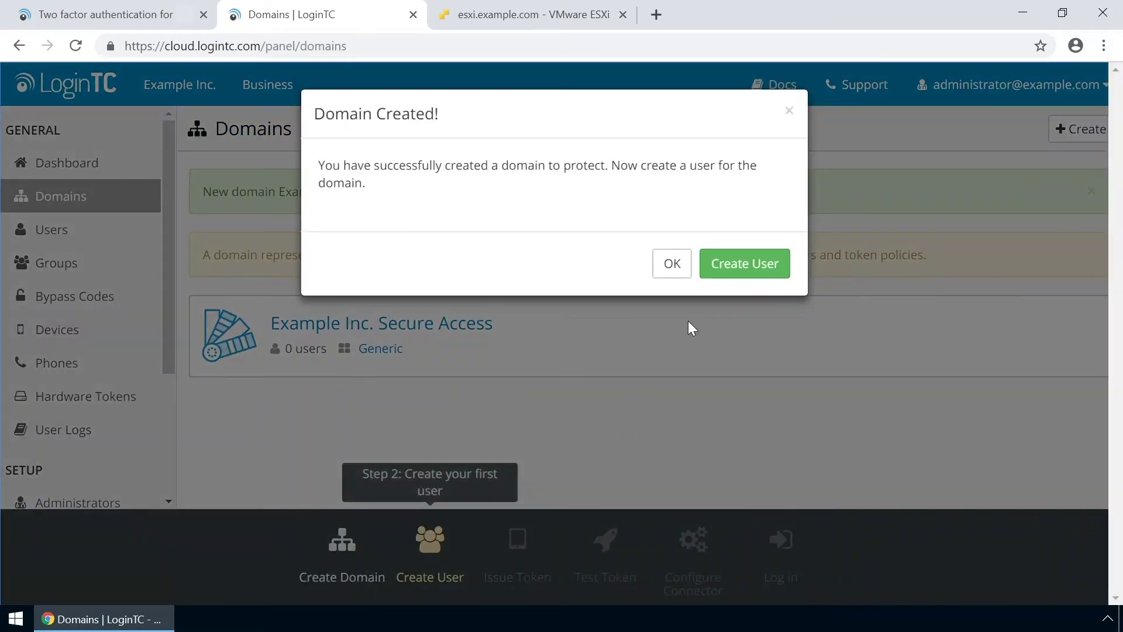
{"action": "left_click", "coordinate": [676, 267]}
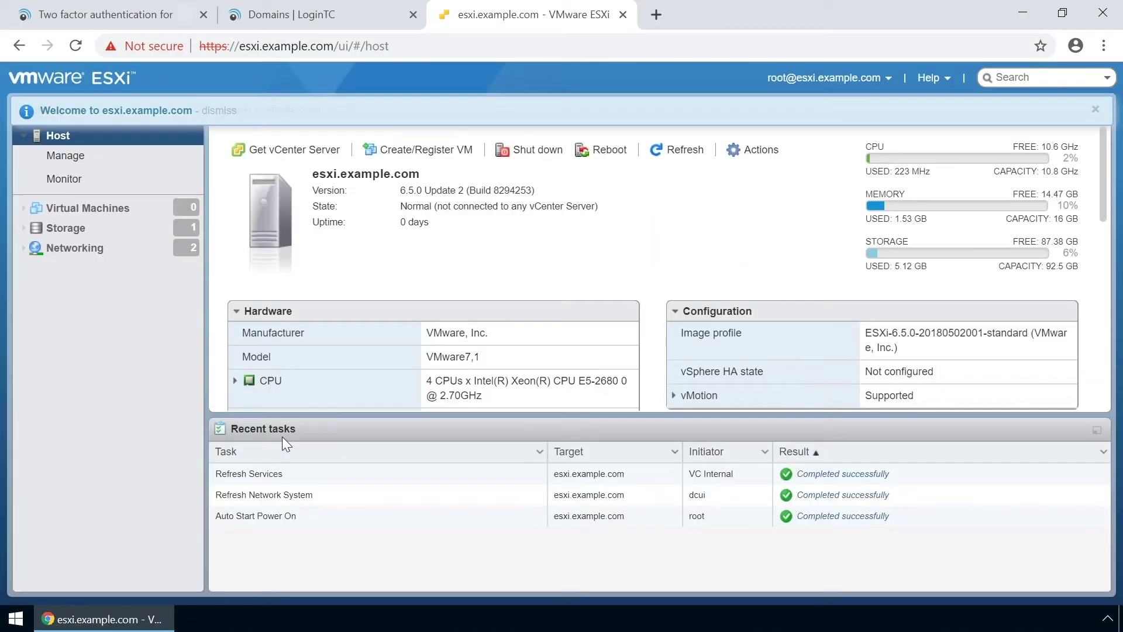
Start an OVF deployment from the connector's appliance files, naming the VM logintc-radius-connector-2.6.2.
{"action": "left_click", "coordinate": [418, 151]}
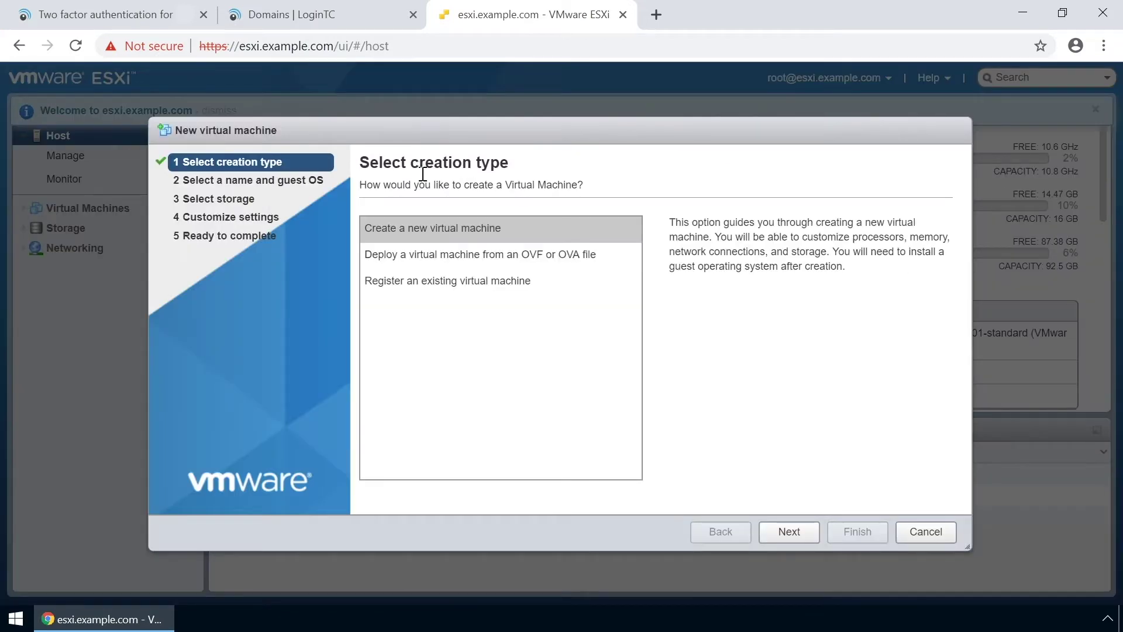
{"action": "left_click", "coordinate": [446, 249]}
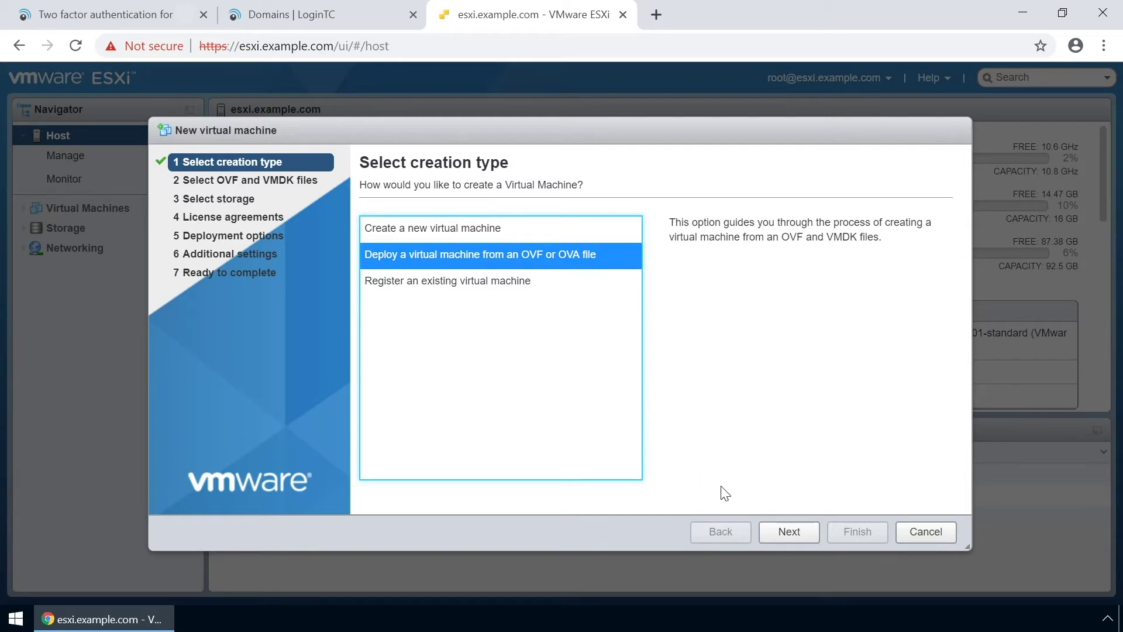
{"action": "left_click", "coordinate": [783, 531]}
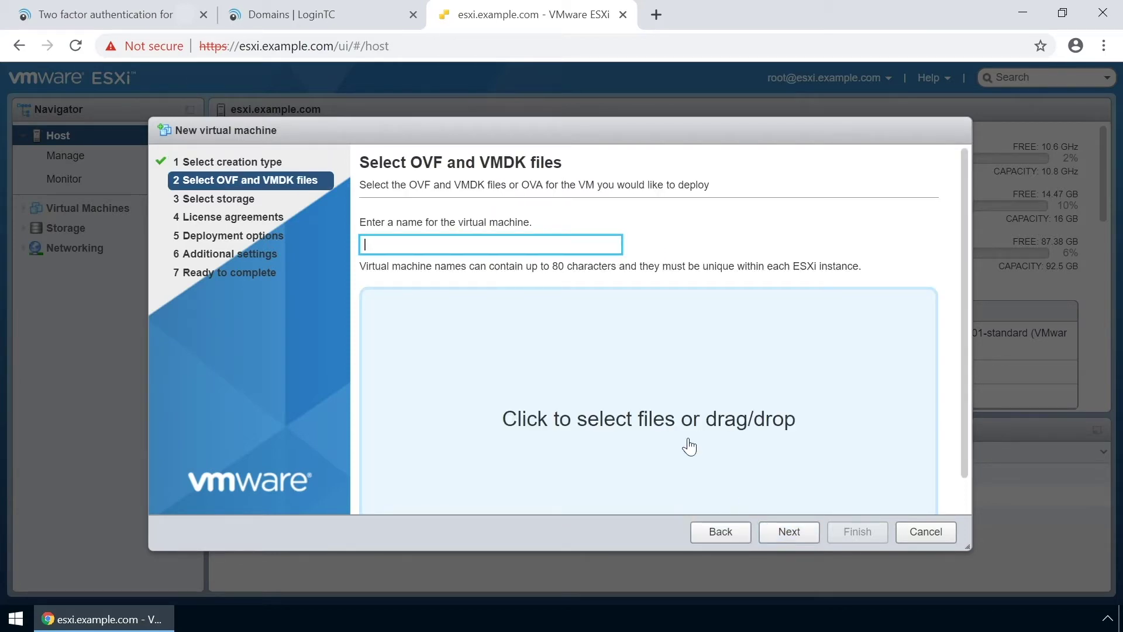
{"action": "left_click", "coordinate": [677, 427]}
{"action": "left_click", "coordinate": [283, 125]}
{"action": "left_click", "coordinate": [285, 166], "text": "shift"}
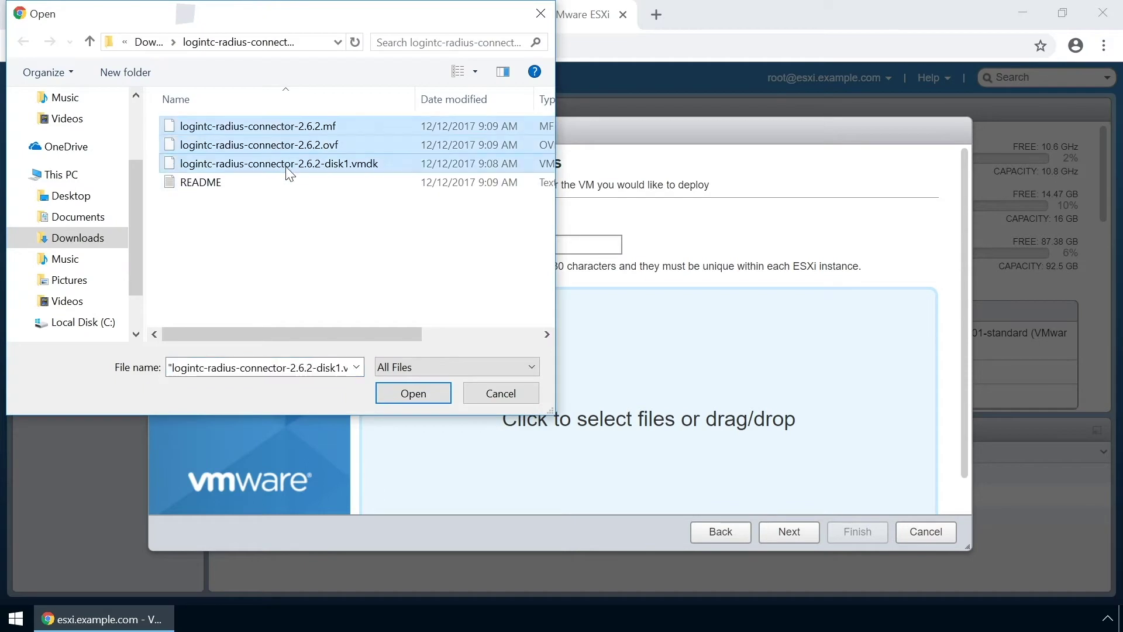
{"action": "left_click", "coordinate": [415, 392]}
{"action": "left_click", "coordinate": [416, 250]}
{"action": "type", "text": "logintc-radius-connec"}
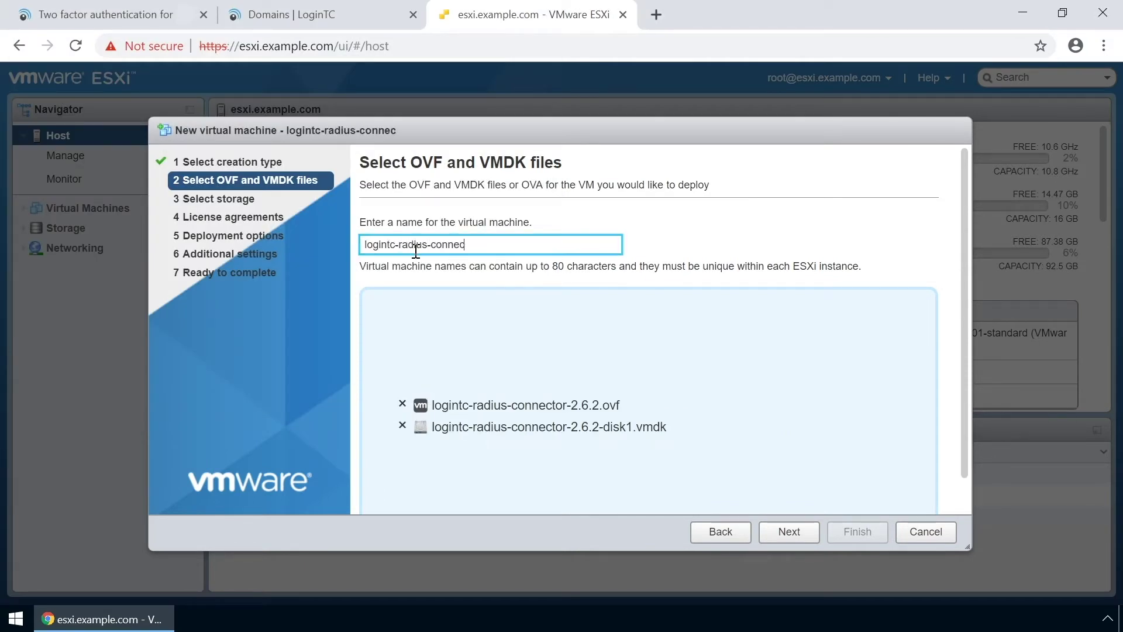
{"action": "type", "text": "tor-2.6.2"}
Deploy the VM with thick disk provisioning and open its page from Virtual Machines.
{"action": "left_click", "coordinate": [790, 531]}
{"action": "key", "text": "Return"}
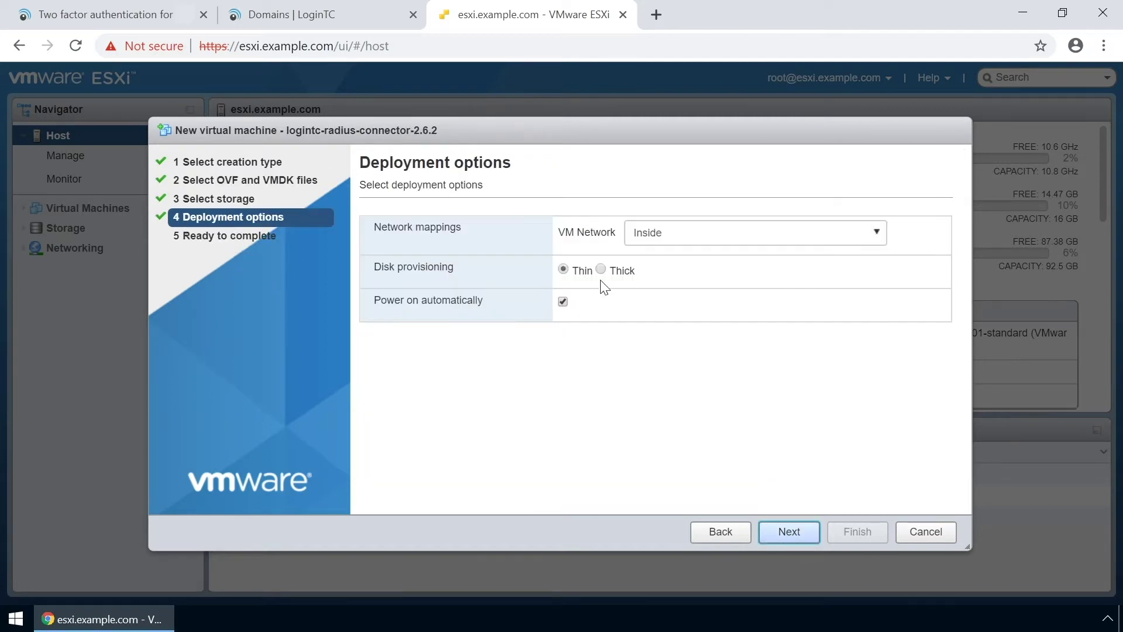
{"action": "left_click", "coordinate": [601, 269]}
{"action": "left_click", "coordinate": [793, 530]}
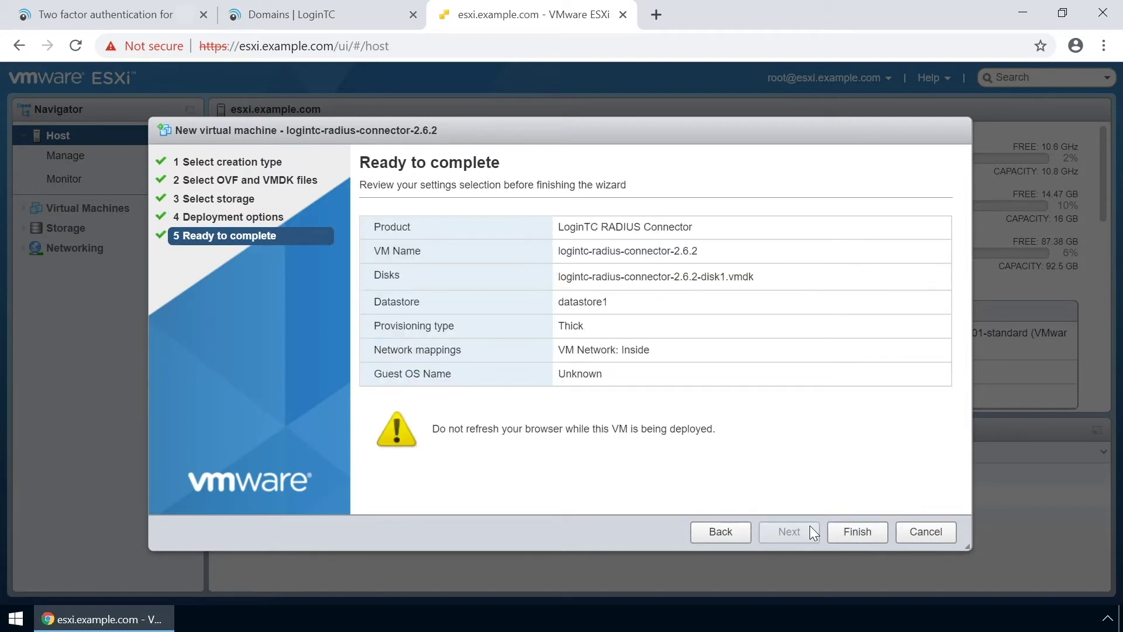
{"action": "left_click", "coordinate": [857, 531]}
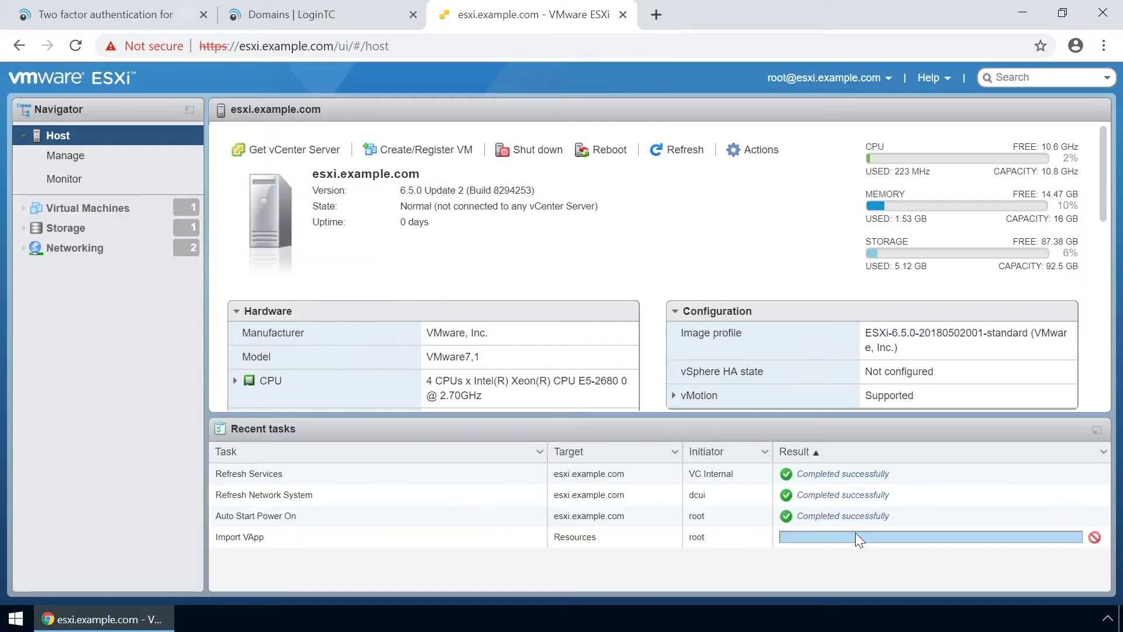
{"action": "left_click", "coordinate": [106, 210]}
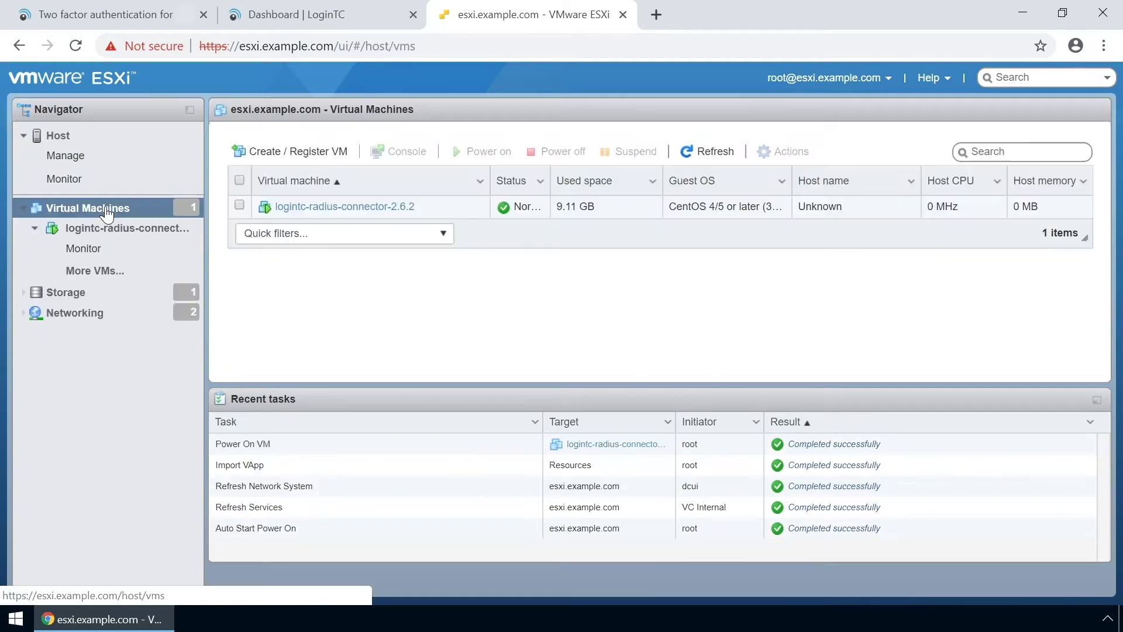
{"action": "left_click", "coordinate": [1097, 400]}
{"action": "left_click", "coordinate": [358, 208]}
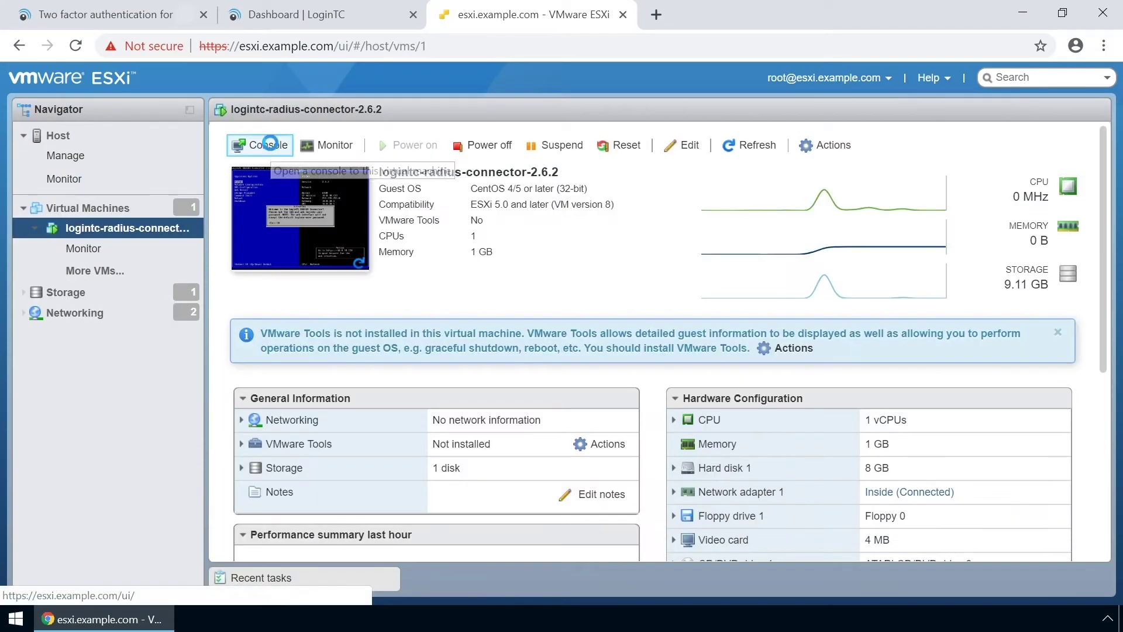
In the VM console, set and confirm the appliance password.
{"action": "left_click", "coordinate": [359, 218]}
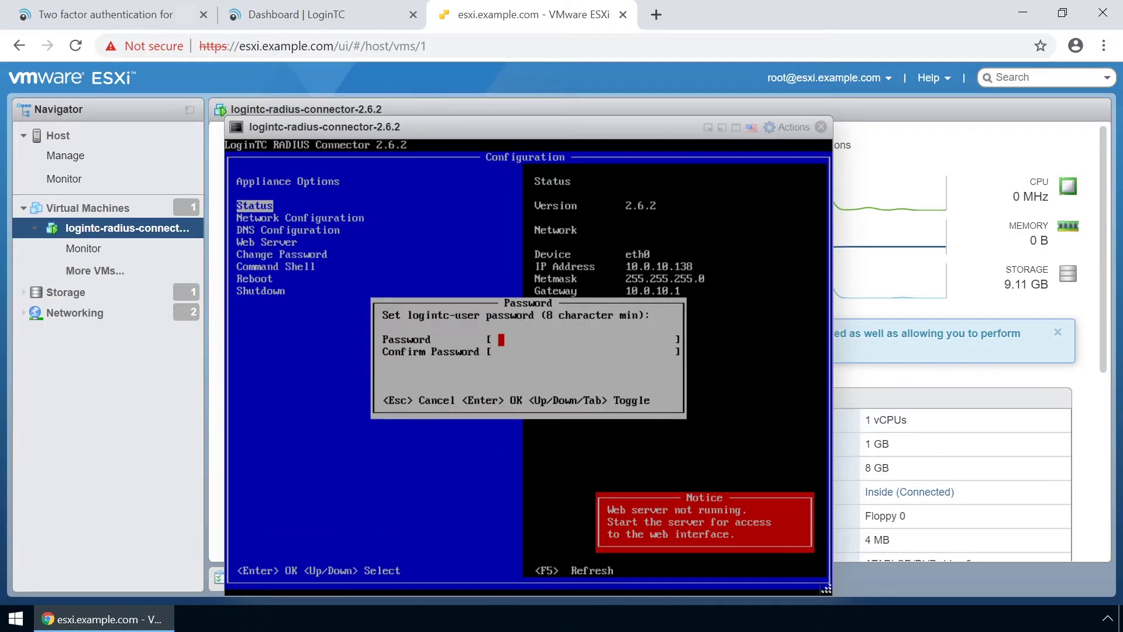
{"action": "type", "text": "***********"}
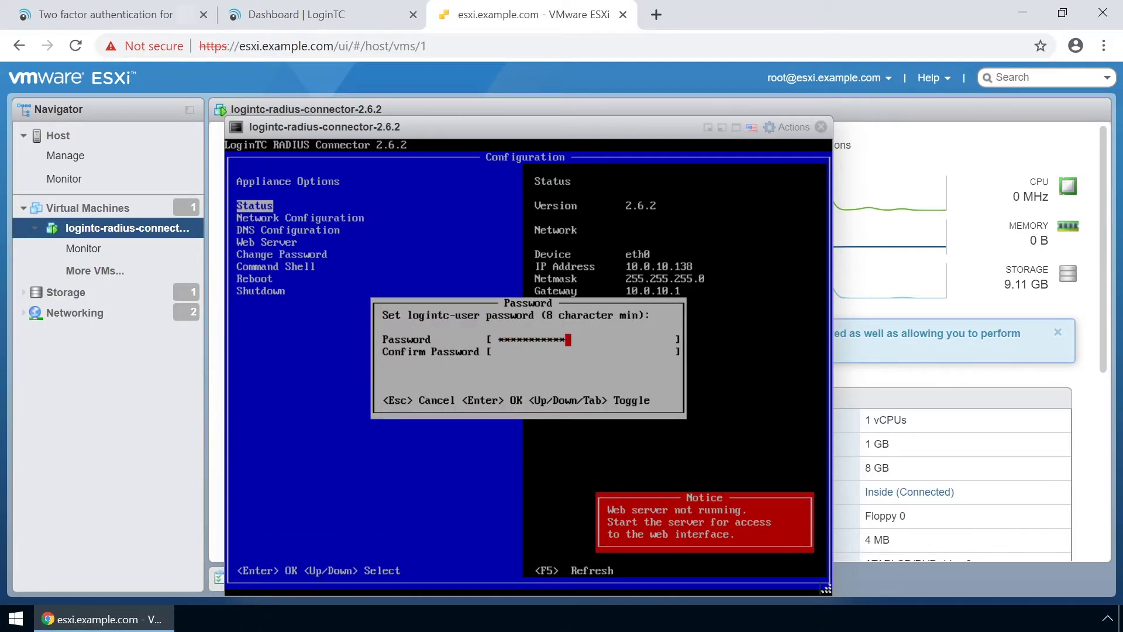
{"action": "key", "text": "Tab"}
{"action": "type", "text": "***********"}
{"action": "key", "text": "Return"}
{"action": "key", "text": "Return"}
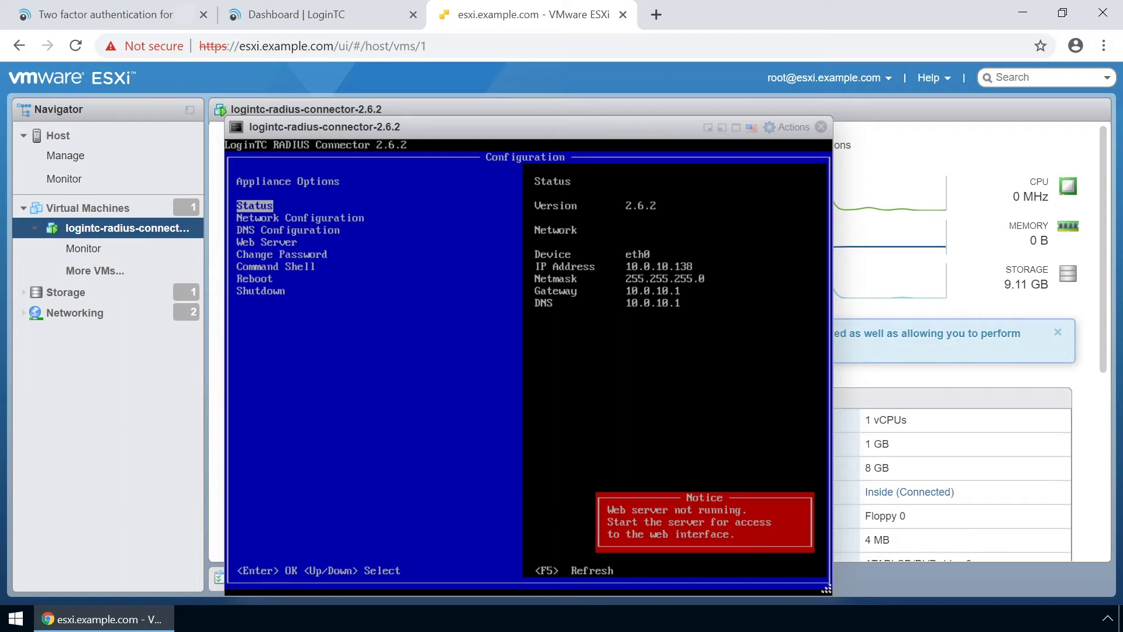
Set manual IPv4 10.0.10.162, netmask 255.255.255.0, gateway 10.0.10.116, and save.
{"action": "key", "text": "Down"}
{"action": "key", "text": "Return"}
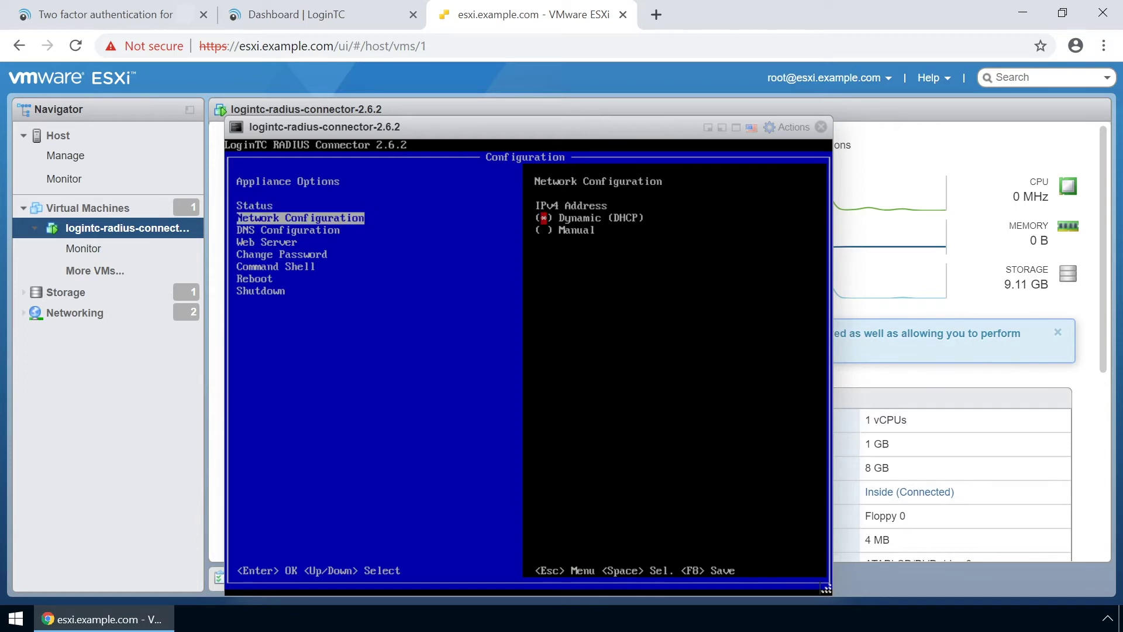
{"action": "key", "text": "Down"}
{"action": "key", "text": "space"}
{"action": "key", "text": "Down"}
{"action": "type", "text": "10.0.10.162"}
{"action": "key", "text": "Down"}
{"action": "type", "text": "255.255.255.0"}
{"action": "key", "text": "Down"}
{"action": "type", "text": "10.0.10.116"}
{"action": "key", "text": "F8"}
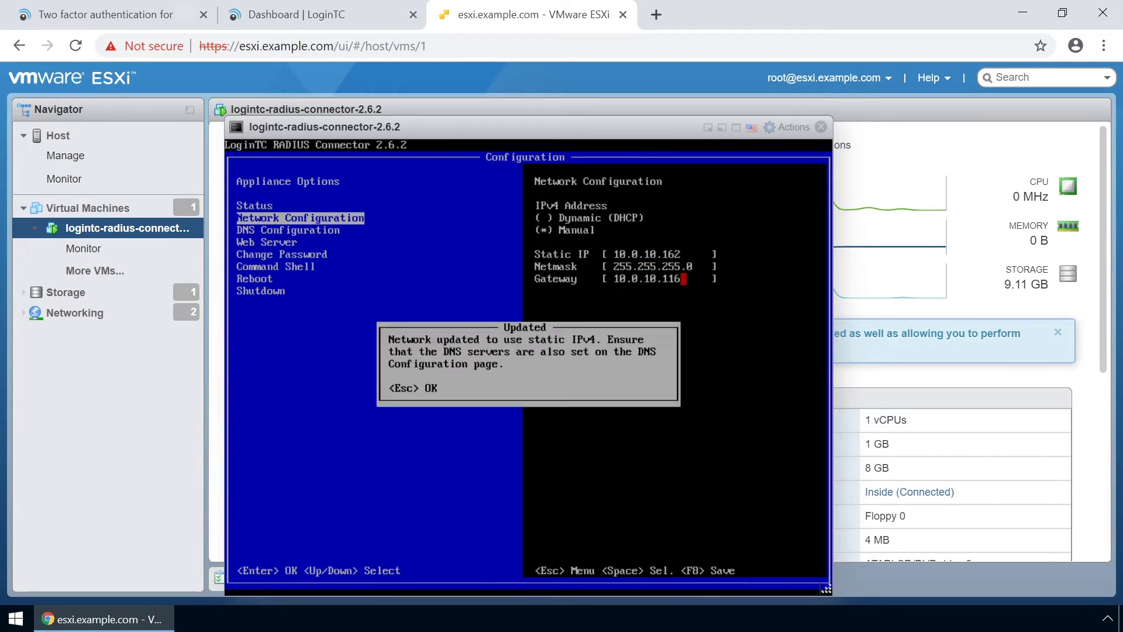
{"action": "key", "text": "Escape"}
{"action": "key", "text": "Escape"}
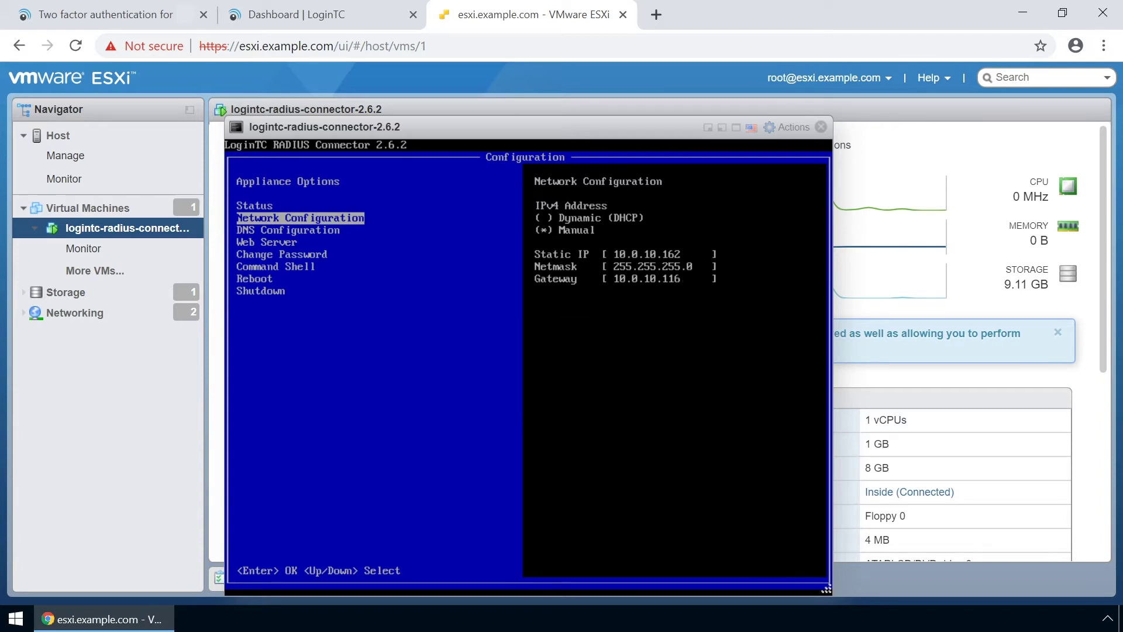
Switch DNS to manual with primary server 8.8.8.8 and save.
{"action": "key", "text": "Down"}
{"action": "key", "text": "Return"}
{"action": "key", "text": "Down"}
{"action": "key", "text": "space"}
{"action": "key", "text": "Down"}
{"action": "key", "text": "Right"}
{"action": "key", "text": "Right"}
{"action": "key", "text": "Right"}
{"action": "key", "text": "Right"}
{"action": "key", "text": "Right"}
{"action": "key", "text": "Right"}
{"action": "key", "text": "BackSpace"}
{"action": "key", "text": "BackSpace"}
{"action": "key", "text": "BackSpace"}
{"action": "key", "text": "BackSpace"}
{"action": "key", "text": "BackSpace"}
{"action": "key", "text": "BackSpace"}
{"action": "key", "text": "BackSpace"}
{"action": "key", "text": "BackSpace"}
{"action": "key", "text": "BackSpace"}
{"action": "type", "text": "8.8.8.8"}
{"action": "key", "text": "F8"}
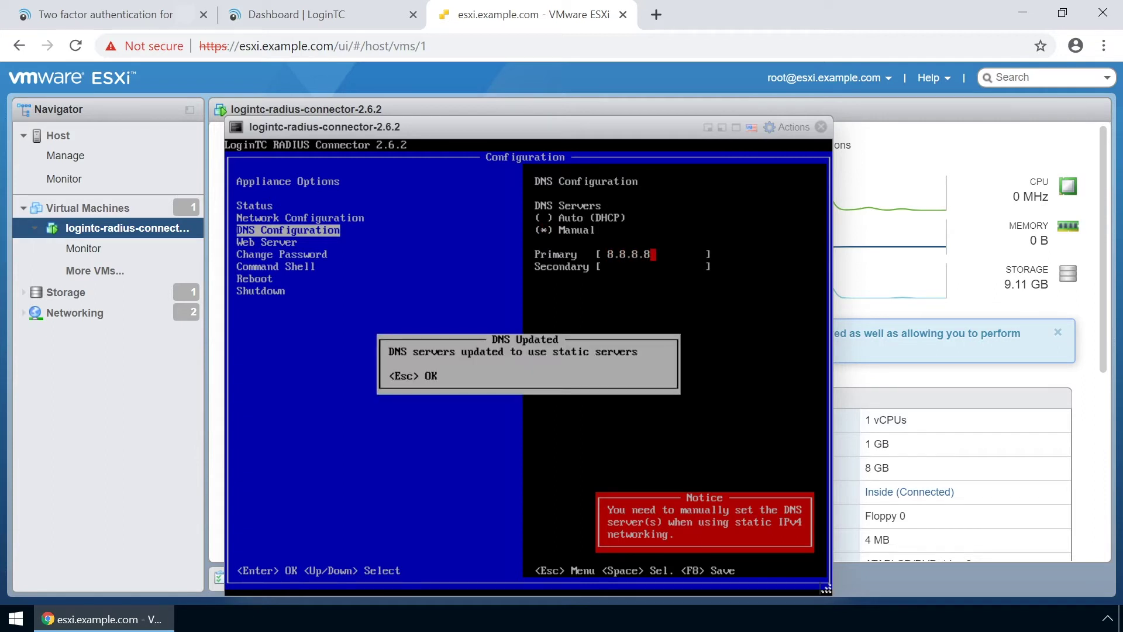
{"action": "key", "text": "Escape"}
Start the appliance web server and return to the main options.
{"action": "key", "text": "Down"}
{"action": "key", "text": "Return"}
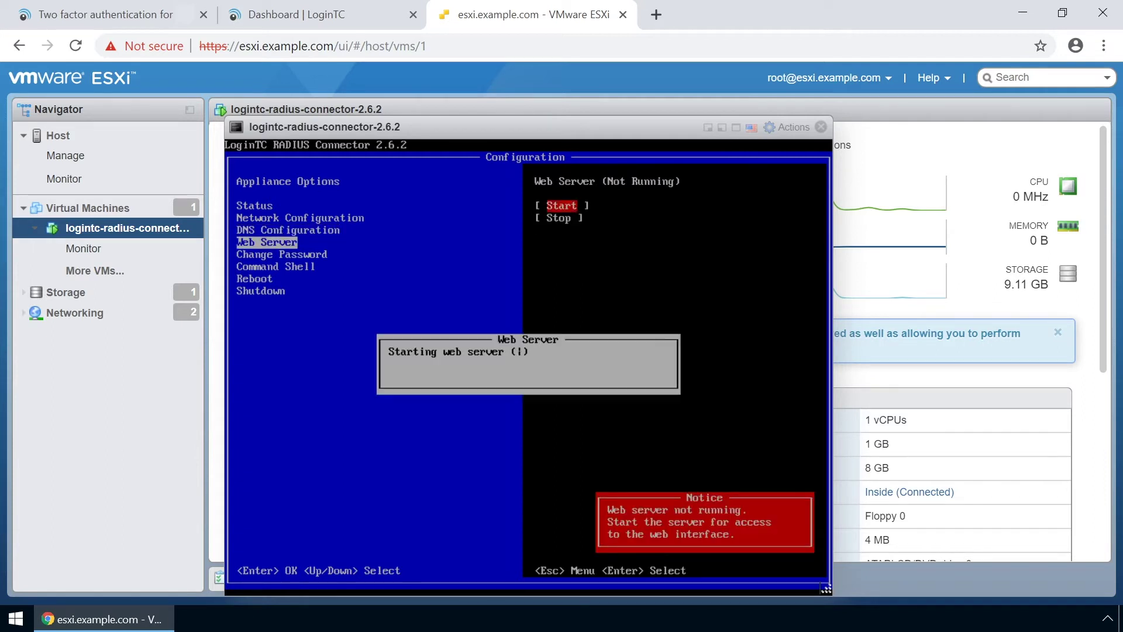
{"action": "key", "text": "Escape"}
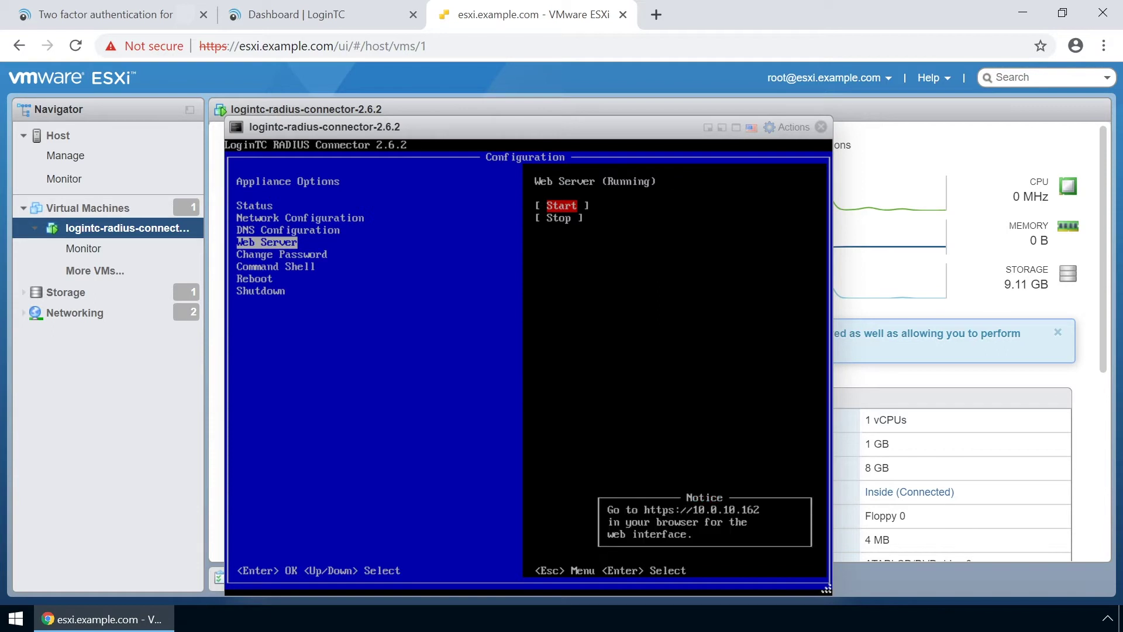
{"action": "key", "text": "Escape"}
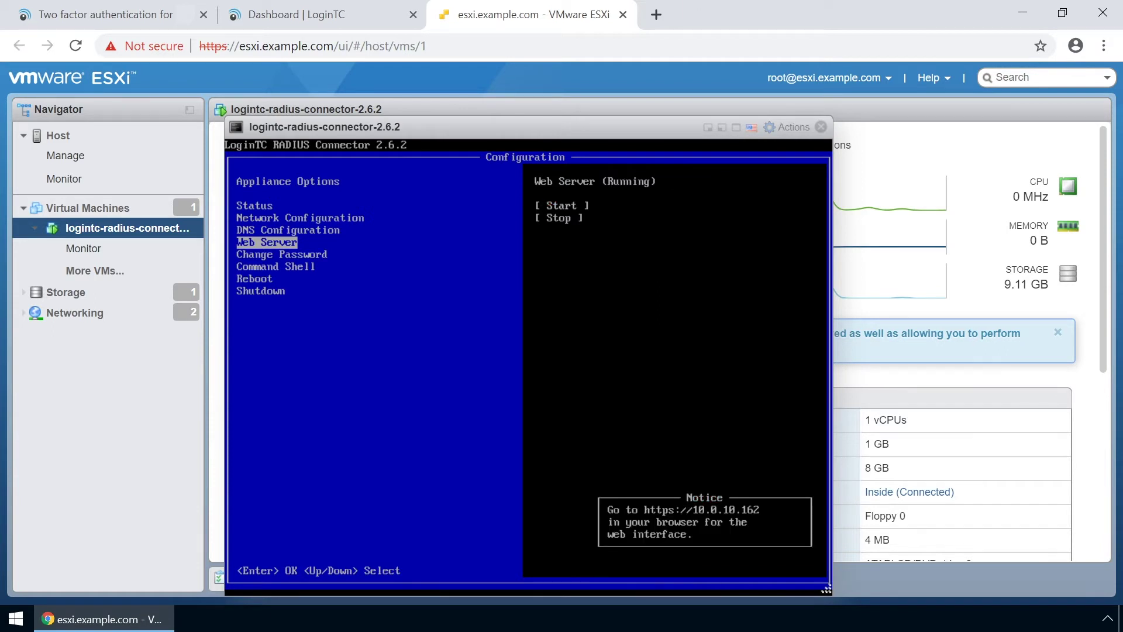
Log in to the connector's web interface at 10.0.10.162 and start its first configuration.
{"action": "left_click", "coordinate": [657, 21]}
{"action": "type", "text": "10.0"}
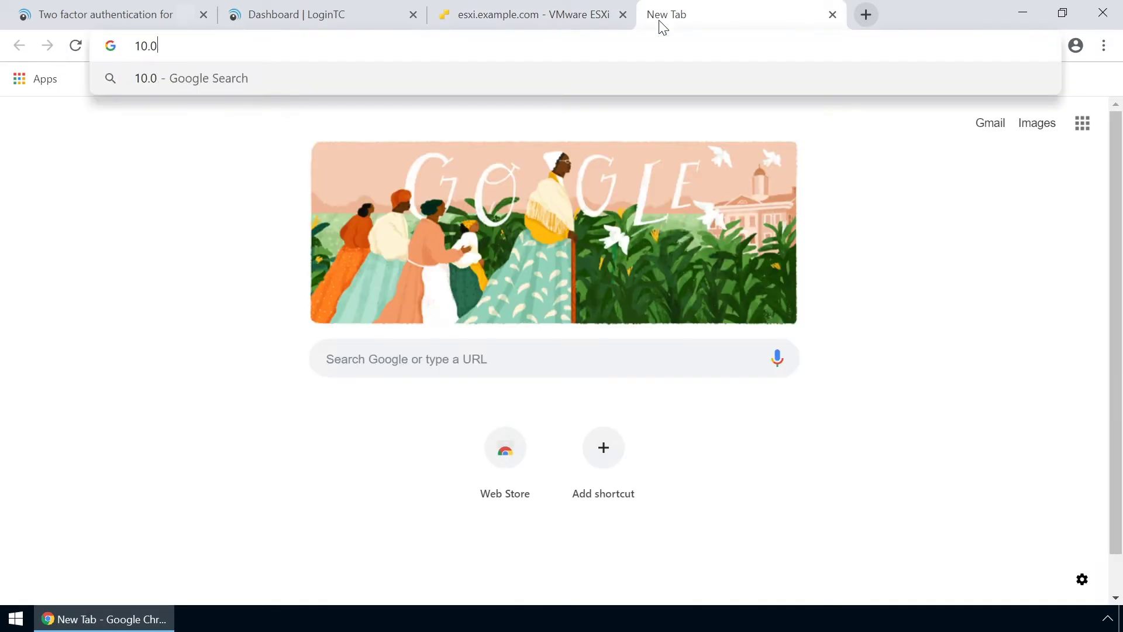
{"action": "type", "text": ".10.162"}
{"action": "key", "text": "Return"}
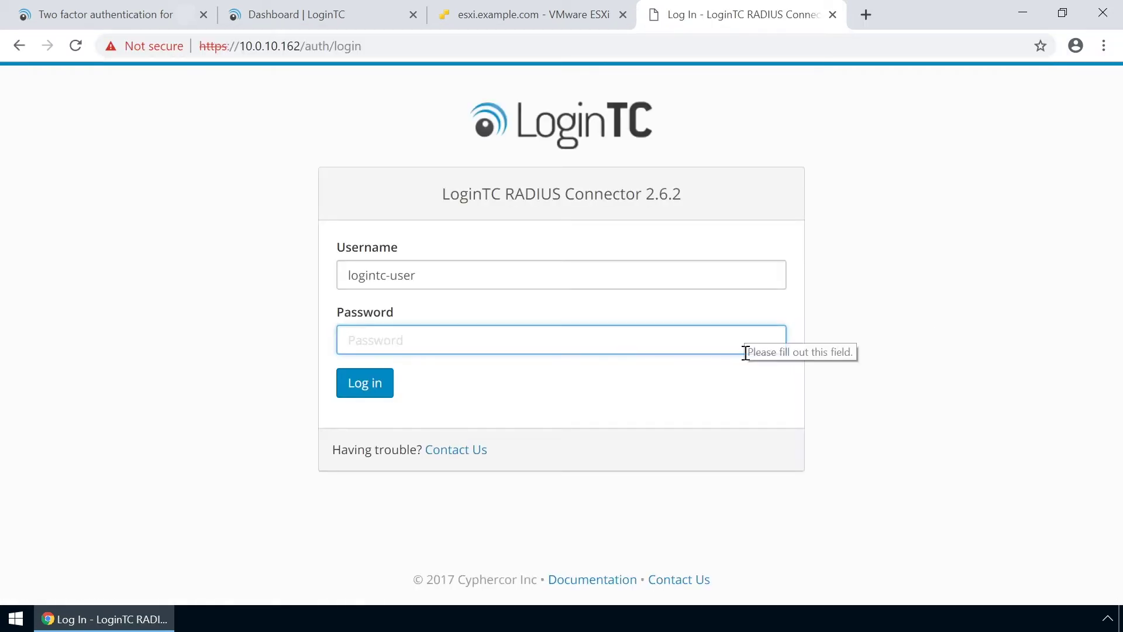
{"action": "type", "text": "••••••••••"}
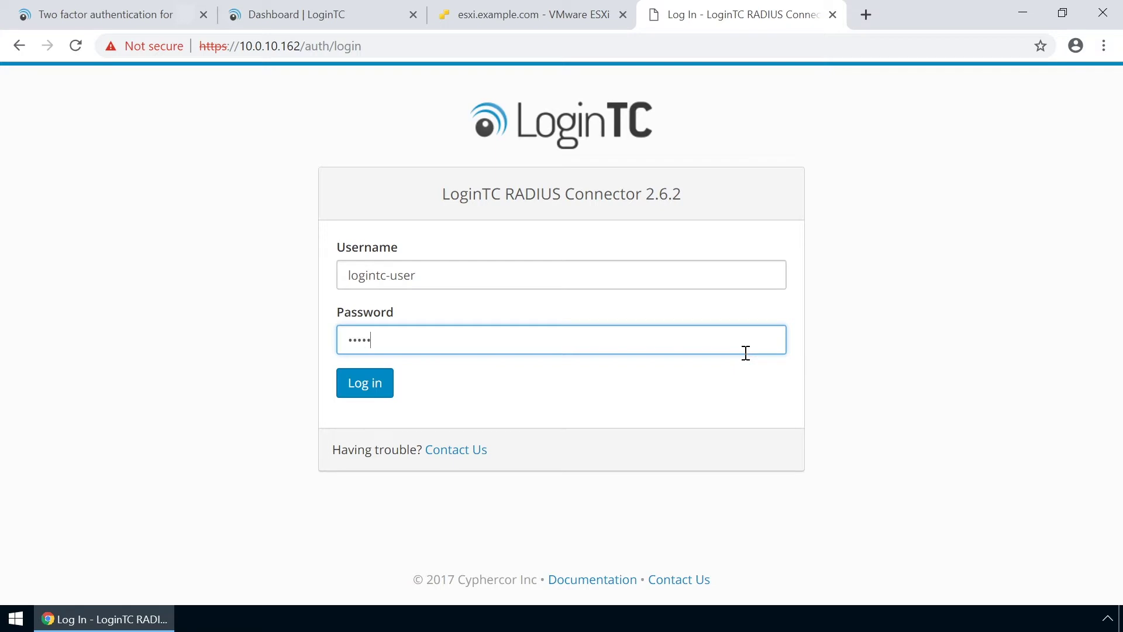
{"action": "left_click", "coordinate": [373, 383]}
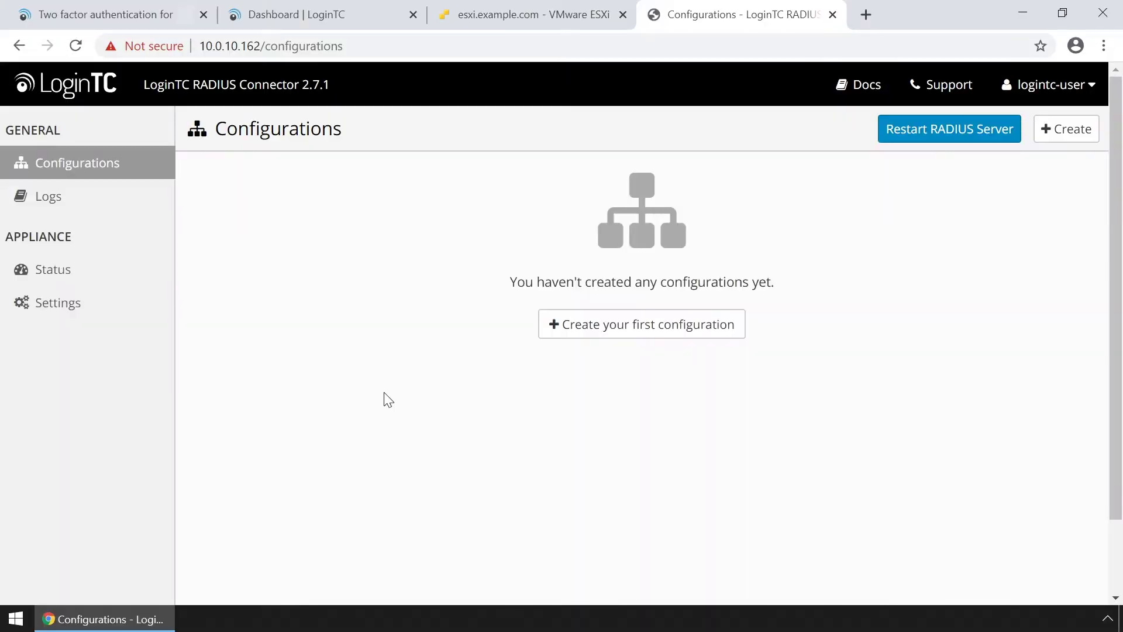
{"action": "left_click", "coordinate": [609, 335]}
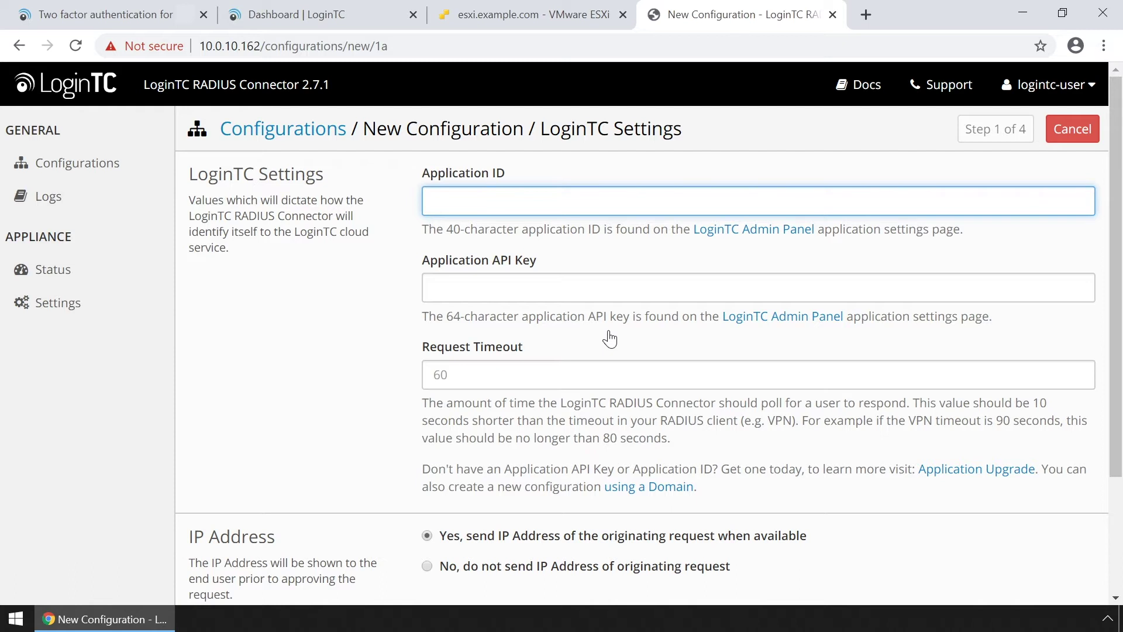
Create a Citrix NetScaler 10 application and paste its Application ID into the connector form.
{"action": "left_click", "coordinate": [293, 17]}
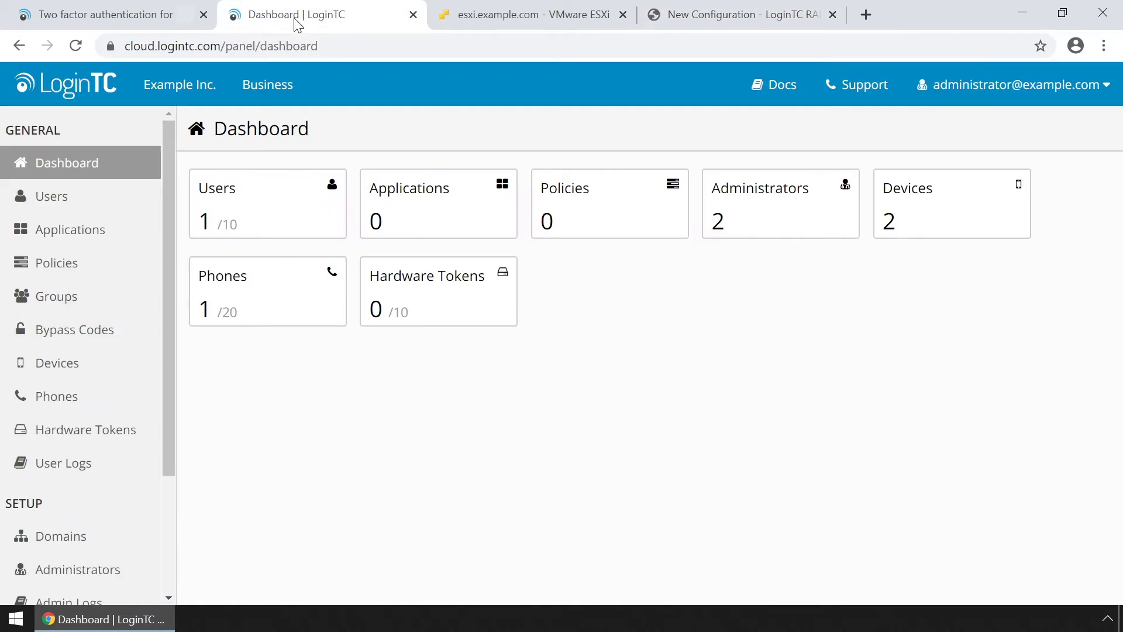
{"action": "left_click", "coordinate": [100, 234]}
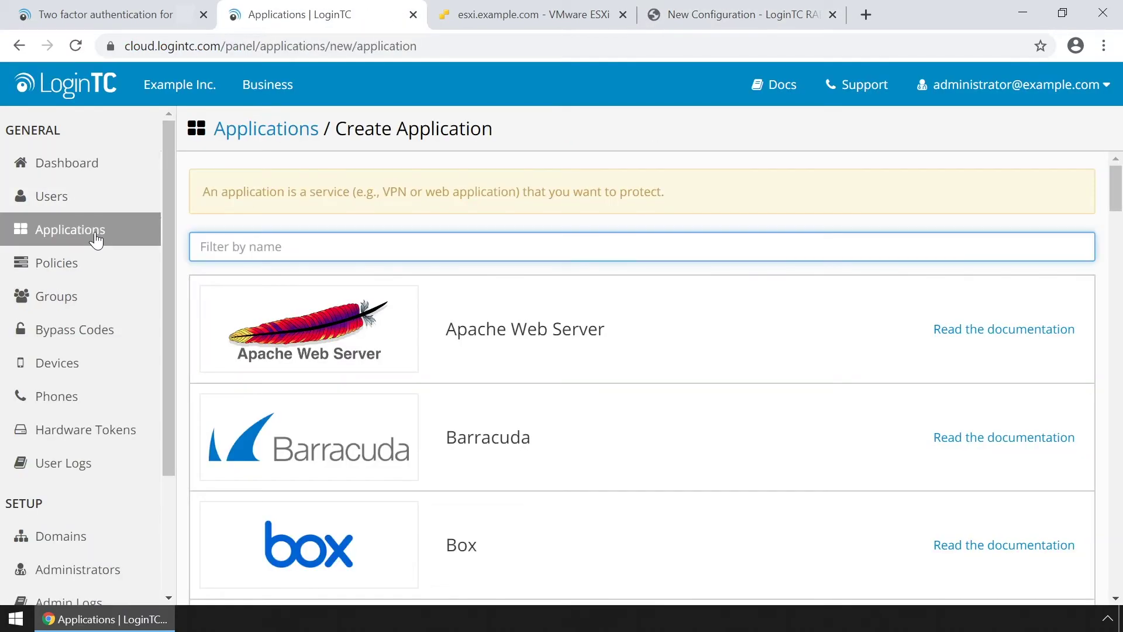
{"action": "type", "text": "citrix"}
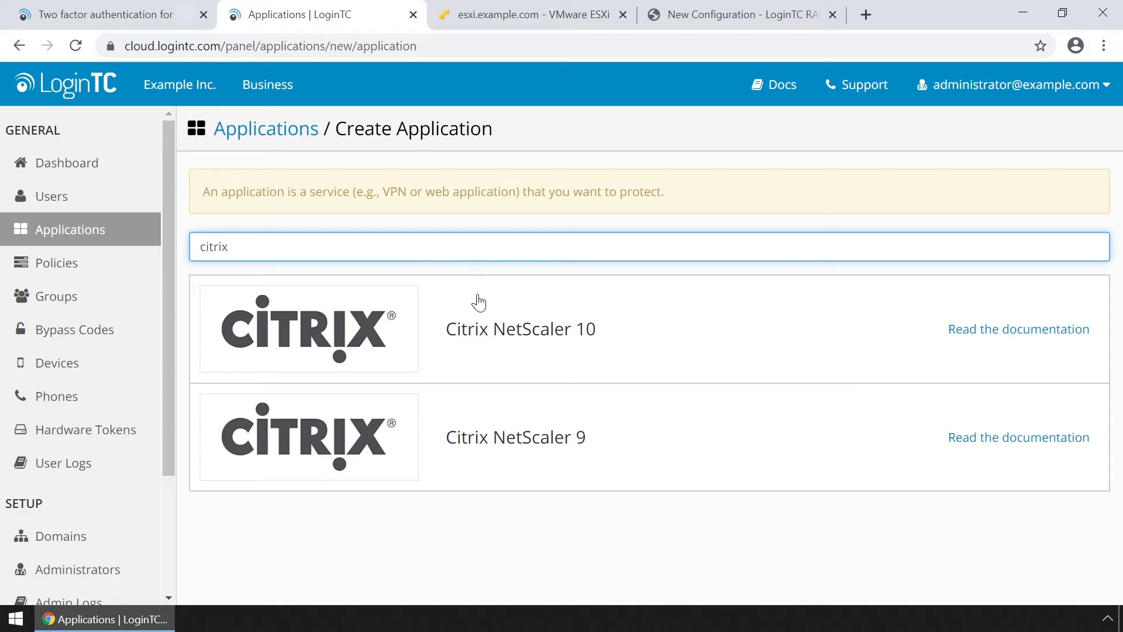
{"action": "left_click", "coordinate": [508, 327]}
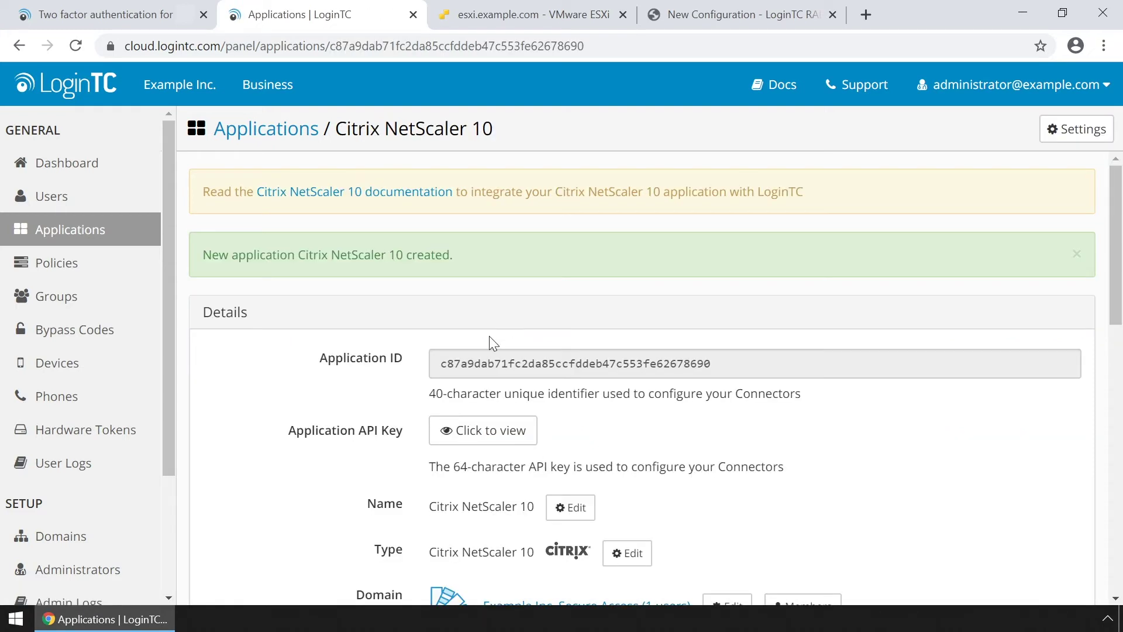
{"action": "left_click", "coordinate": [664, 363]}
{"action": "key", "text": "ctrl+c"}
{"action": "left_click", "coordinate": [688, 24]}
{"action": "left_click", "coordinate": [561, 208]}
{"action": "key", "text": "ctrl+v"}
Copy the application's API key into the connector form and test the LoginTC settings.
{"action": "left_click", "coordinate": [348, 16]}
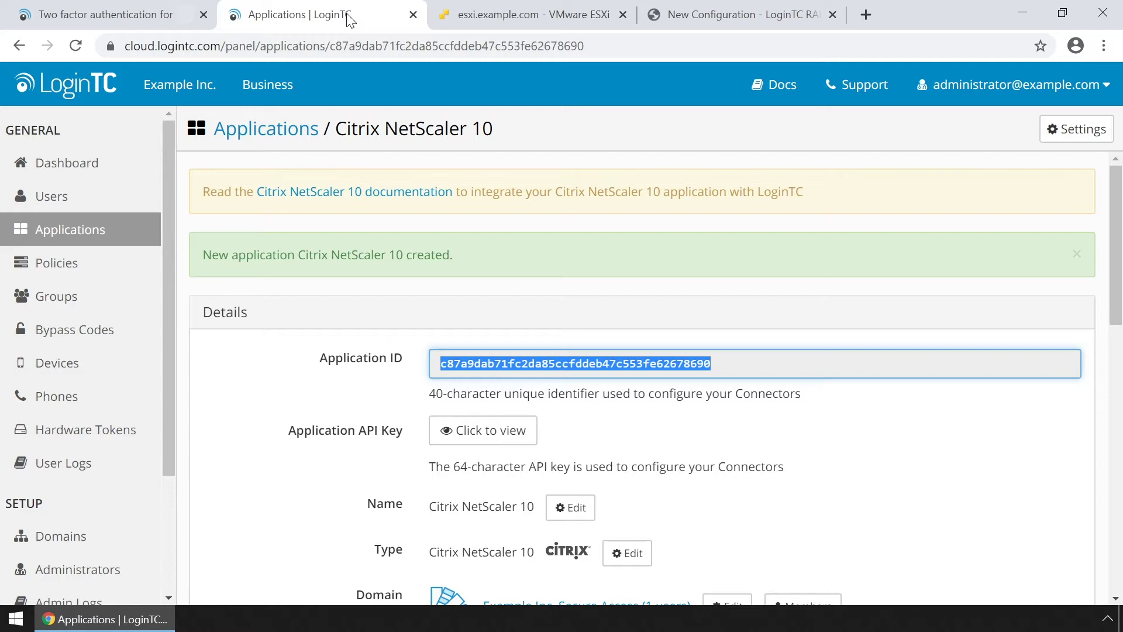
{"action": "left_click", "coordinate": [499, 431]}
{"action": "left_click", "coordinate": [442, 437]}
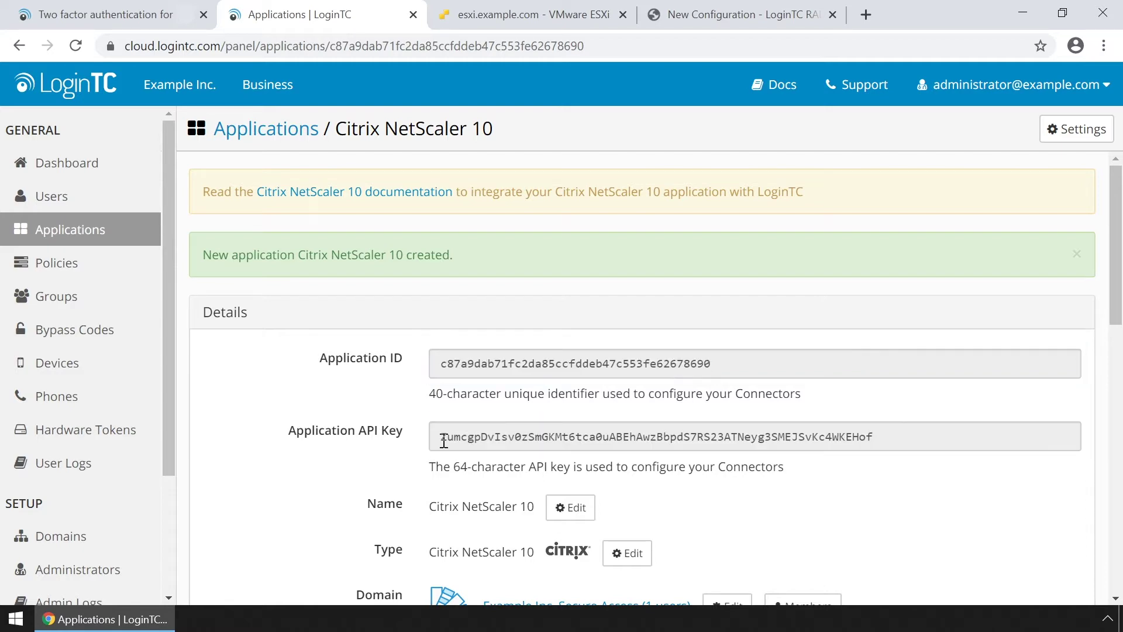
{"action": "double_click", "coordinate": [514, 437]}
{"action": "right_click", "coordinate": [932, 439]}
{"action": "left_click", "coordinate": [865, 444]}
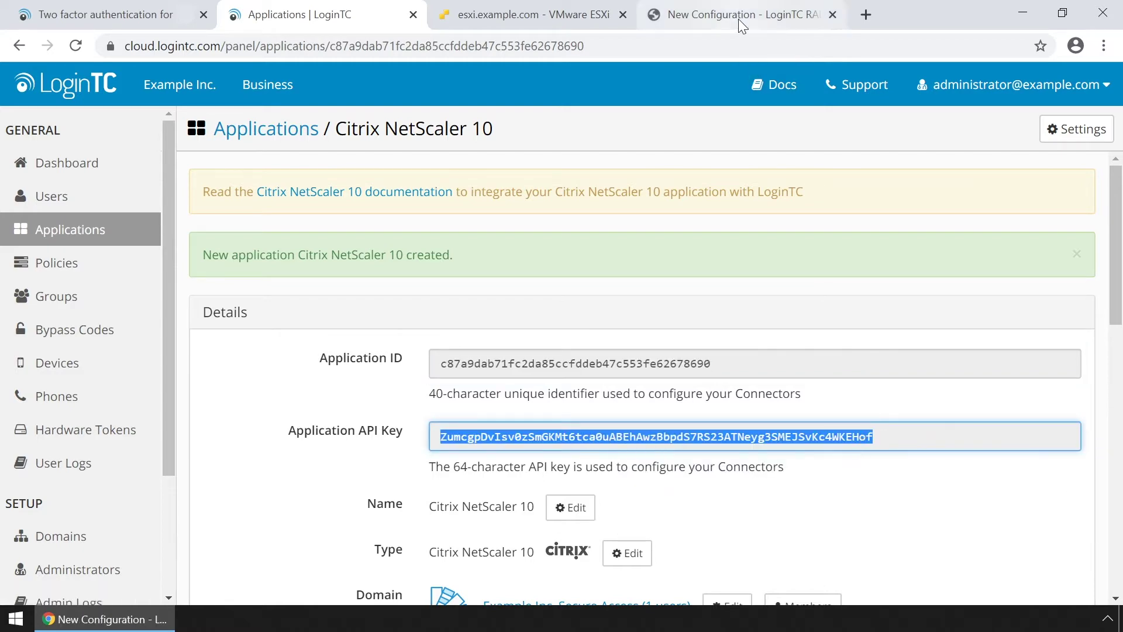
{"action": "left_click", "coordinate": [720, 15]}
{"action": "left_click", "coordinate": [565, 284]}
{"action": "key", "text": "ctrl+v"}
{"action": "scroll", "coordinate": [610, 414], "scroll_direction": "down", "scroll_amount": 3}
{"action": "left_click", "coordinate": [461, 492]}
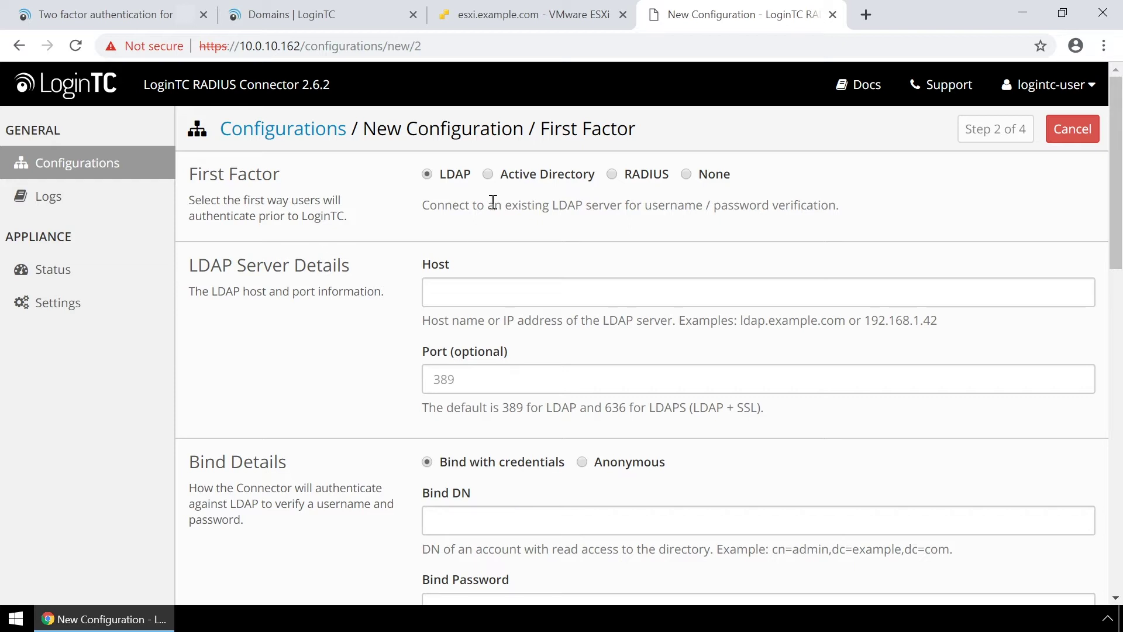
Choose Active Directory at ad.example.com:389 with Bind DN CN=Administrator,CN=Users,DC=example,DC=com and its password.
{"action": "left_click", "coordinate": [489, 175]}
{"action": "left_click", "coordinate": [483, 285]}
{"action": "type", "text": "ad.example.com"}
{"action": "left_click", "coordinate": [558, 376]}
{"action": "type", "text": "389"}
{"action": "scroll", "coordinate": [560, 376], "scroll_direction": "down", "scroll_amount": 3}
{"action": "left_click", "coordinate": [538, 317]}
{"action": "type", "text": "CN=Administrator,CN=Users,DC=example,DC=com"}
{"action": "left_click", "coordinate": [492, 407]}
{"action": "type", "text": "Password1!"}
Set Base DN CN=Users,DC=example,DC=com with sAMAccountName, displayName and email attributes, test, and continue.
{"action": "scroll", "coordinate": [492, 408], "scroll_direction": "down", "scroll_amount": 2}
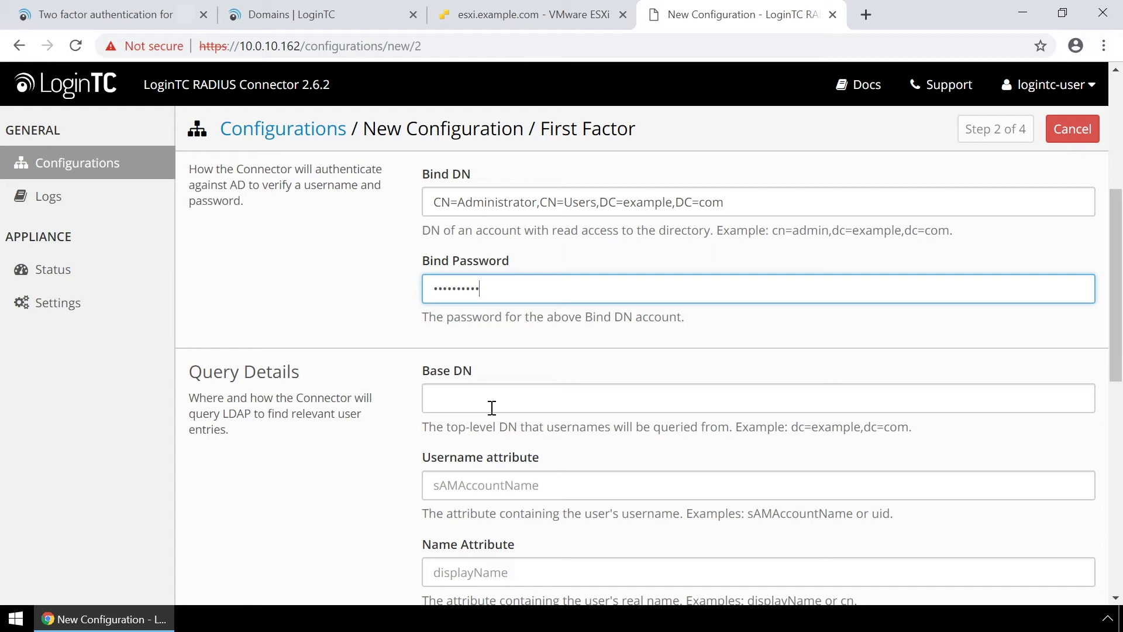
{"action": "scroll", "coordinate": [492, 408], "scroll_direction": "down", "scroll_amount": 1}
{"action": "left_click", "coordinate": [491, 363]}
{"action": "type", "text": "CN=Users,"}
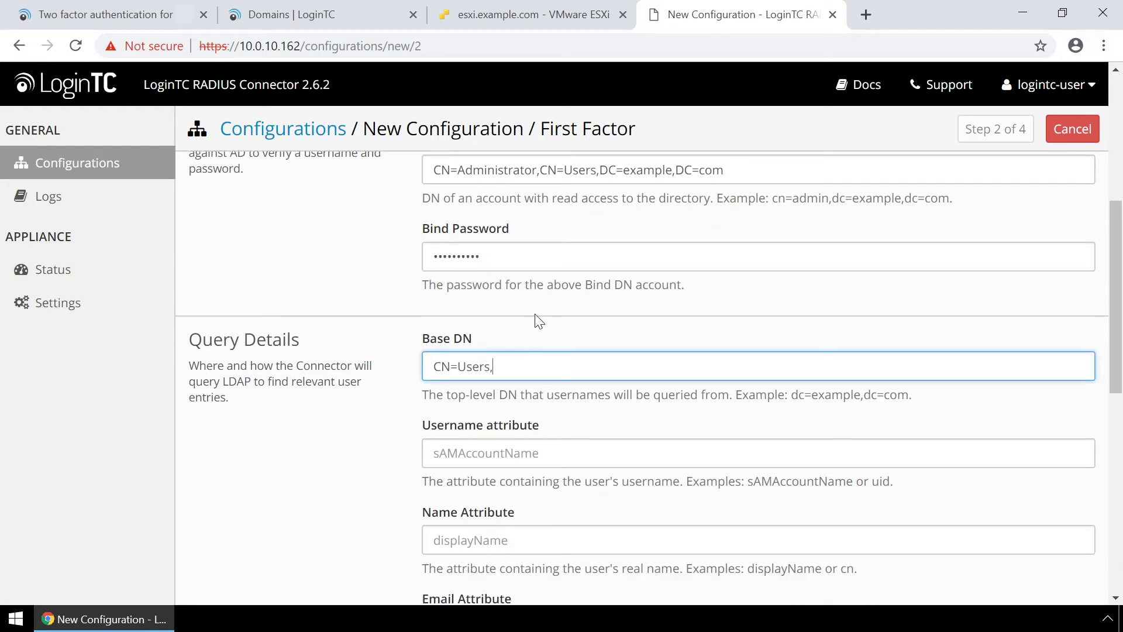
{"action": "type", "text": "DC=example,DC=com"}
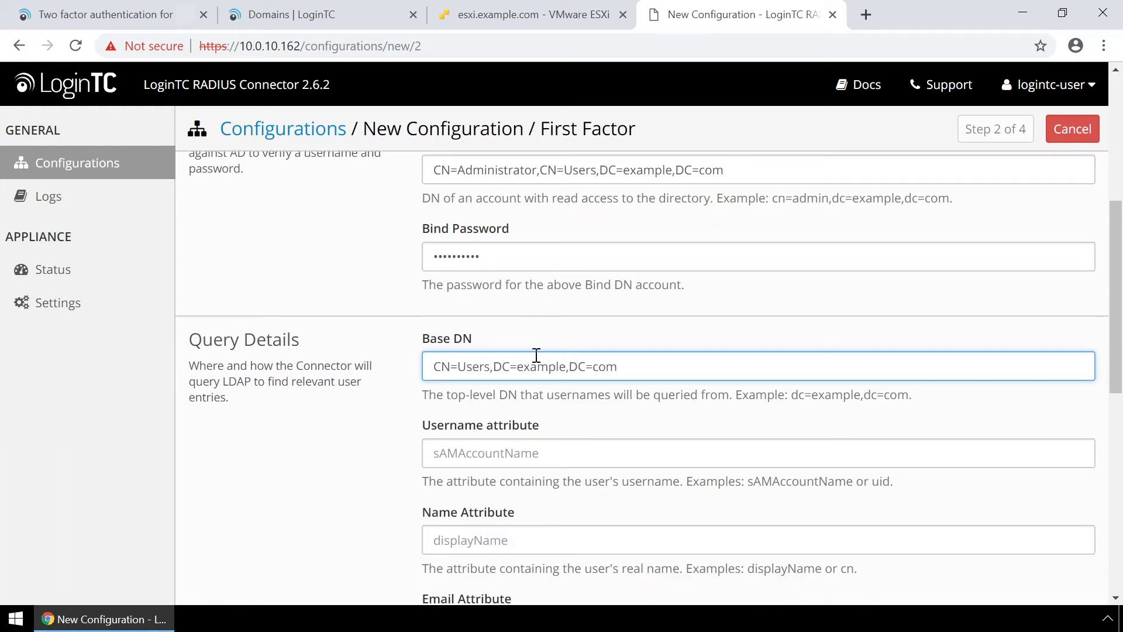
{"action": "left_click", "coordinate": [561, 453]}
{"action": "type", "text": "sAMAccountName"}
{"action": "scroll", "coordinate": [581, 488], "scroll_direction": "down", "scroll_amount": 2}
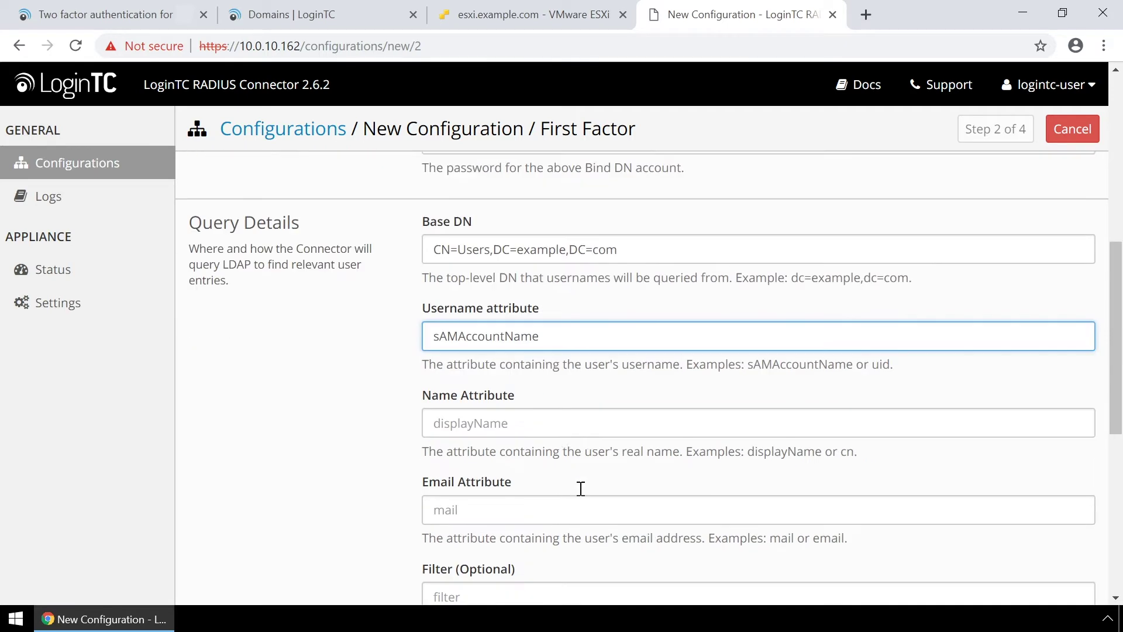
{"action": "left_click", "coordinate": [612, 398]}
{"action": "type", "text": "displayName"}
{"action": "left_click", "coordinate": [625, 475]}
{"action": "type", "text": "email"}
{"action": "scroll", "coordinate": [626, 474], "scroll_direction": "down", "scroll_amount": 6}
{"action": "left_click", "coordinate": [462, 498]}
{"action": "left_click", "coordinate": [515, 498]}
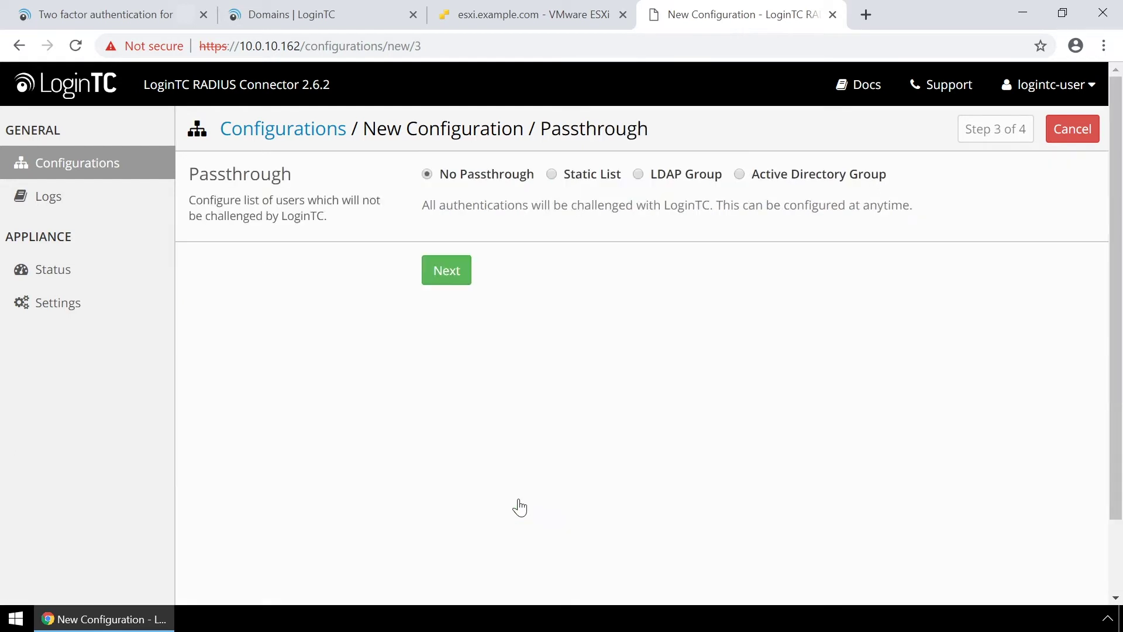
Preview the Static List, LDAP Group and AD Group options, then keep No Passthrough and continue.
{"action": "left_click", "coordinate": [447, 280]}
{"action": "left_click", "coordinate": [552, 174]}
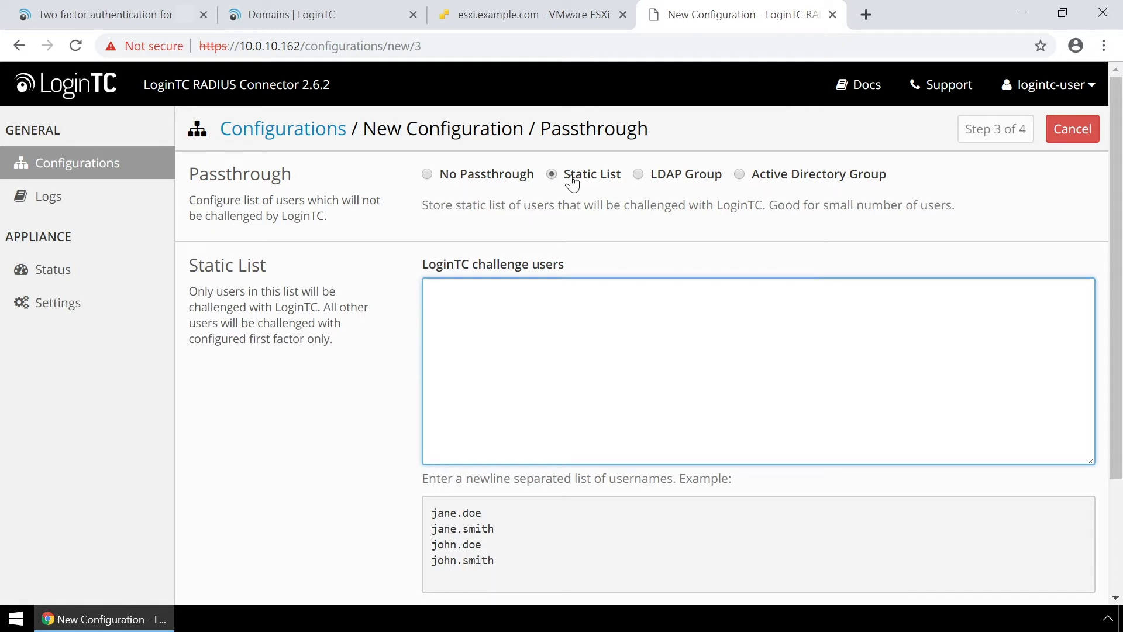
{"action": "left_click", "coordinate": [639, 173]}
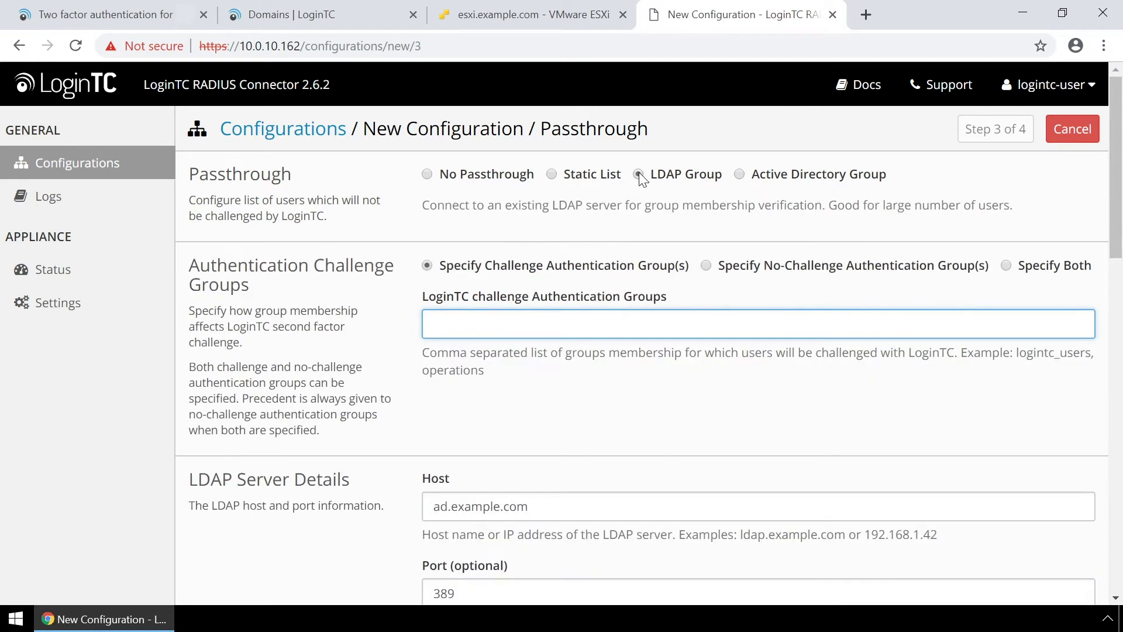
{"action": "left_click", "coordinate": [740, 175]}
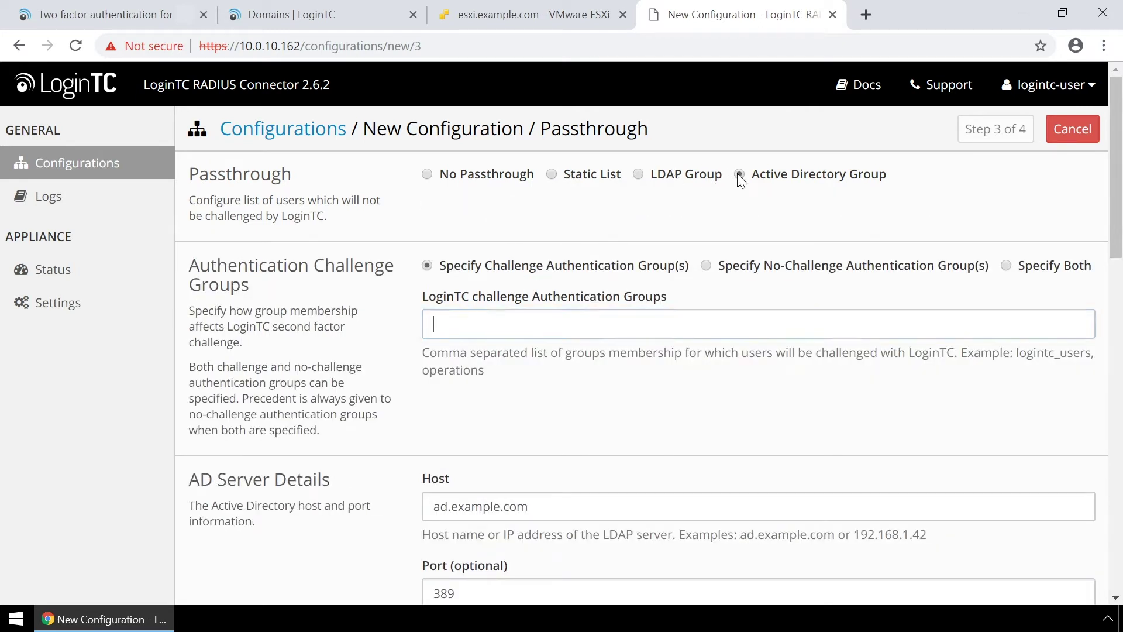
{"action": "left_click", "coordinate": [427, 174]}
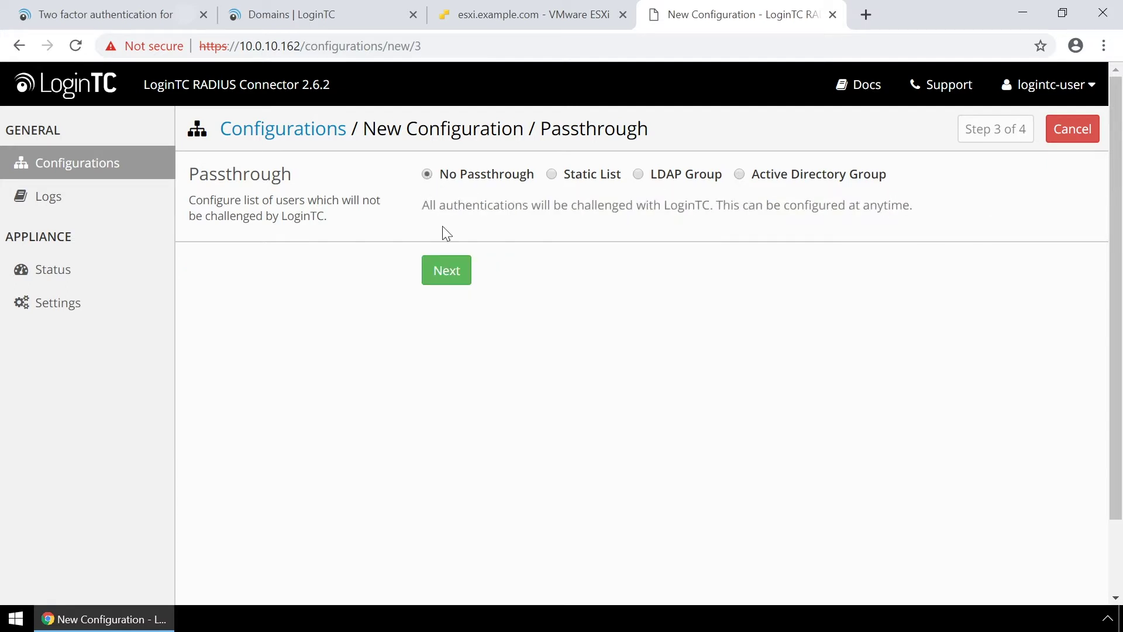
{"action": "left_click", "coordinate": [446, 270]}
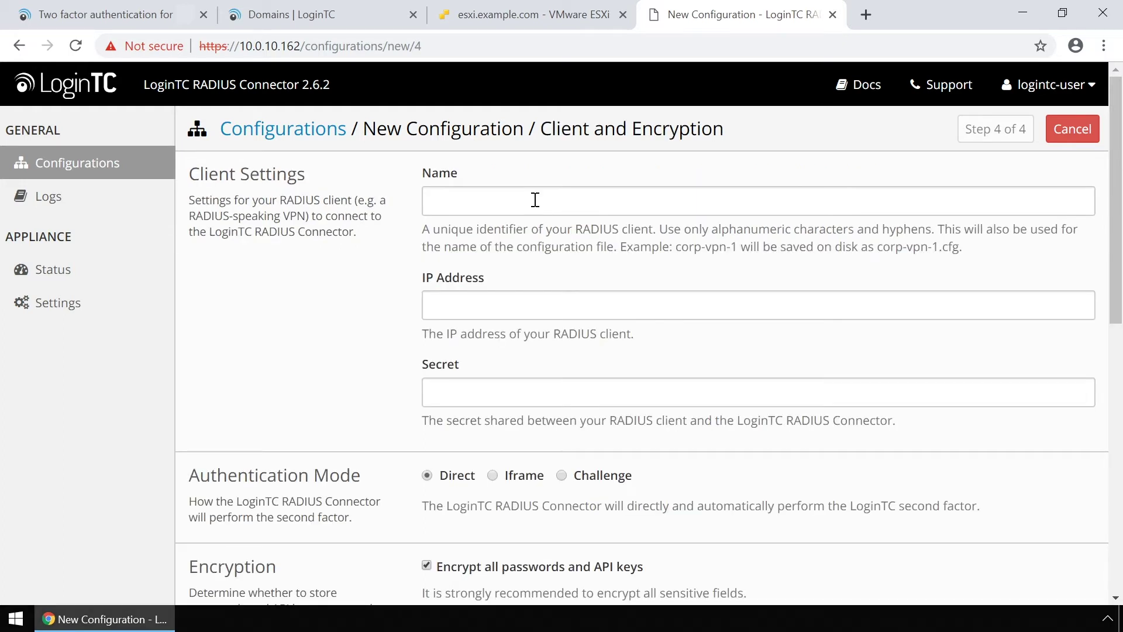
Enter client name secure-access, IP 10.0.10.116 and the shared secret.
{"action": "left_click", "coordinate": [535, 199]}
{"action": "type", "text": "secure-access"}
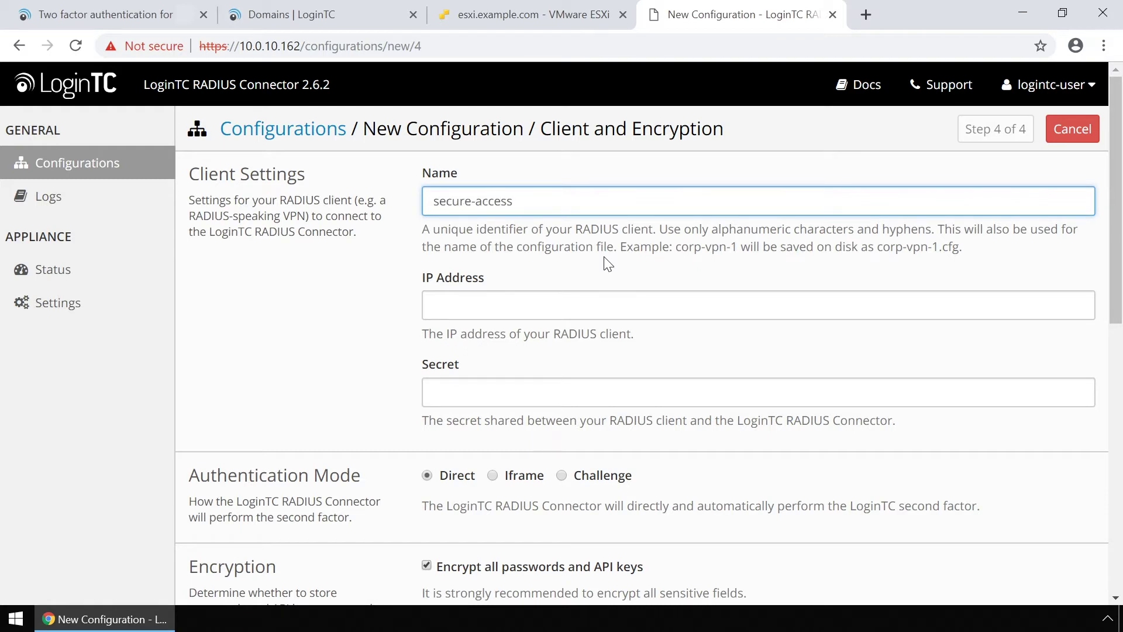
{"action": "left_click", "coordinate": [608, 304]}
{"action": "type", "text": "10.0.10.116"}
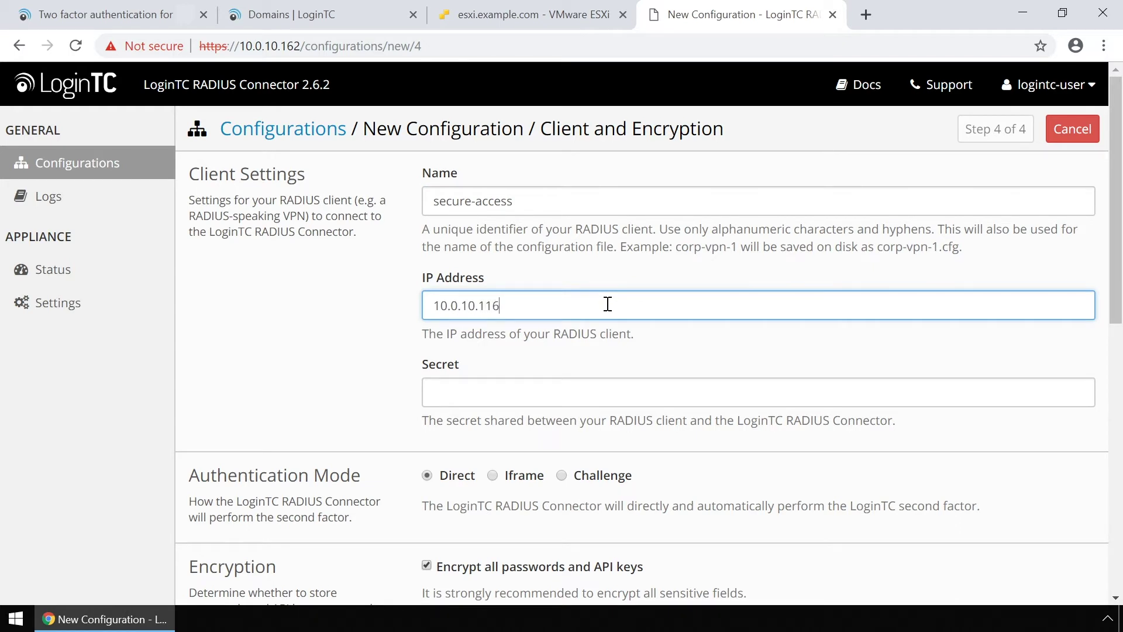
{"action": "left_click", "coordinate": [616, 391]}
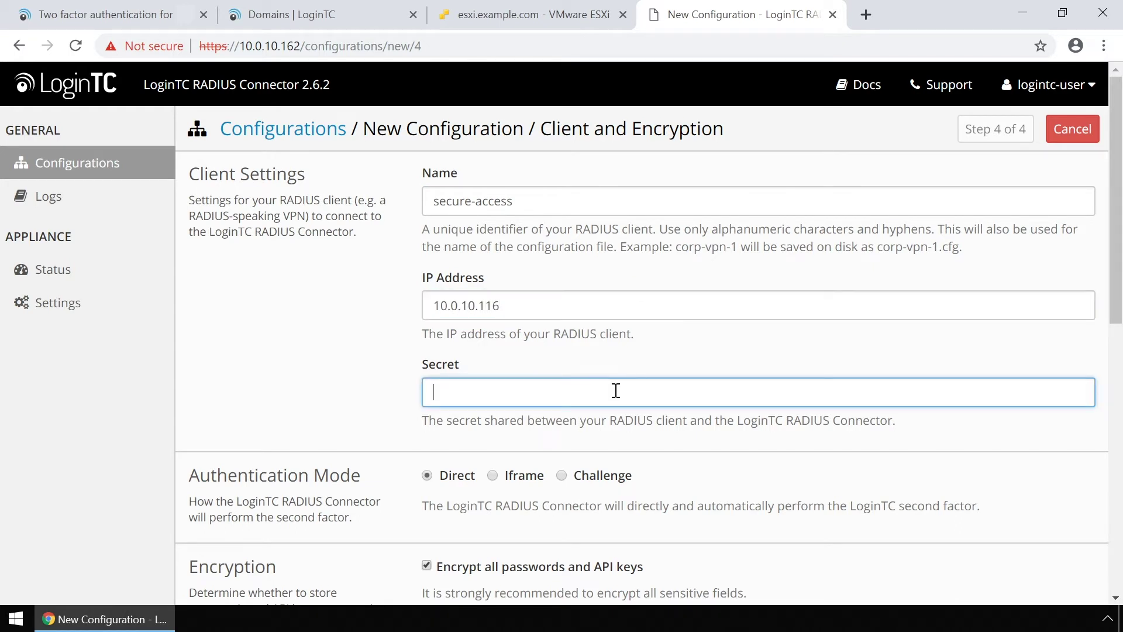
{"action": "type", "text": "••••••••••"}
{"action": "left_click", "coordinate": [594, 413]}
Choose Iframe authentication mode, test the client settings, and save the configuration.
{"action": "scroll", "coordinate": [525, 414], "scroll_direction": "down", "scroll_amount": 1}
{"action": "left_click", "coordinate": [494, 418]}
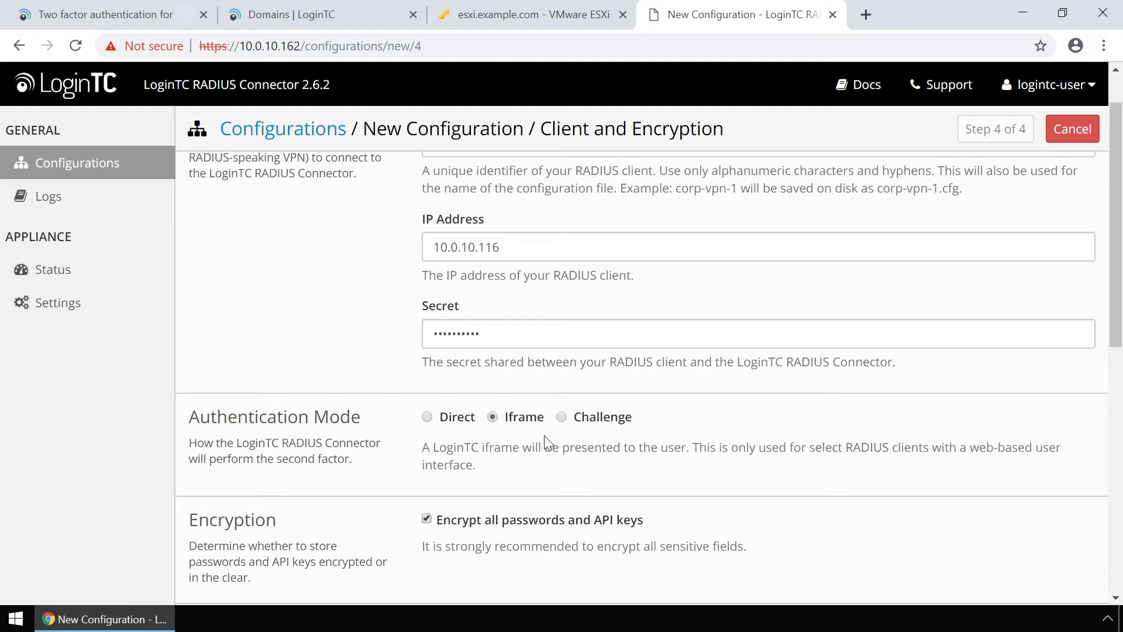
{"action": "scroll", "coordinate": [622, 453], "scroll_direction": "down", "scroll_amount": 2}
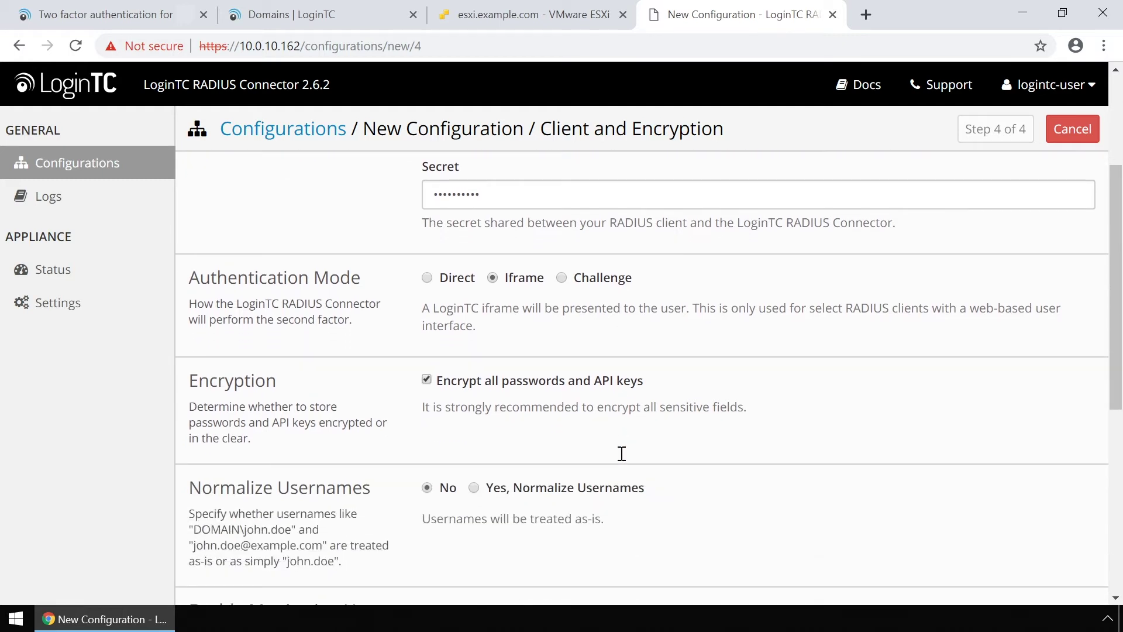
{"action": "scroll", "coordinate": [621, 453], "scroll_direction": "down", "scroll_amount": 4}
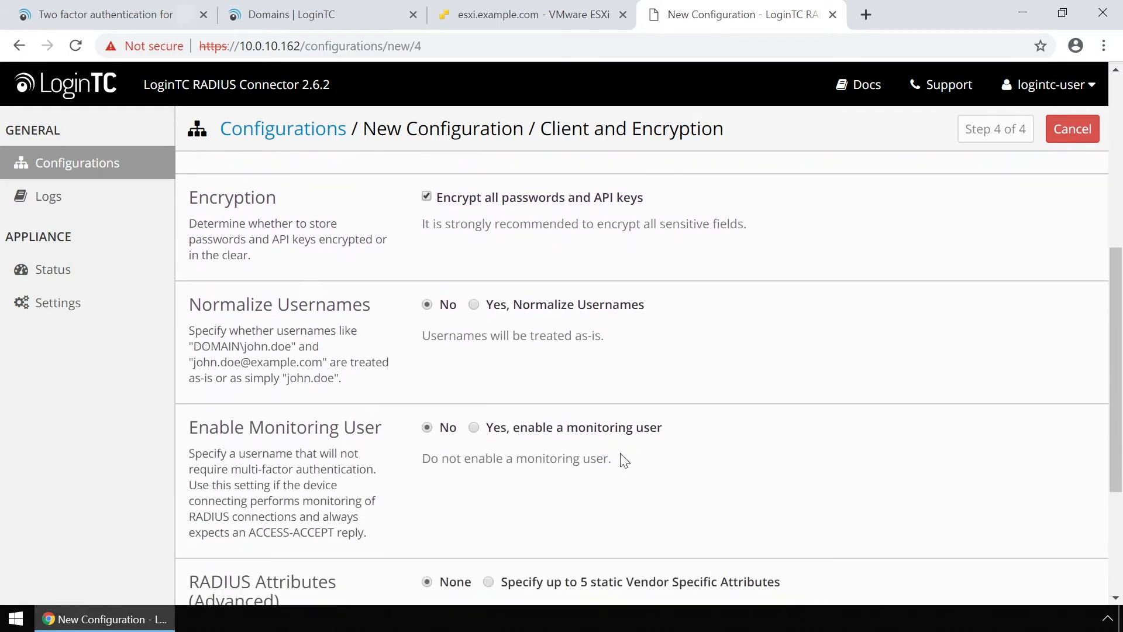
{"action": "scroll", "coordinate": [621, 460], "scroll_direction": "down", "scroll_amount": 2}
{"action": "left_click", "coordinate": [460, 495]}
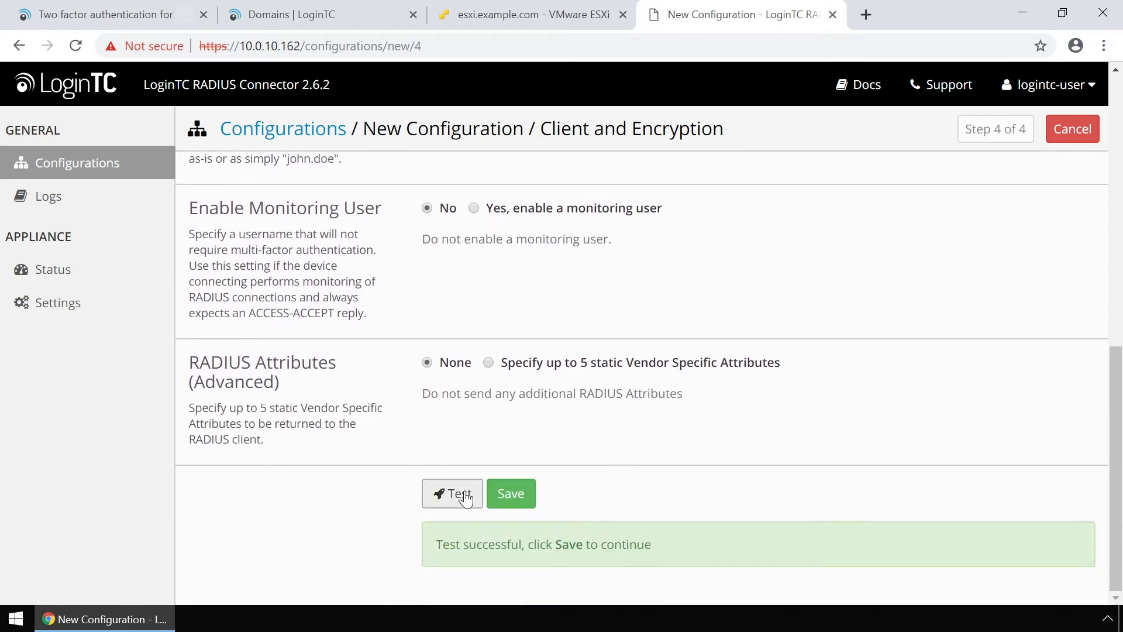
{"action": "left_click", "coordinate": [512, 499]}
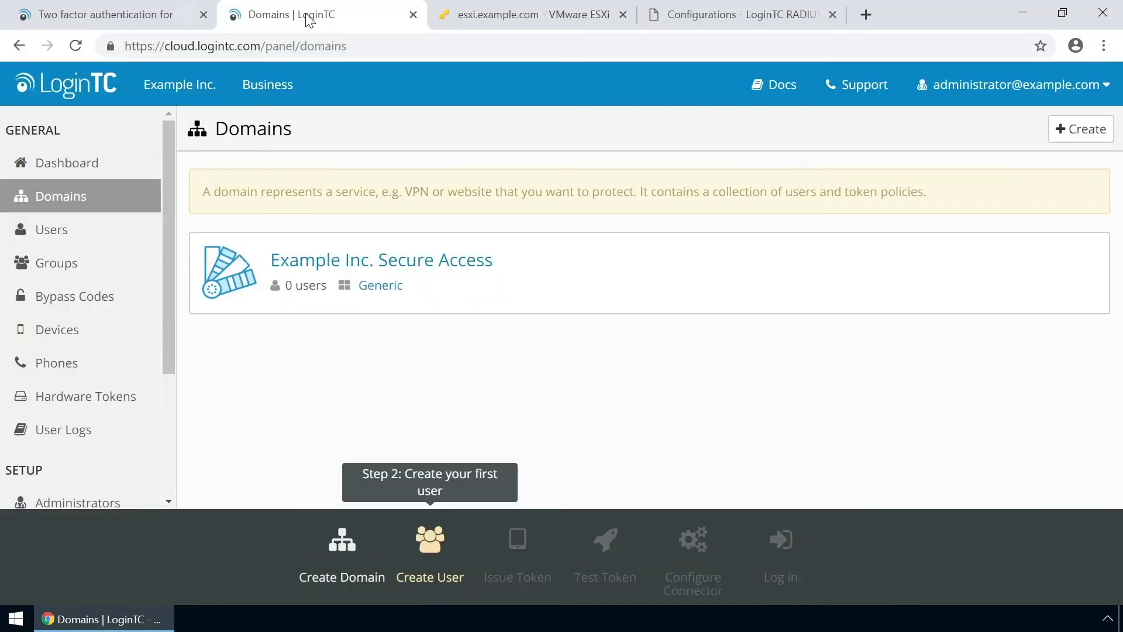
In the Example Inc. Secure Access domain, create a member with the user's username, full name and e-mail.
{"action": "left_click", "coordinate": [335, 271]}
{"action": "scroll", "coordinate": [458, 281], "scroll_direction": "down", "scroll_amount": 5}
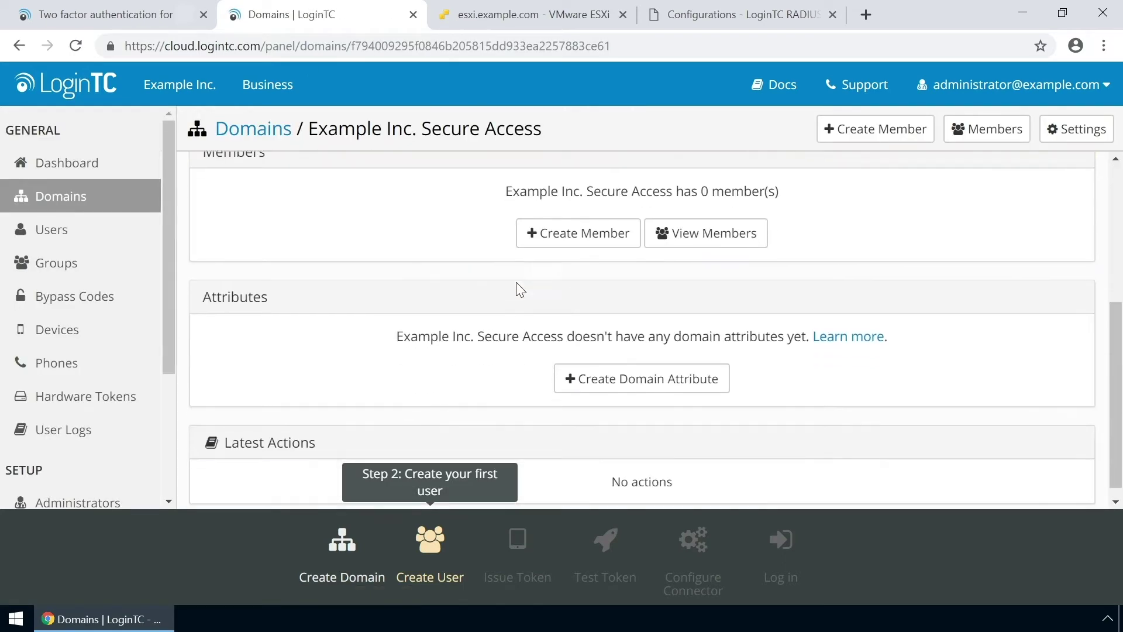
{"action": "left_click", "coordinate": [579, 237]}
{"action": "type", "text": "john"}
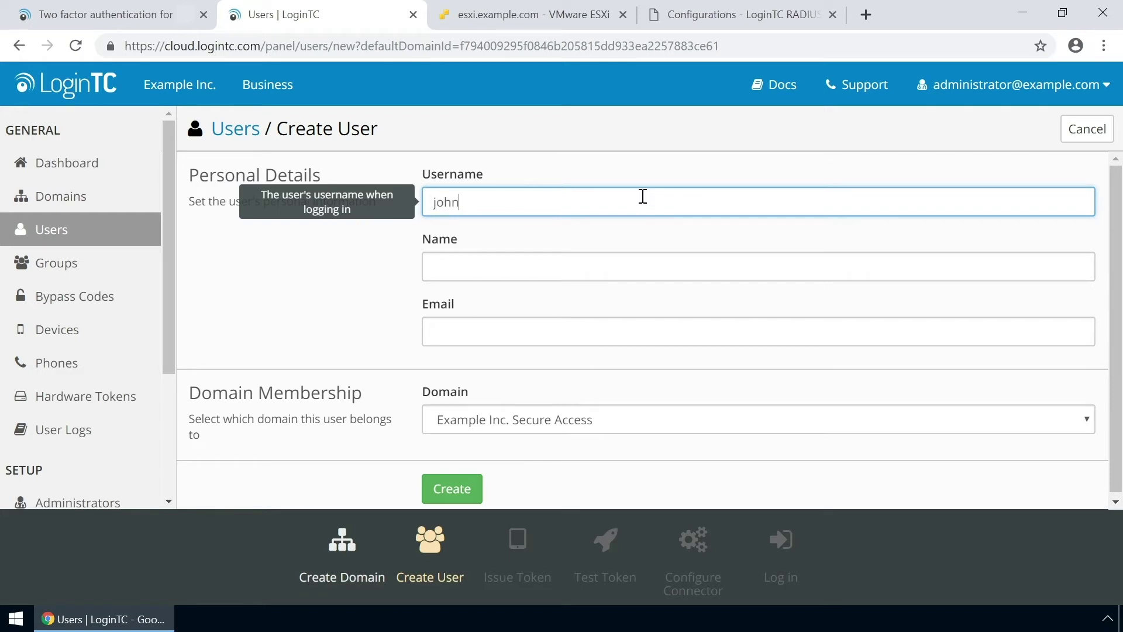
{"action": "type", "text": ".doe"}
{"action": "key", "text": "Tab"}
{"action": "type", "text": "John Doe"}
{"action": "key", "text": "Tab"}
{"action": "type", "text": "john.doe@examp"}
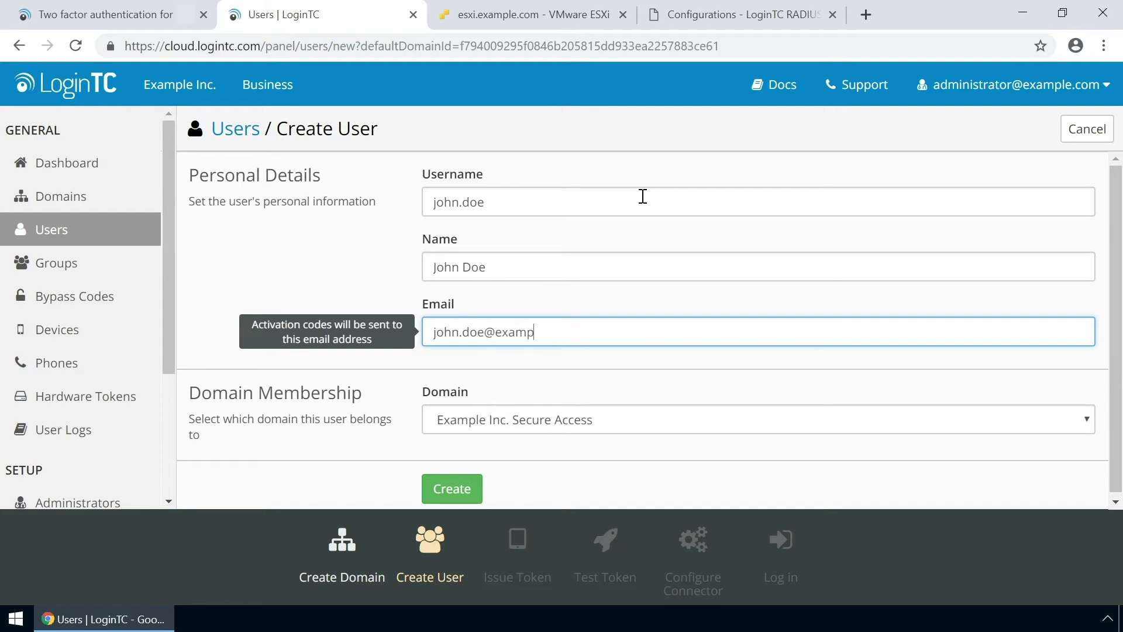
{"action": "type", "text": "le.com"}
{"action": "scroll", "coordinate": [642, 196], "scroll_direction": "down", "scroll_amount": 1}
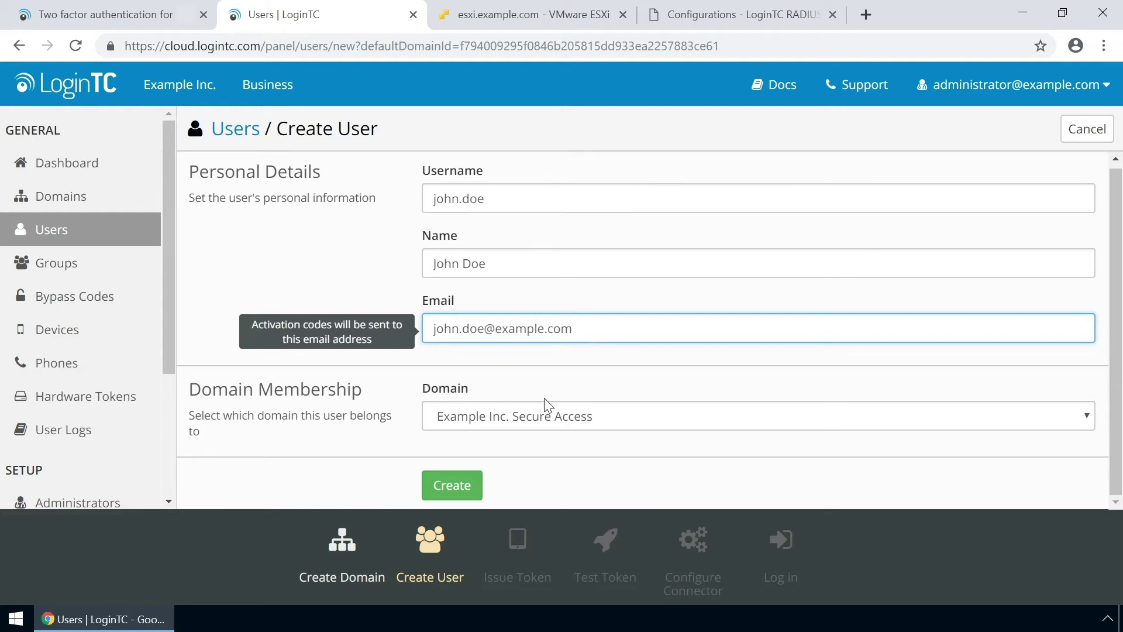
{"action": "left_click", "coordinate": [471, 486]}
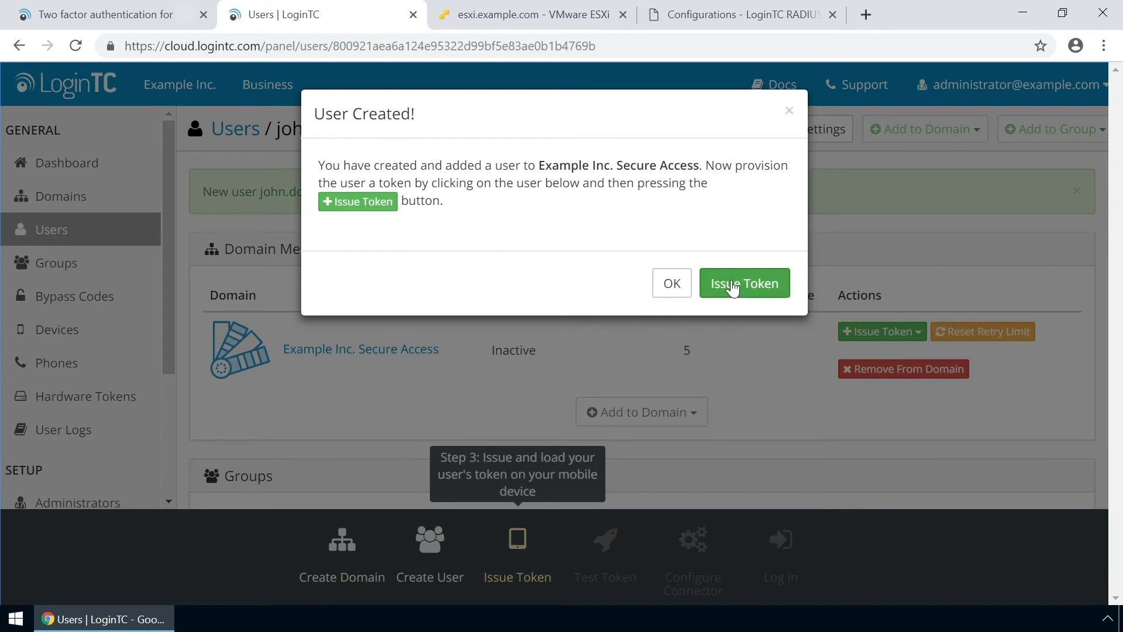
Issue the new member a token using Issue Token without Email.
{"action": "left_click", "coordinate": [736, 288]}
{"action": "left_click", "coordinate": [924, 349]}
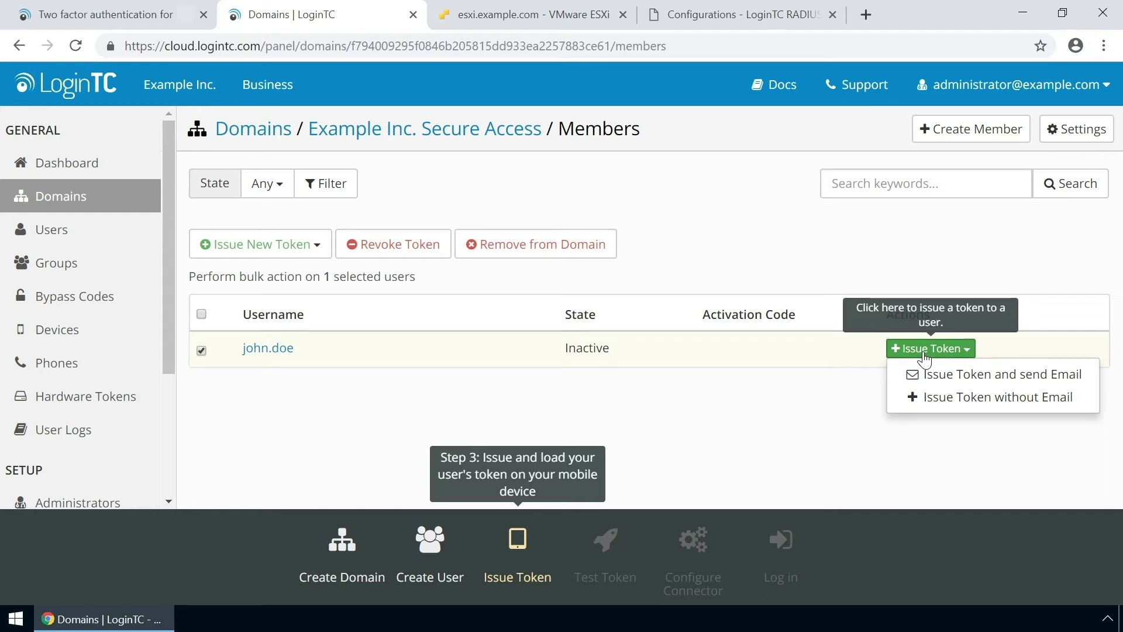
{"action": "left_click", "coordinate": [938, 395]}
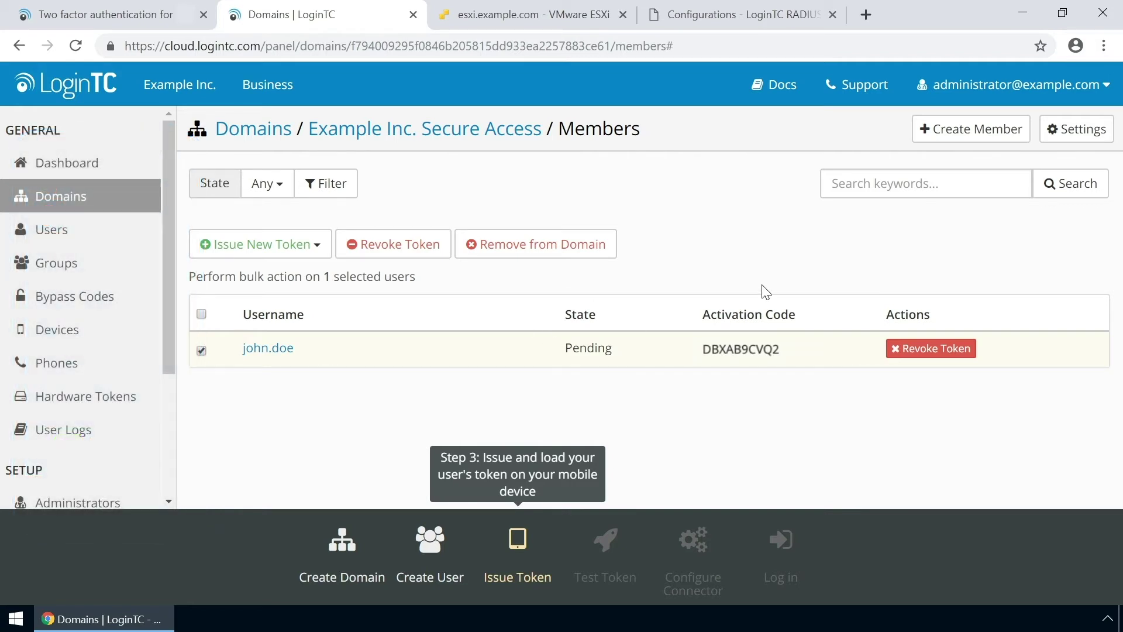
Test the user's now-active token with a push notification, approve it on the phone, and close.
{"action": "left_click", "coordinate": [283, 350]}
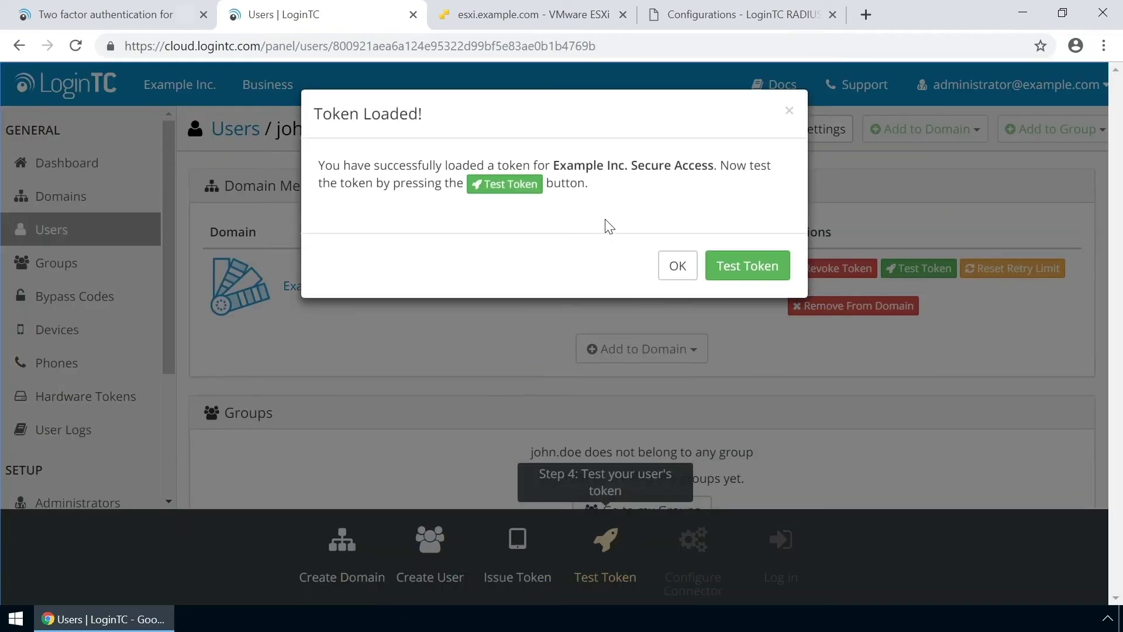
{"action": "left_click", "coordinate": [739, 253]}
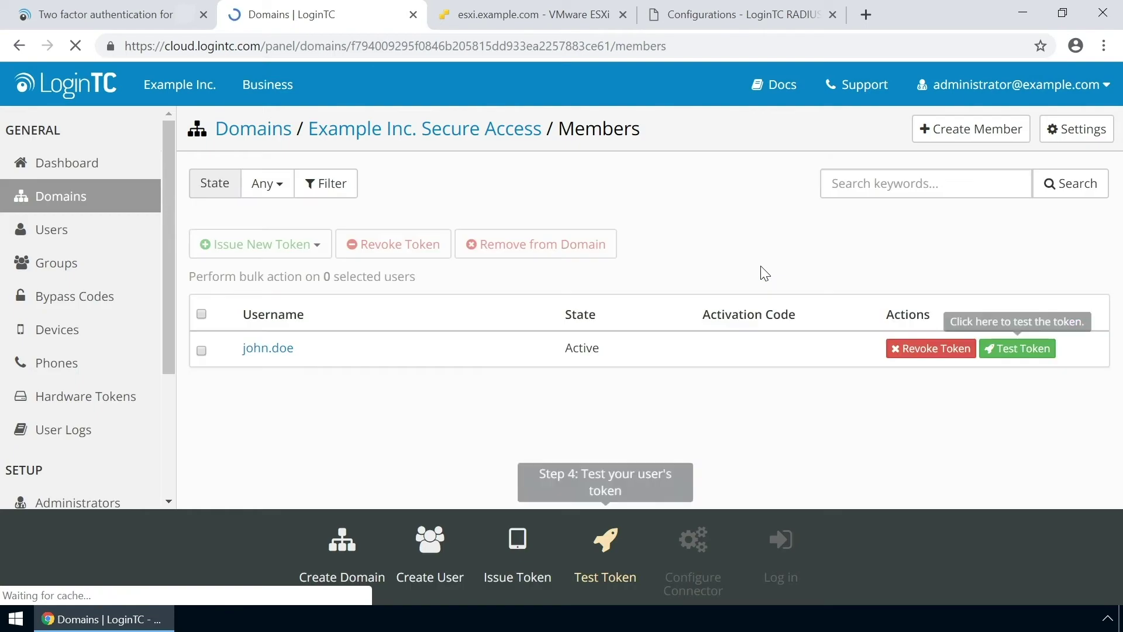
{"action": "left_click", "coordinate": [1018, 349]}
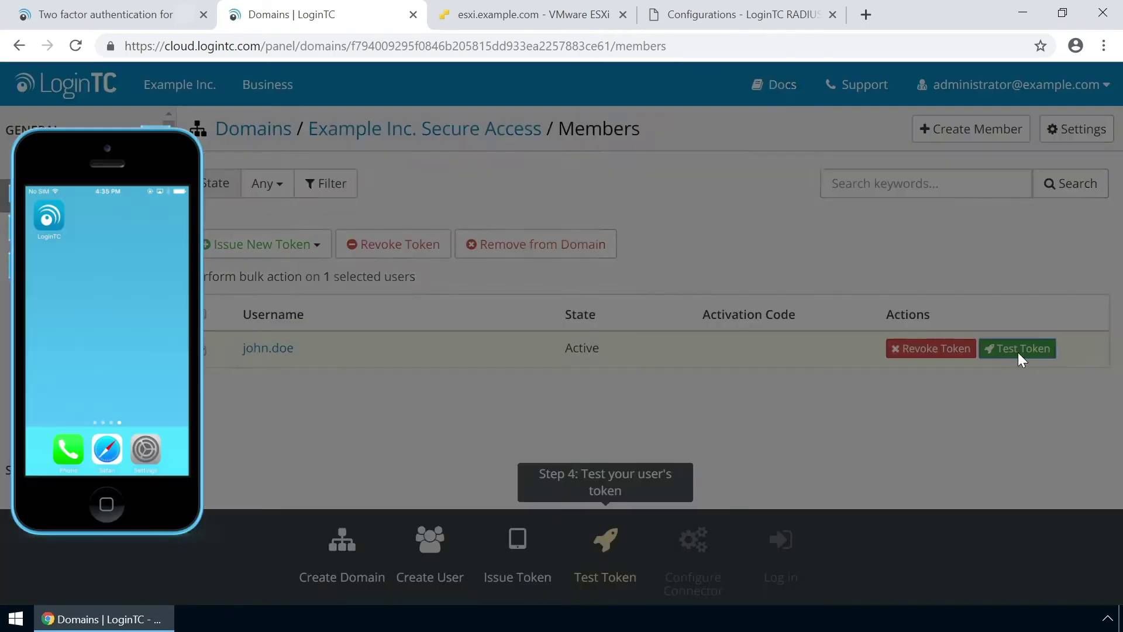
{"action": "left_click", "coordinate": [756, 316]}
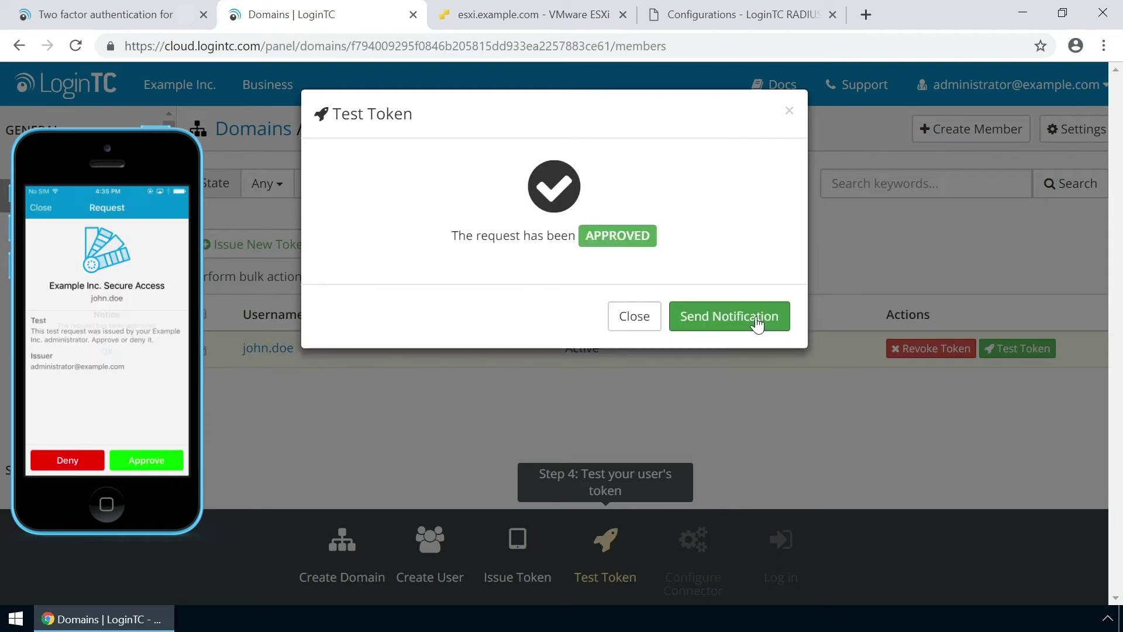
{"action": "left_click", "coordinate": [646, 321]}
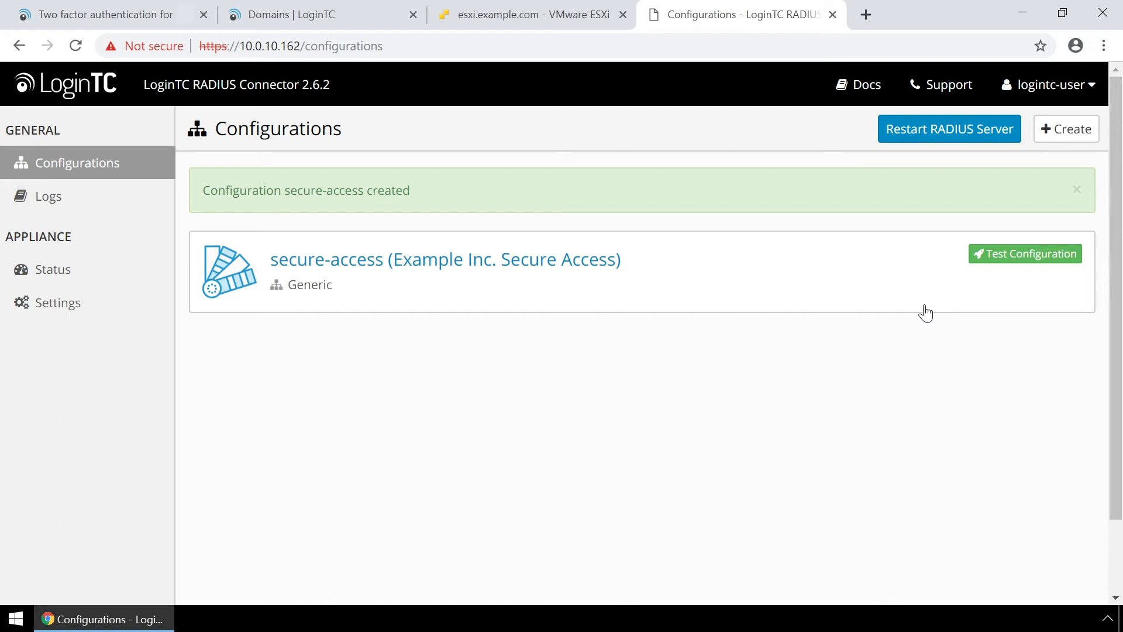
Run Test Configuration with the new user's username and password, approving the push on the phone.
{"action": "left_click", "coordinate": [1004, 255]}
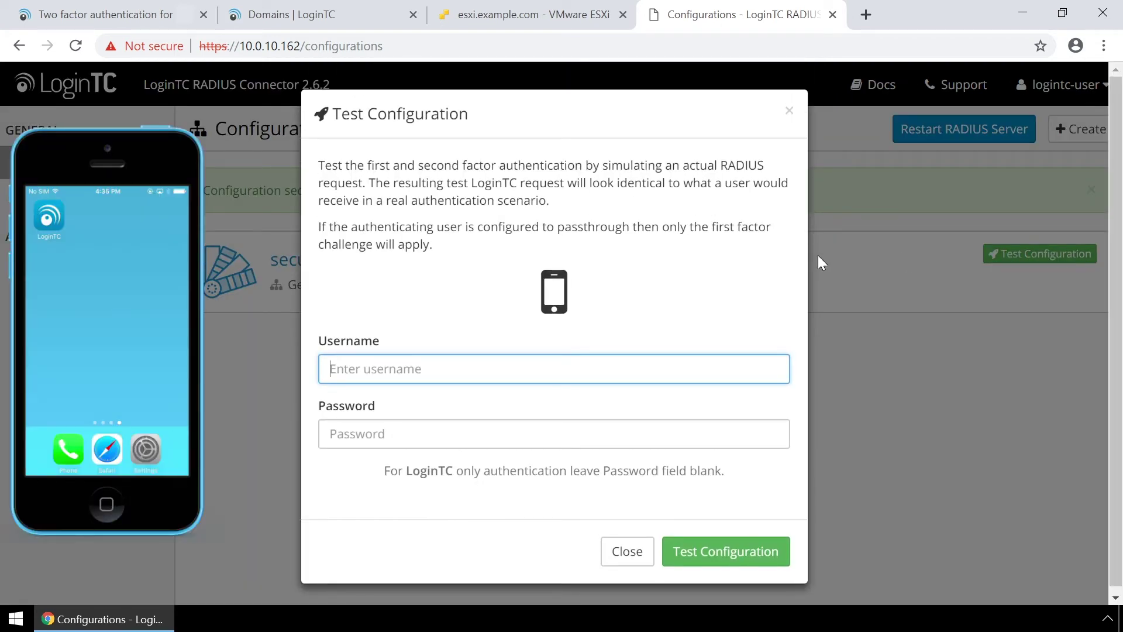
{"action": "type", "text": "john.doe"}
{"action": "key", "text": "Tab"}
{"action": "type", "text": "password"}
{"action": "left_click", "coordinate": [736, 559]}
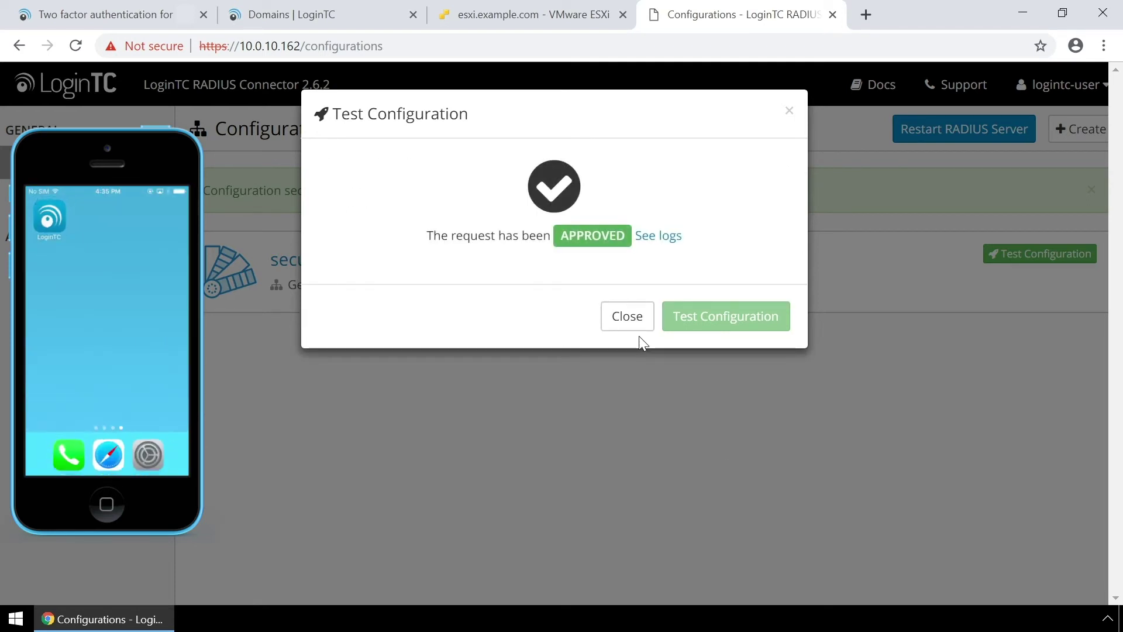
{"action": "left_click", "coordinate": [629, 319]}
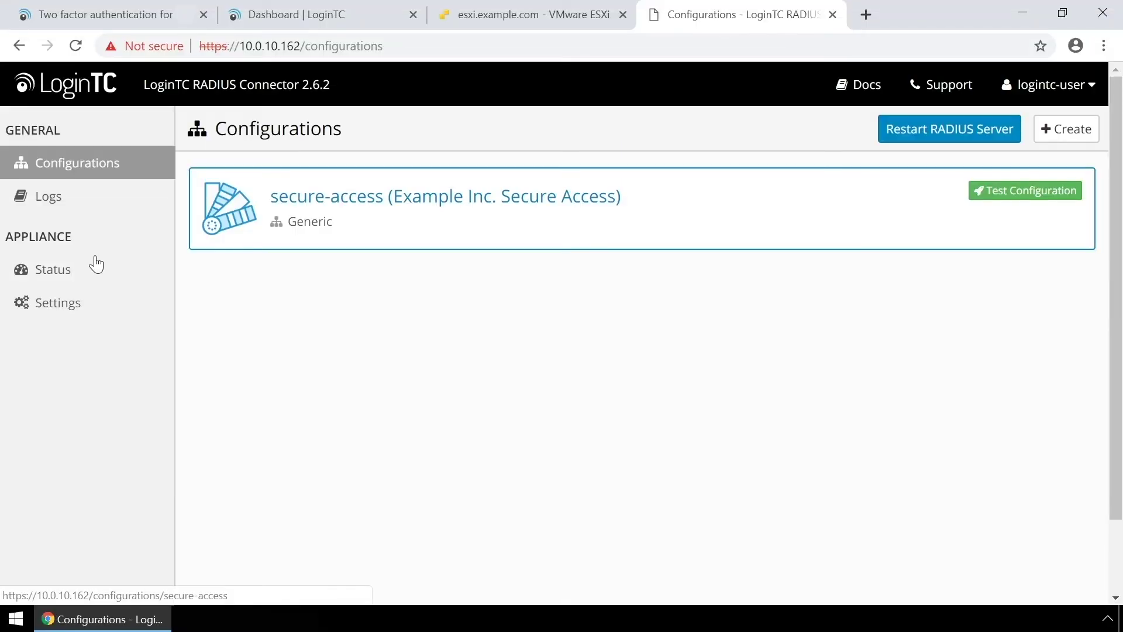
Open the connector Settings page showing IP 10.0.10.162, auth port 1812 and accounting port 1813.
{"action": "left_click", "coordinate": [51, 306]}
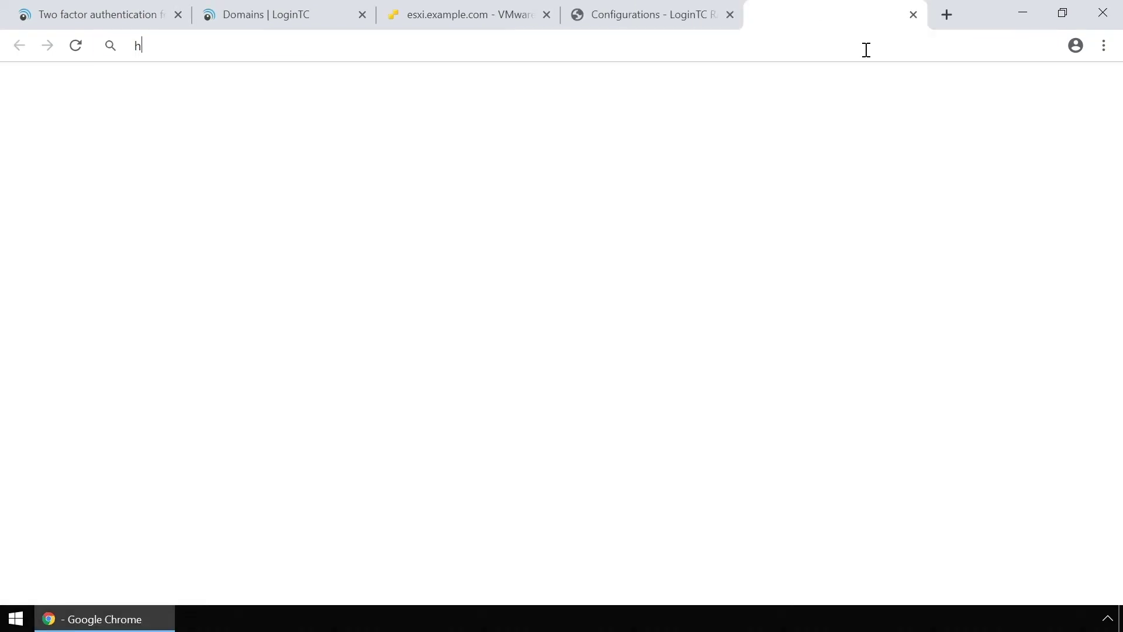
{"action": "type", "text": "ttps://"}
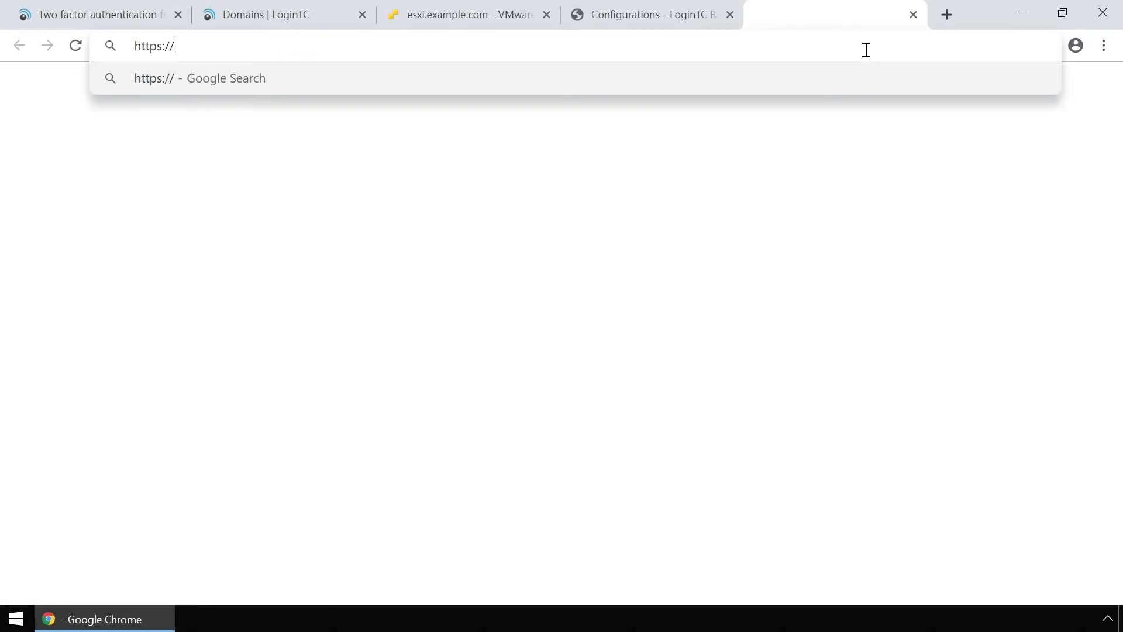
{"action": "type", "text": "ns.example.com"}
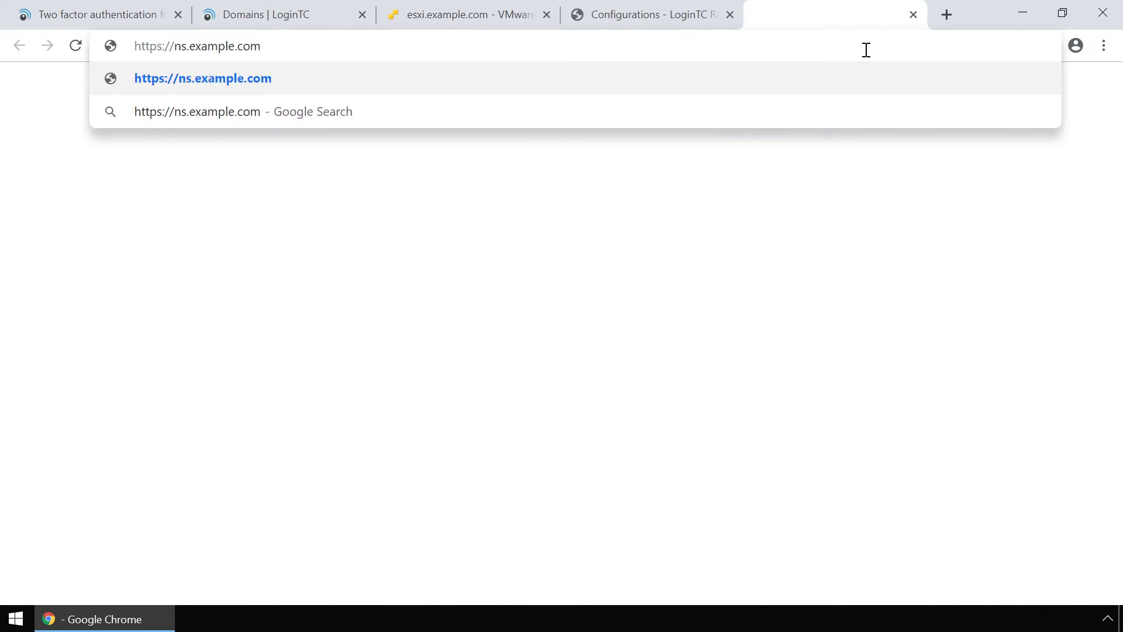
{"action": "key", "text": "Return"}
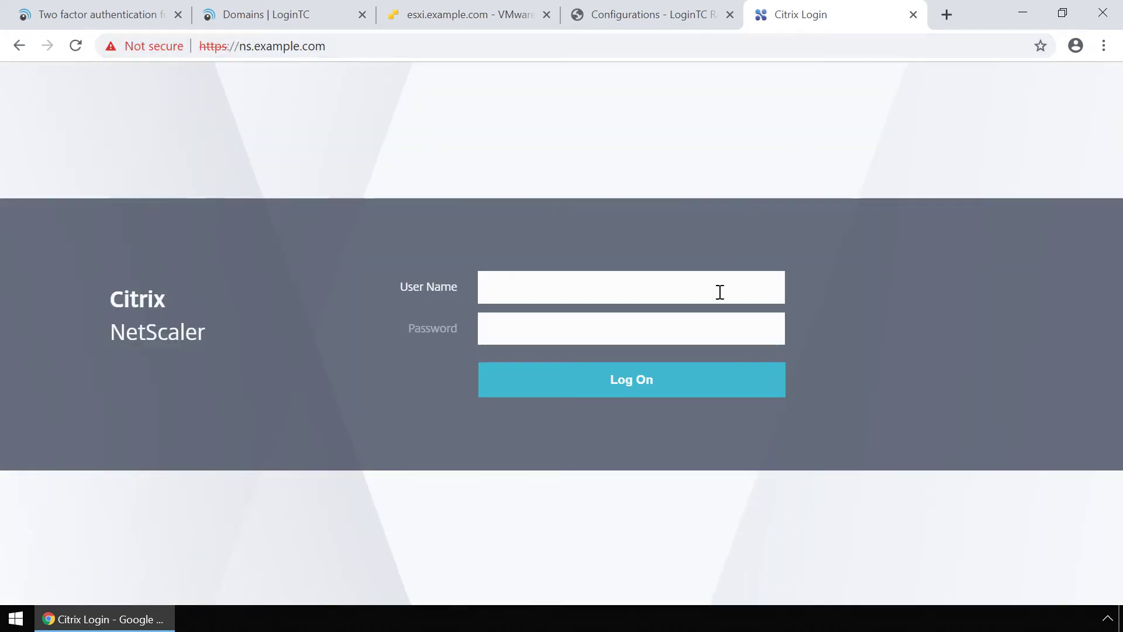
{"action": "type", "text": "nsroot"}
{"action": "key", "text": "Tab"}
{"action": "type", "text": "nsroot"}
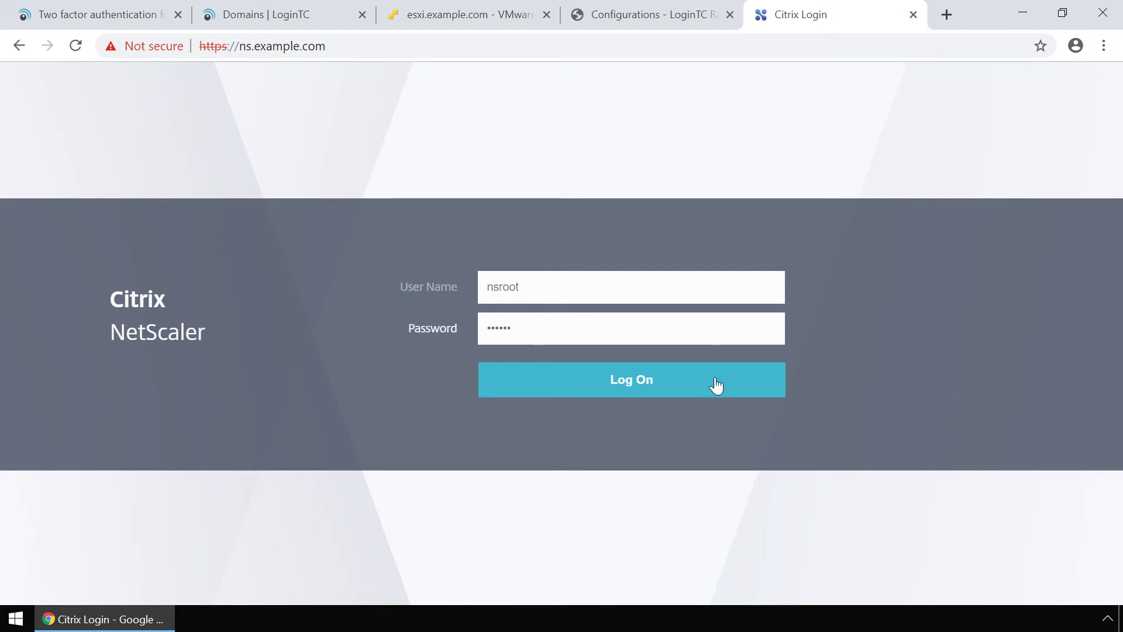
{"action": "left_click", "coordinate": [715, 384]}
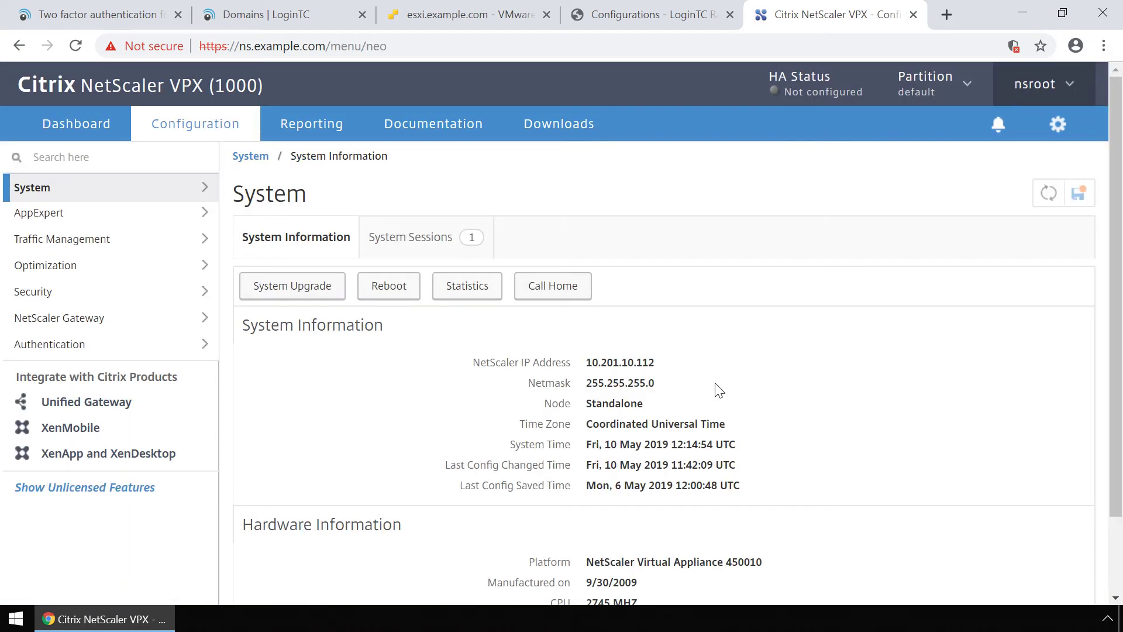
{"action": "left_click", "coordinate": [119, 346]}
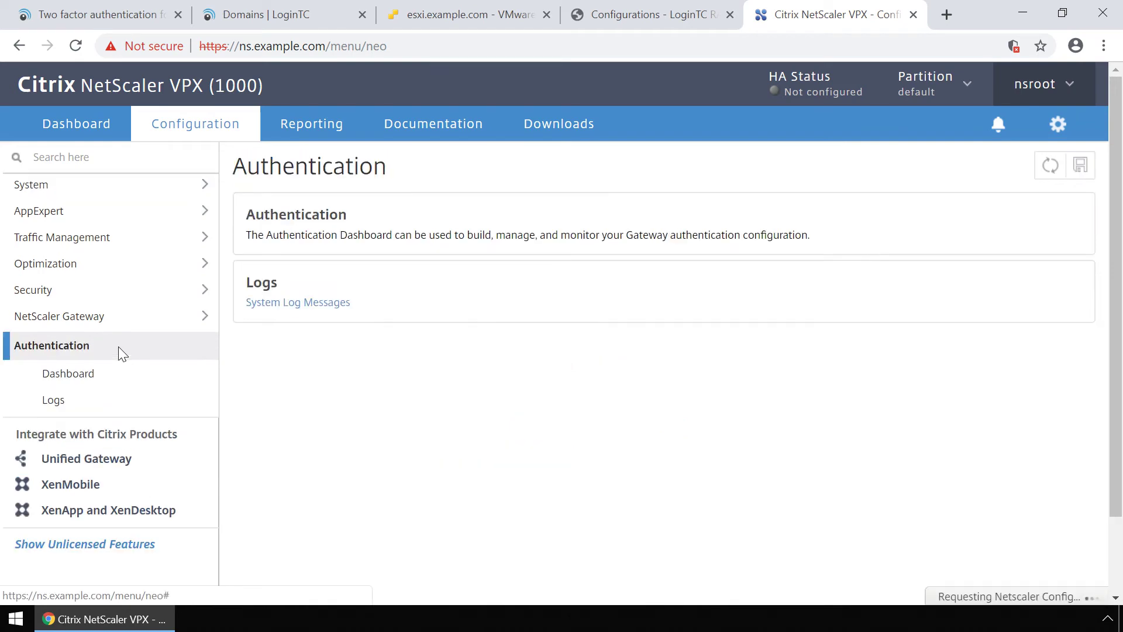
Add a RADIUS authentication server named logintc-radius-connector at IP address 10.0.10.162.
{"action": "left_click", "coordinate": [77, 379]}
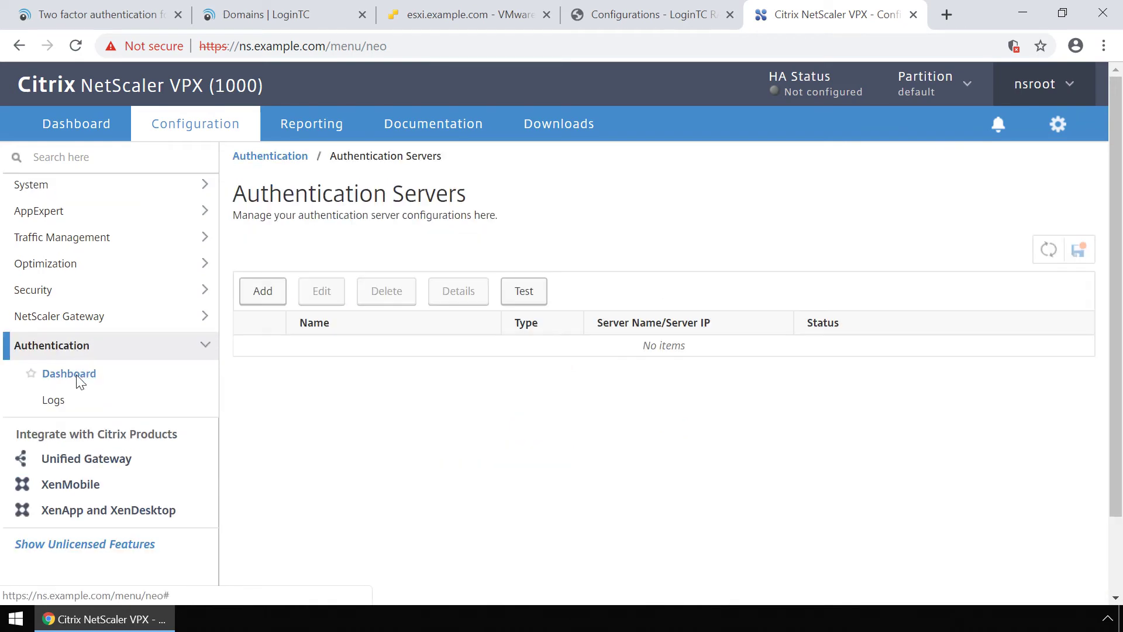
{"action": "left_click", "coordinate": [280, 298]}
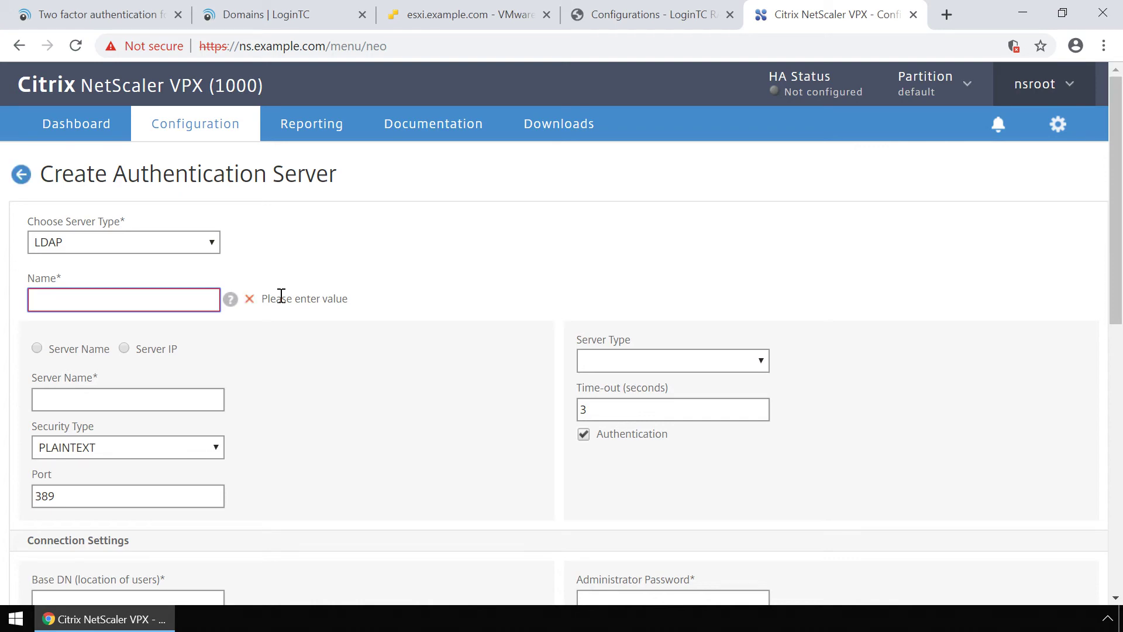
{"action": "left_click", "coordinate": [208, 243]}
{"action": "left_click", "coordinate": [199, 259]}
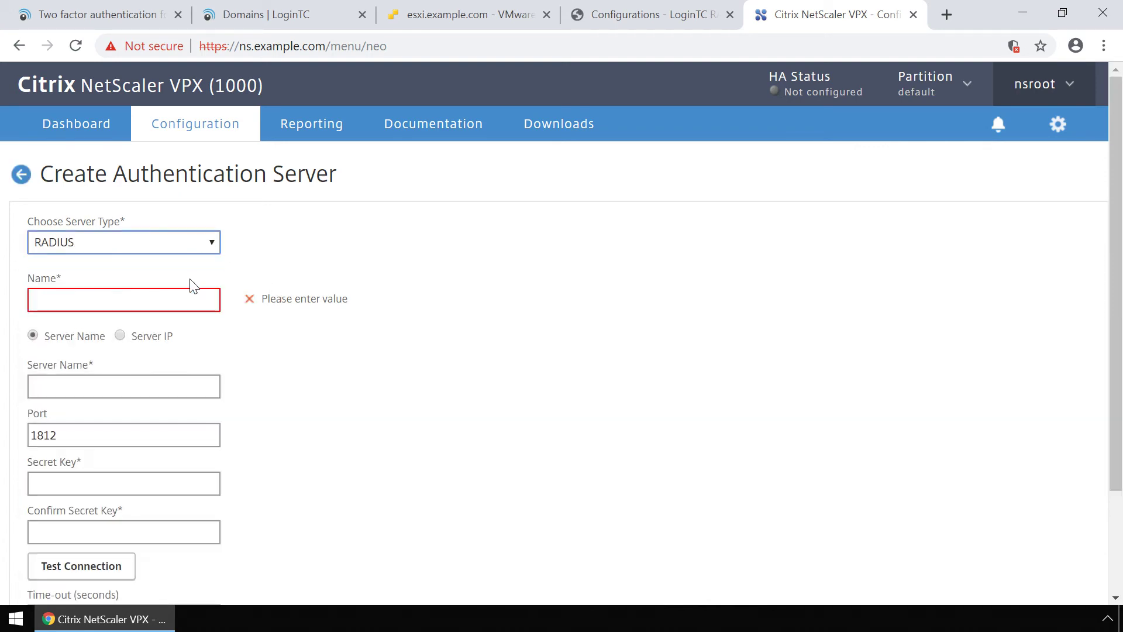
{"action": "left_click", "coordinate": [186, 300]}
{"action": "type", "text": "logintc-radius-connector"}
{"action": "left_click", "coordinate": [120, 335]}
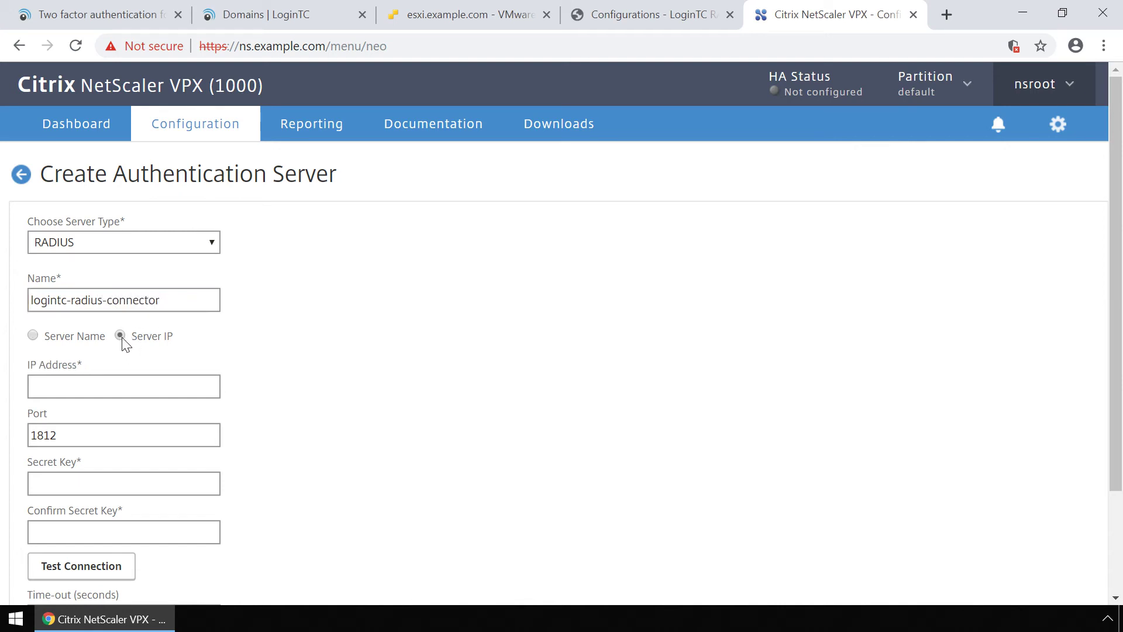
{"action": "left_click", "coordinate": [177, 386]}
{"action": "type", "text": "10.0.10.162"}
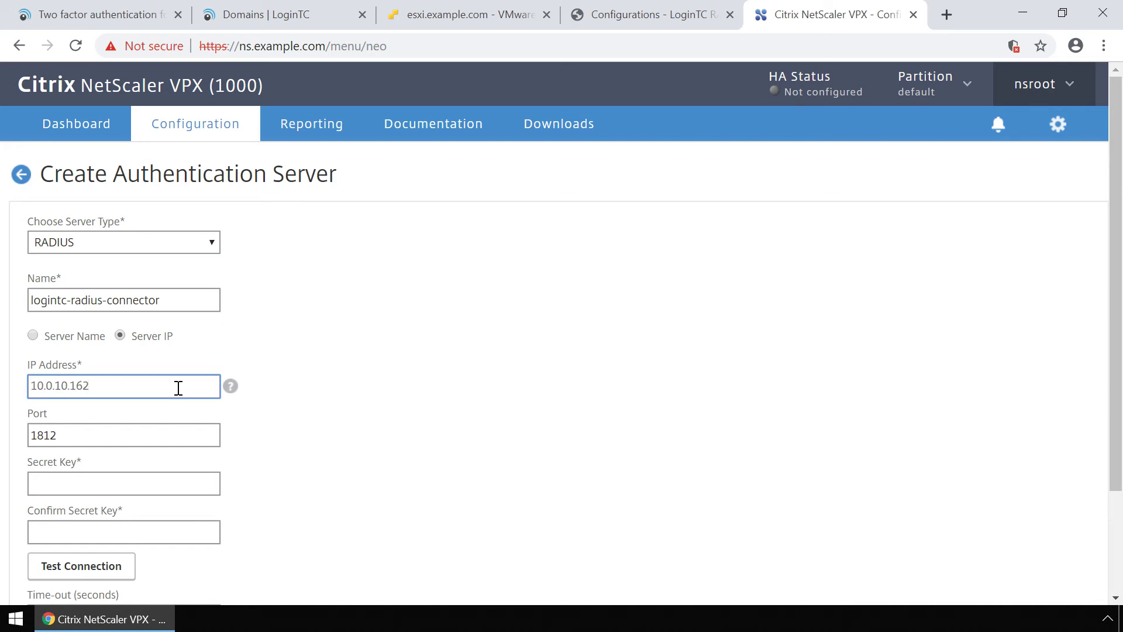
Enter and confirm the shared secret key and set the time-out to 95 seconds.
{"action": "left_click", "coordinate": [175, 486]}
{"action": "type", "text": "********"}
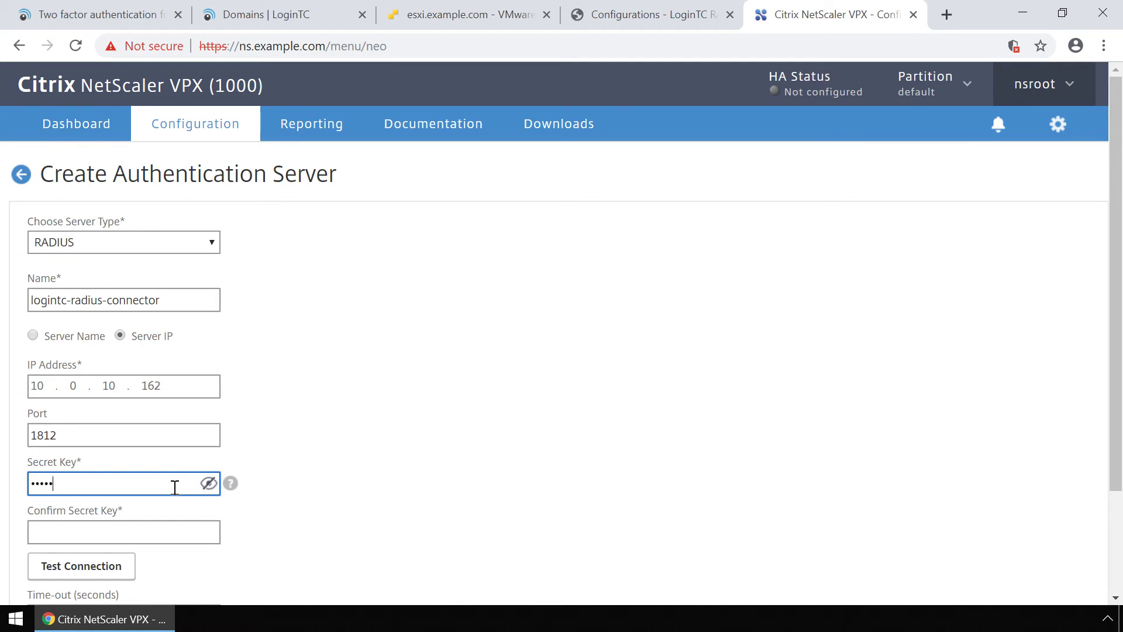
{"action": "type", "text": "**"}
{"action": "left_click", "coordinate": [182, 534]}
{"action": "type", "text": "**********"}
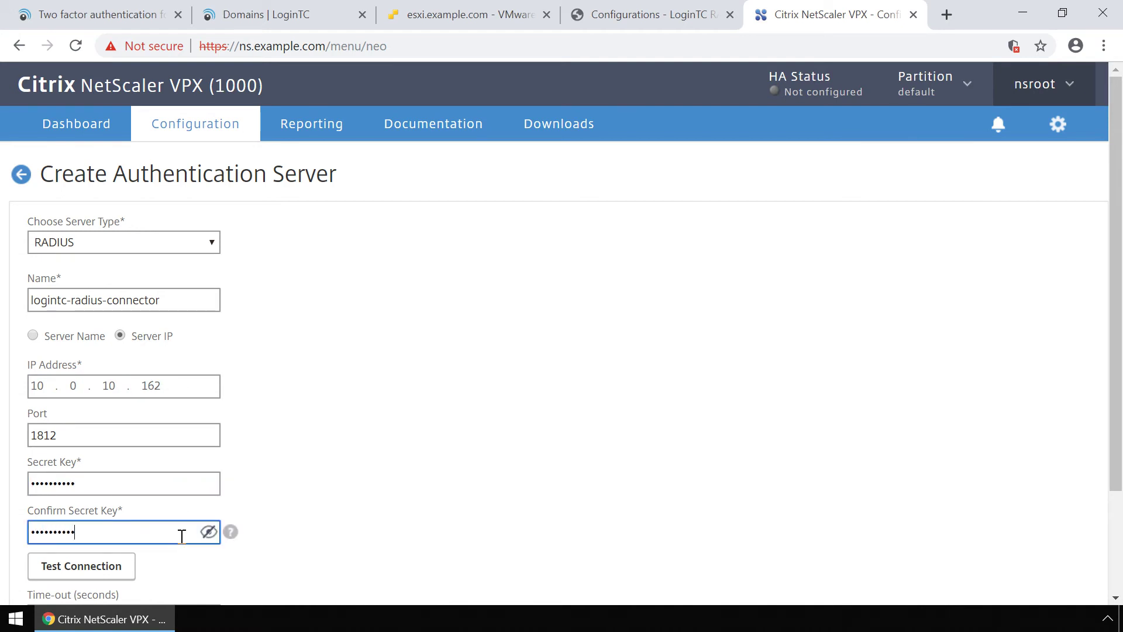
{"action": "scroll", "coordinate": [182, 536], "scroll_direction": "down", "scroll_amount": 1}
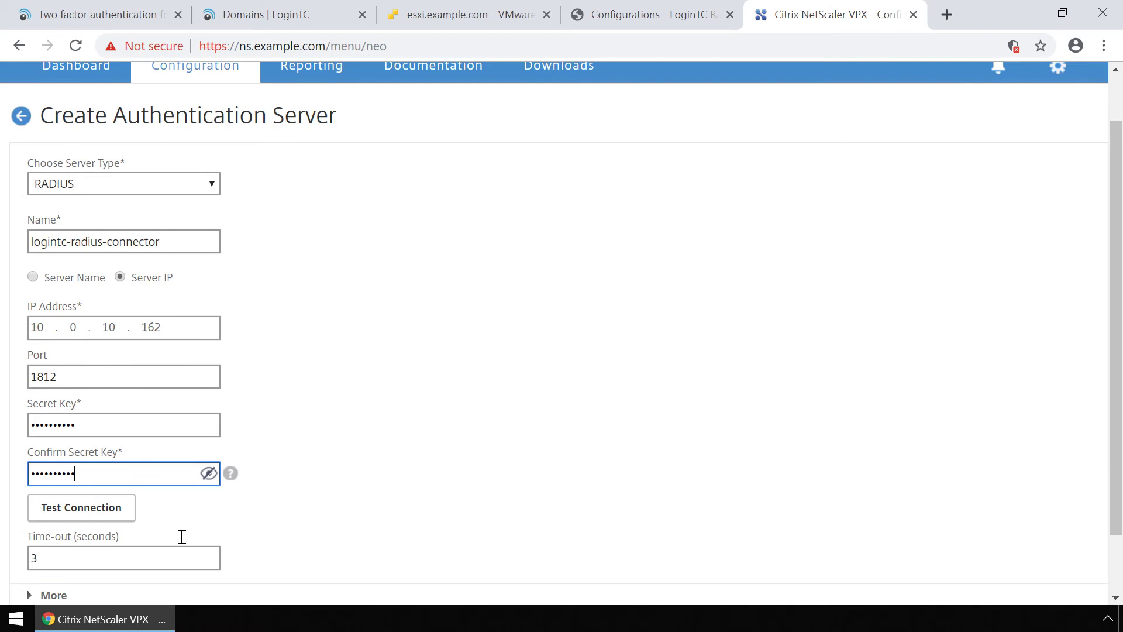
{"action": "scroll", "coordinate": [182, 536], "scroll_direction": "down", "scroll_amount": 1}
{"action": "left_click", "coordinate": [183, 527]}
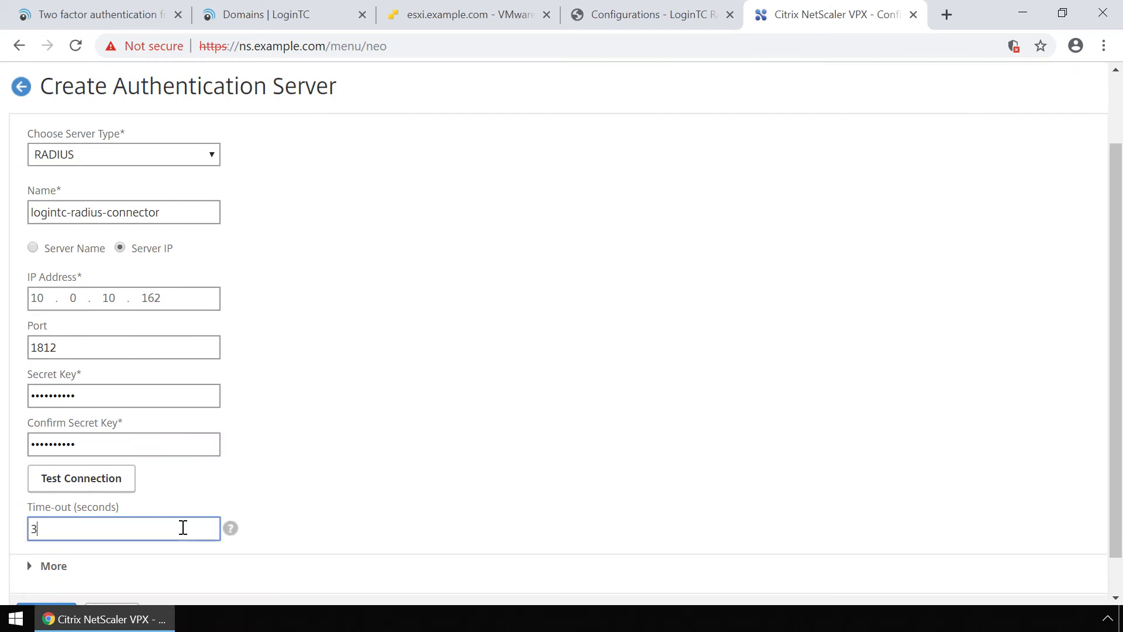
{"action": "key", "text": "BackSpace"}
{"action": "type", "text": "95"}
Test the connection to the RADIUS server successfully, then create it.
{"action": "left_click", "coordinate": [115, 484]}
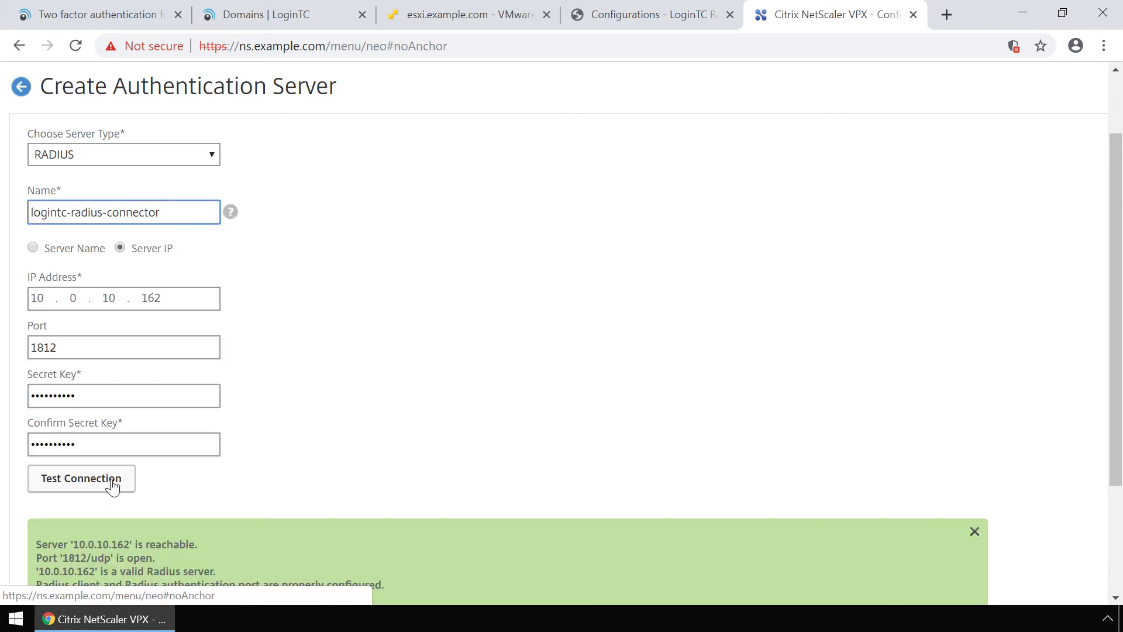
{"action": "scroll", "coordinate": [113, 486], "scroll_direction": "down", "scroll_amount": 3}
{"action": "scroll", "coordinate": [113, 479], "scroll_direction": "down", "scroll_amount": 1}
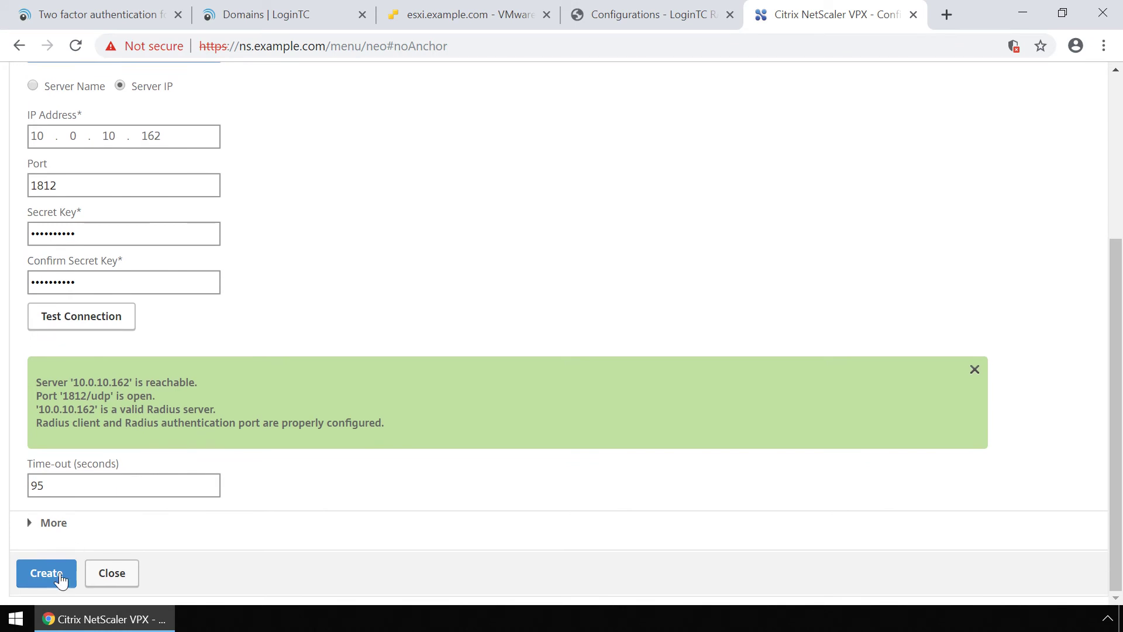
{"action": "left_click", "coordinate": [58, 573]}
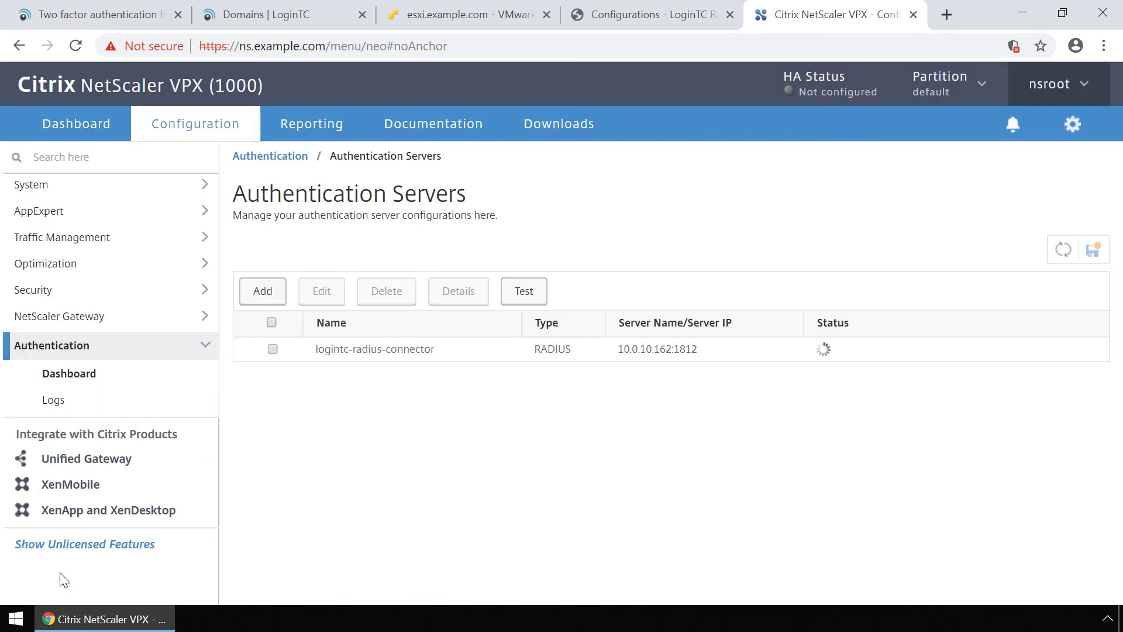
Edit access.example.com under NetScaler Gateway > Virtual Servers and add a Basic Authentication policy.
{"action": "left_click", "coordinate": [83, 316]}
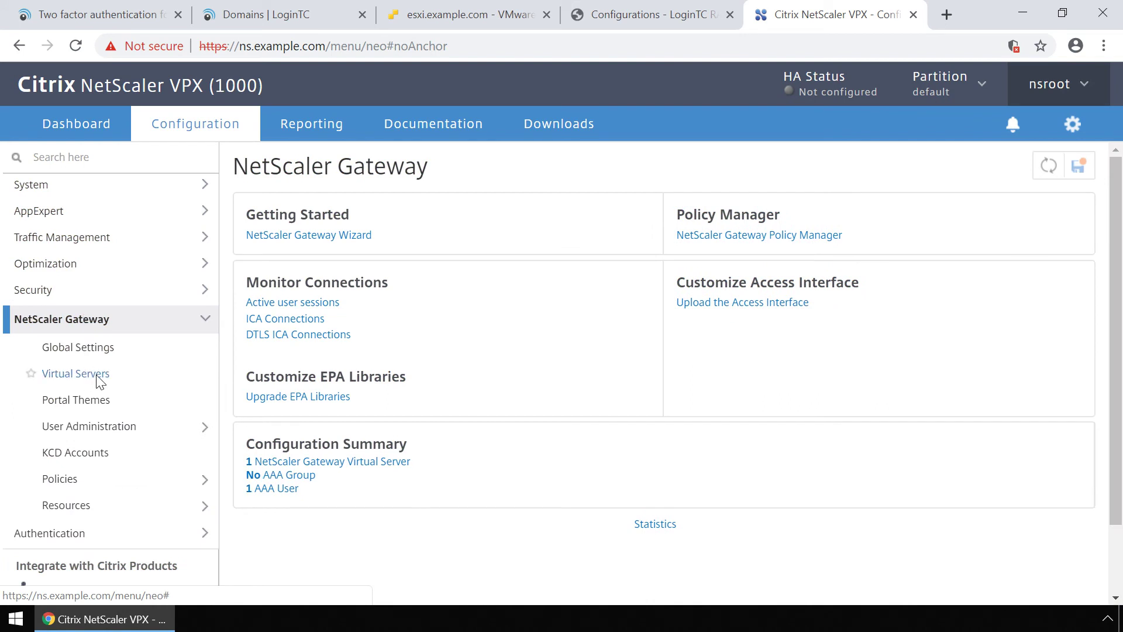
{"action": "left_click", "coordinate": [97, 375]}
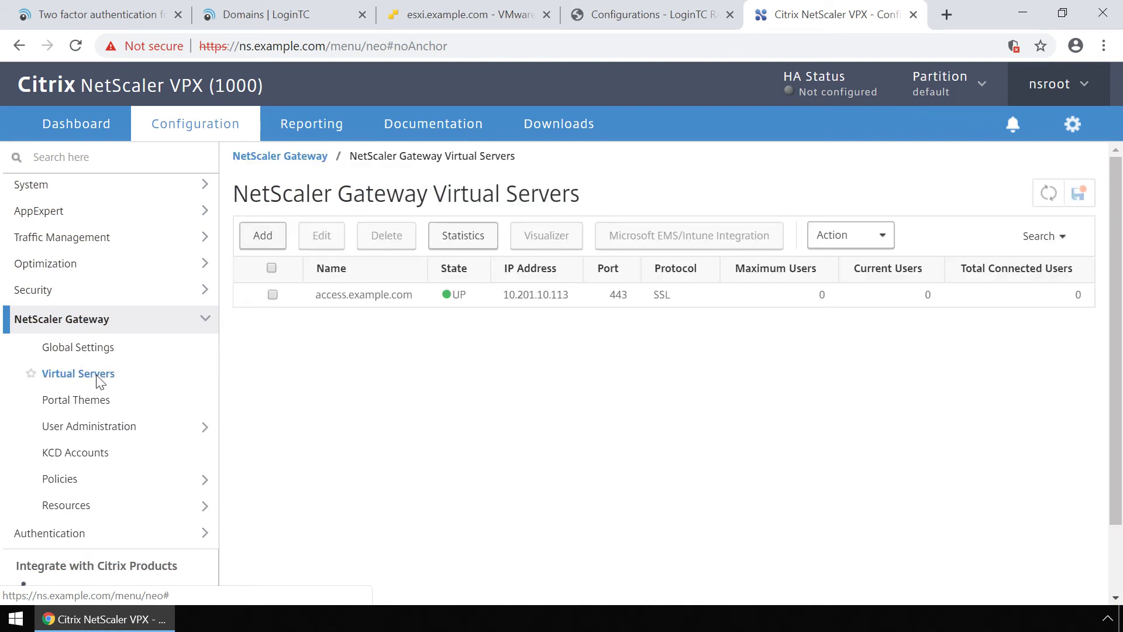
{"action": "left_click", "coordinate": [272, 294]}
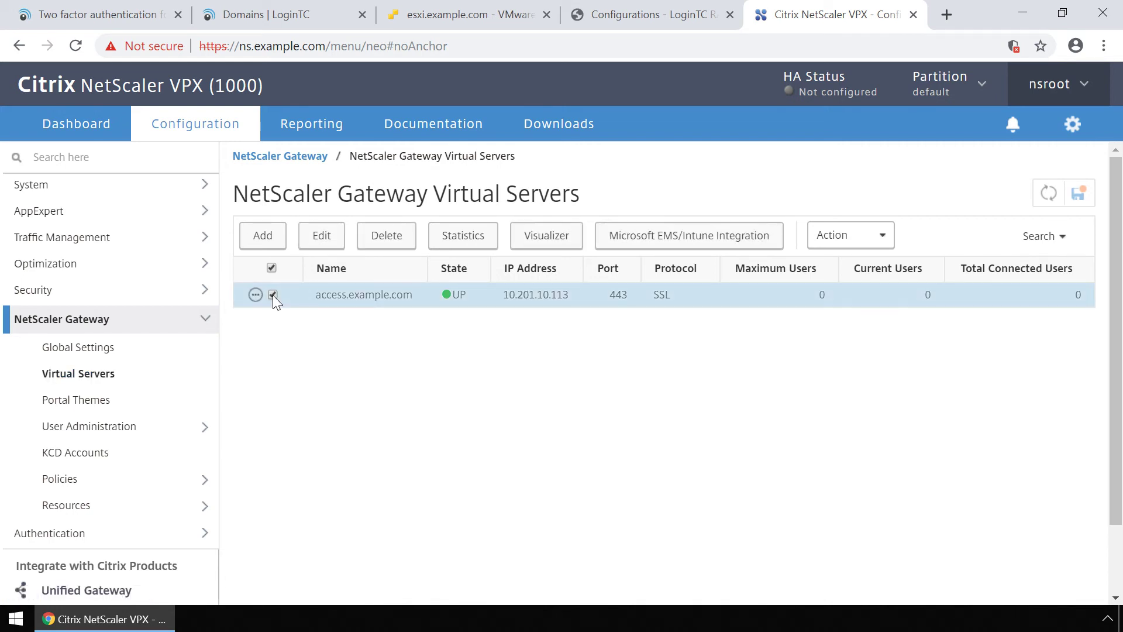
{"action": "left_click", "coordinate": [334, 246]}
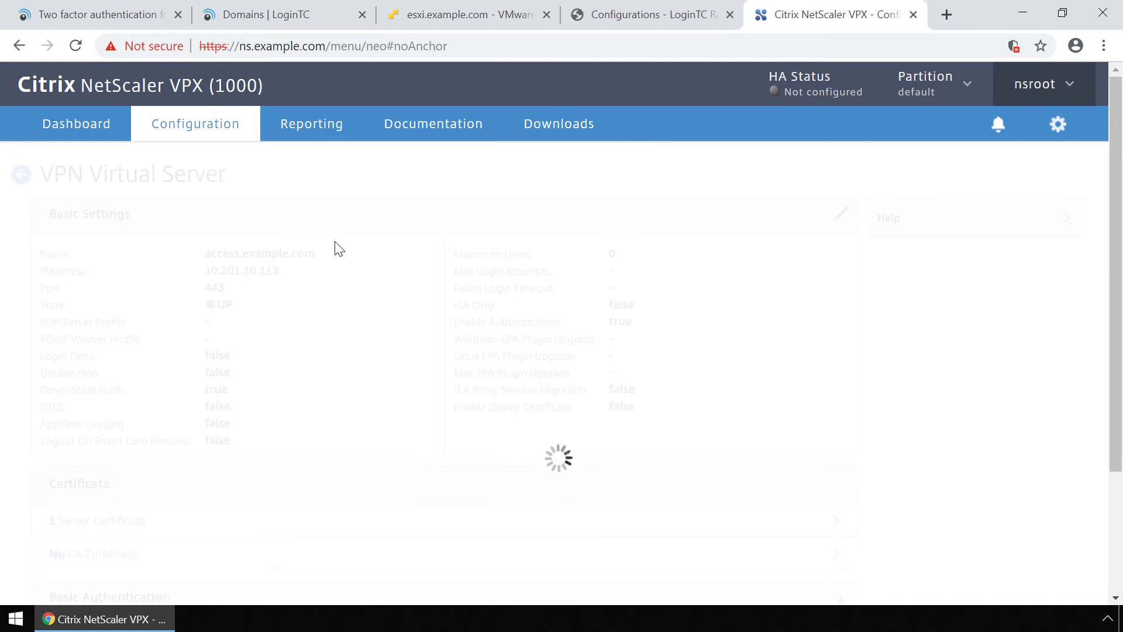
{"action": "scroll", "coordinate": [376, 362], "scroll_direction": "down", "scroll_amount": 2}
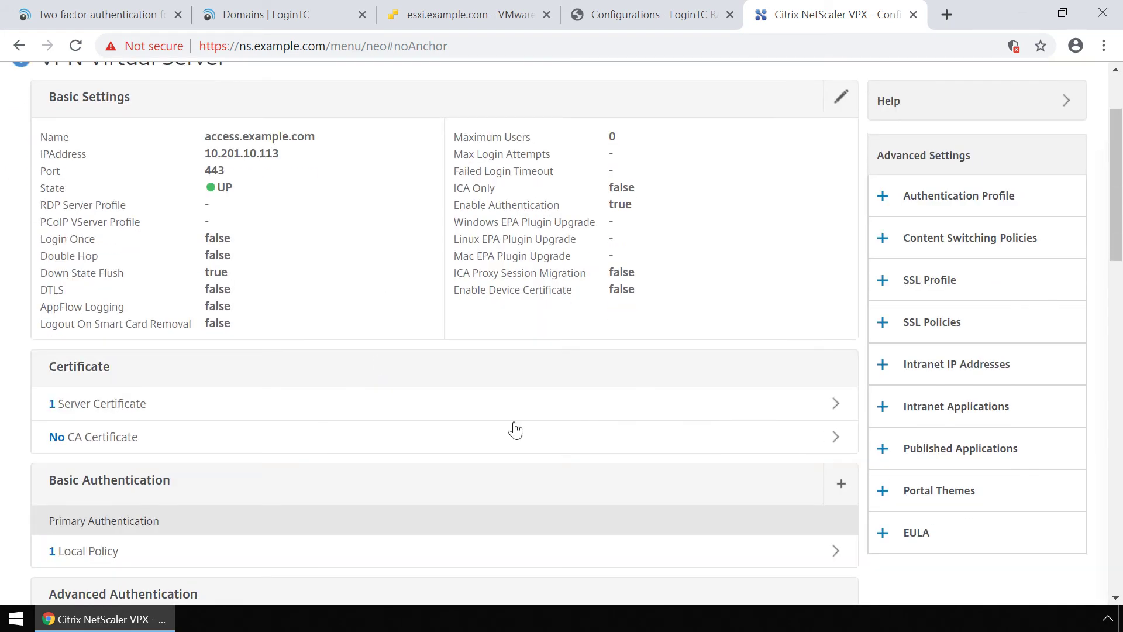
{"action": "left_click", "coordinate": [841, 485]}
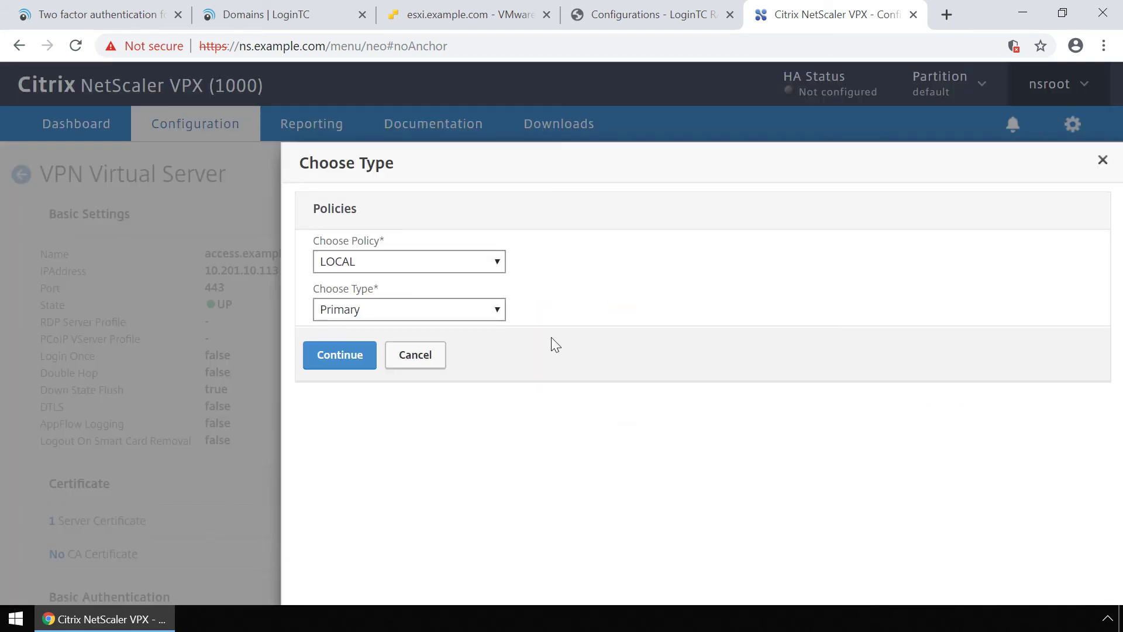
Choose RADIUS as the Primary policy type and continue to Policy Binding.
{"action": "left_click", "coordinate": [497, 261]}
{"action": "left_click", "coordinate": [472, 311]}
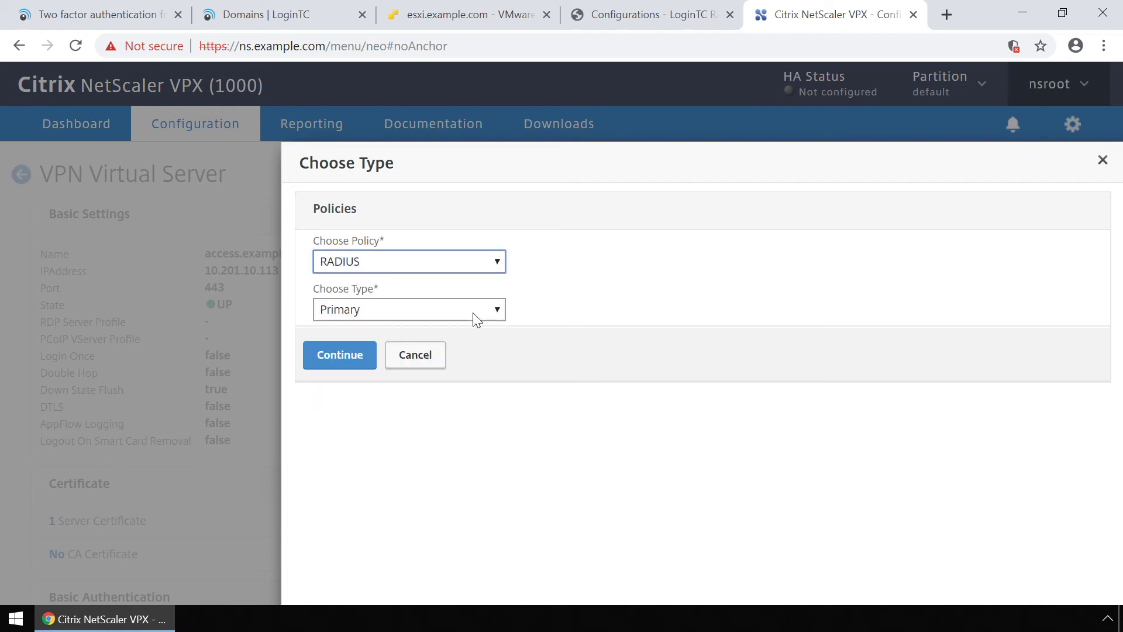
{"action": "left_click", "coordinate": [353, 365]}
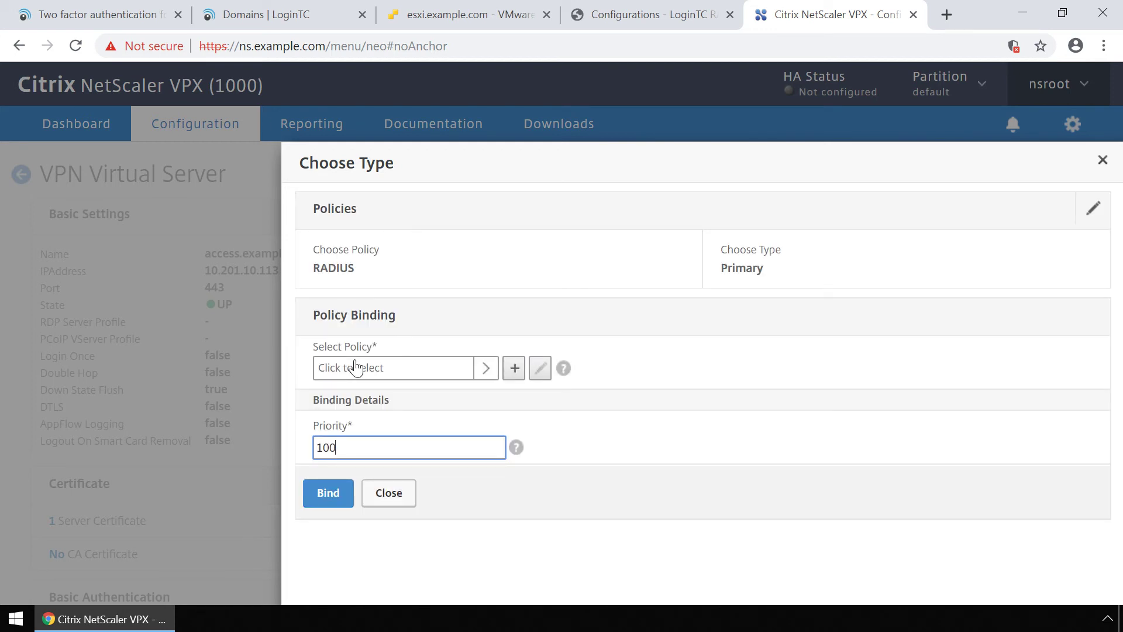
Define a new policy named logintc-radius-policy with expression NS_TRUE.
{"action": "left_click", "coordinate": [514, 368]}
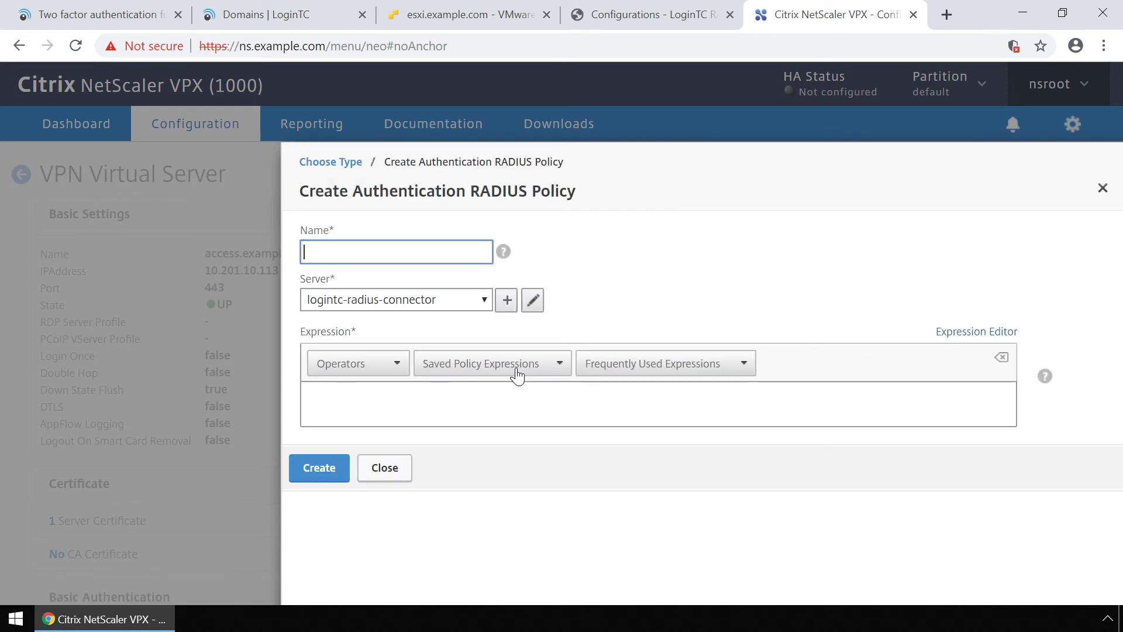
{"action": "type", "text": "logintc-radius-policy"}
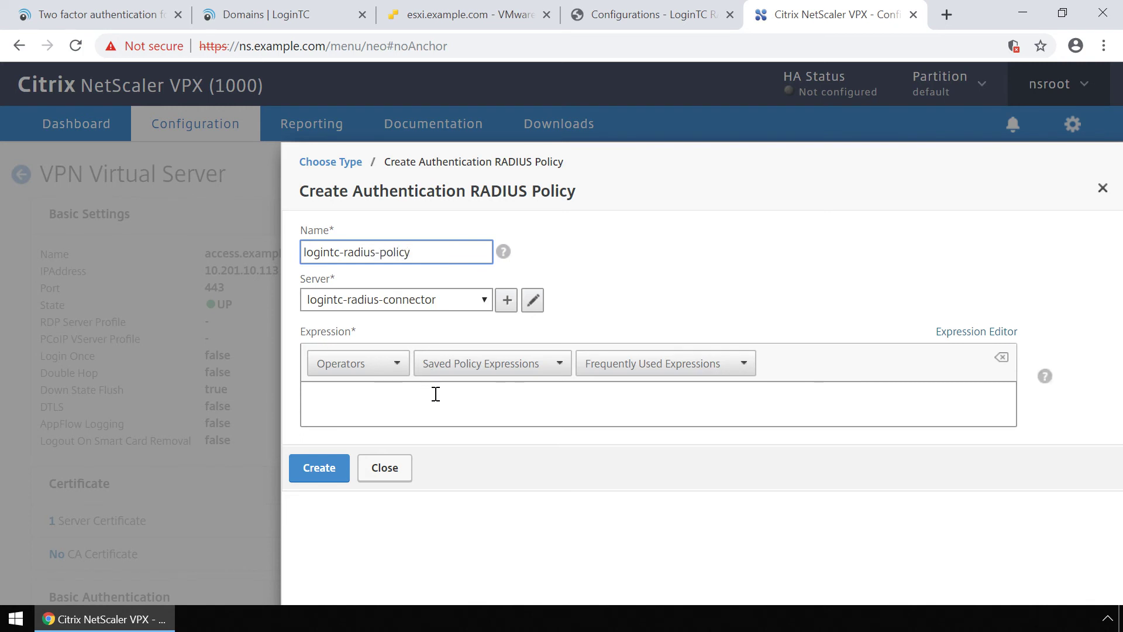
{"action": "left_click", "coordinate": [439, 396]}
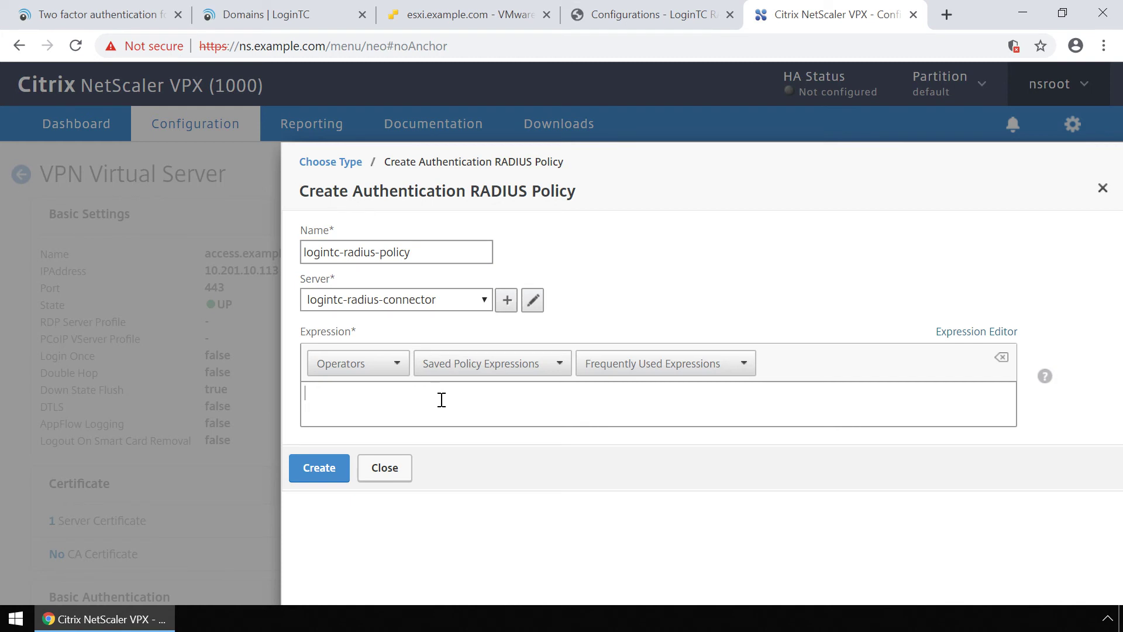
{"action": "type", "text": "NS_TRUE"}
Create logintc-radius-policy, dismiss the deprecation warning, and bind it at priority 100.
{"action": "left_click", "coordinate": [320, 468]}
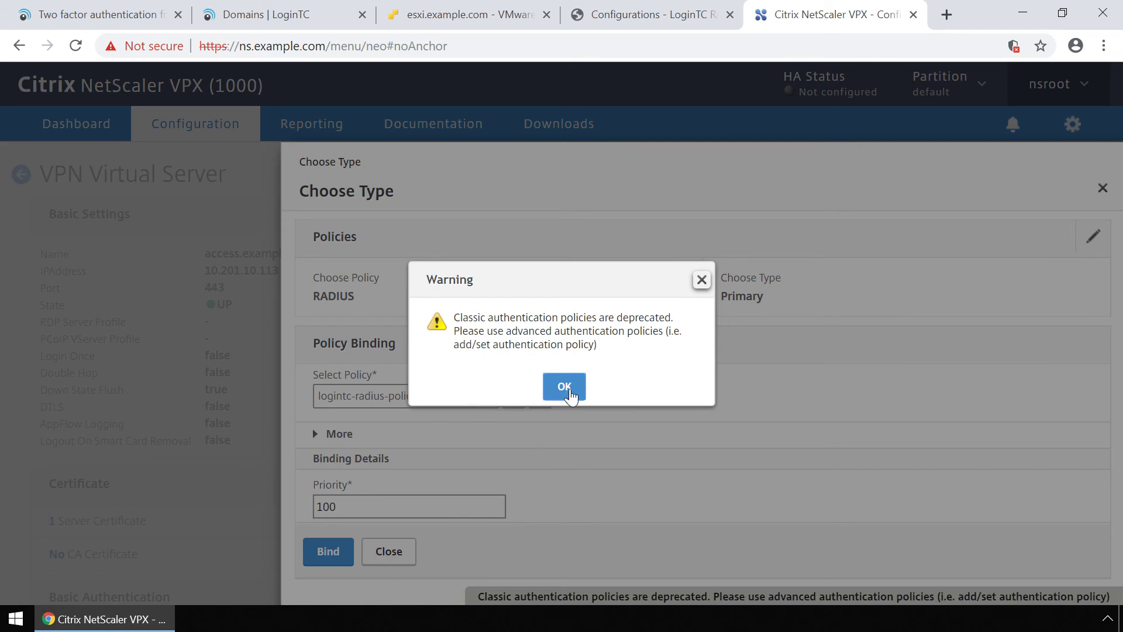
{"action": "left_click", "coordinate": [571, 391]}
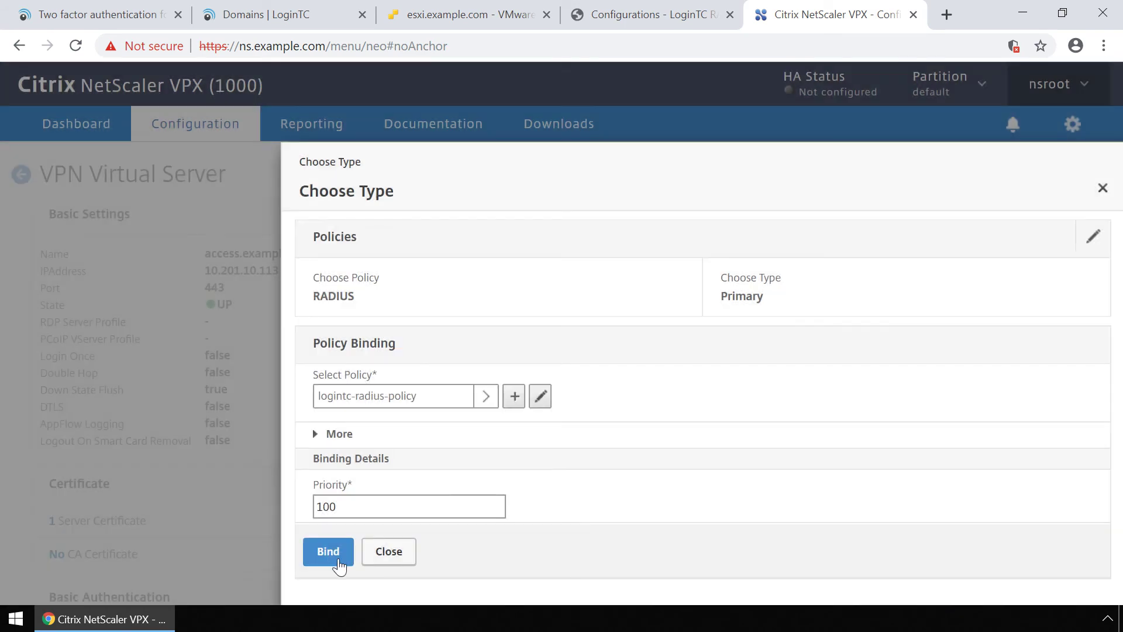
{"action": "left_click", "coordinate": [328, 552]}
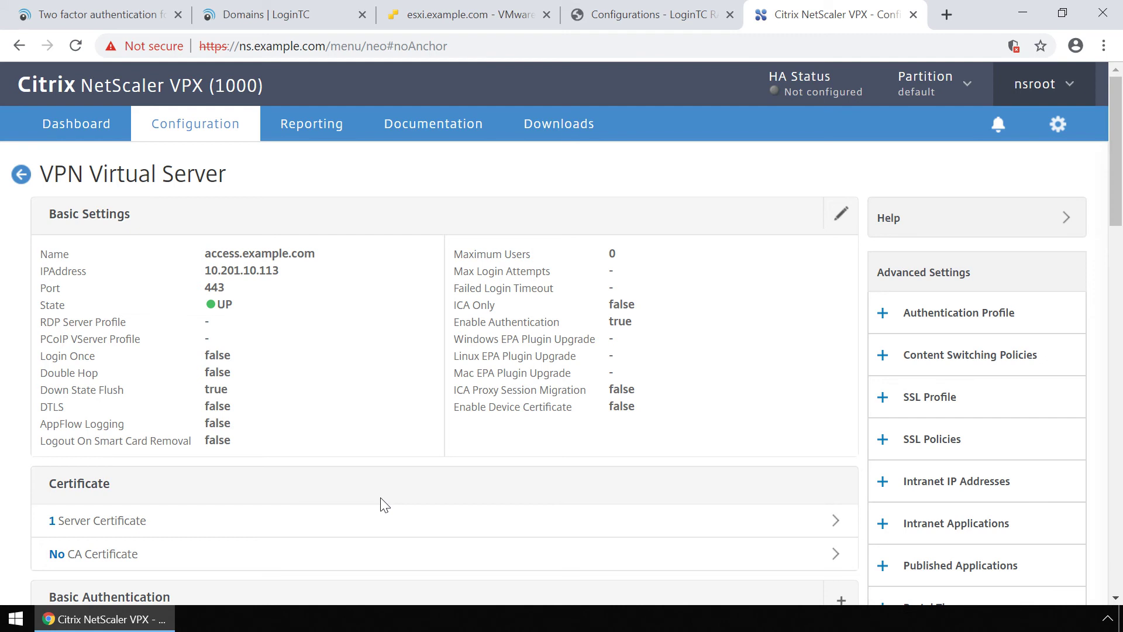
Open a PuTTY SSH session to ns.example.com and log in with the admin account.
{"action": "left_click", "coordinate": [1023, 14]}
{"action": "double_click", "coordinate": [111, 122]}
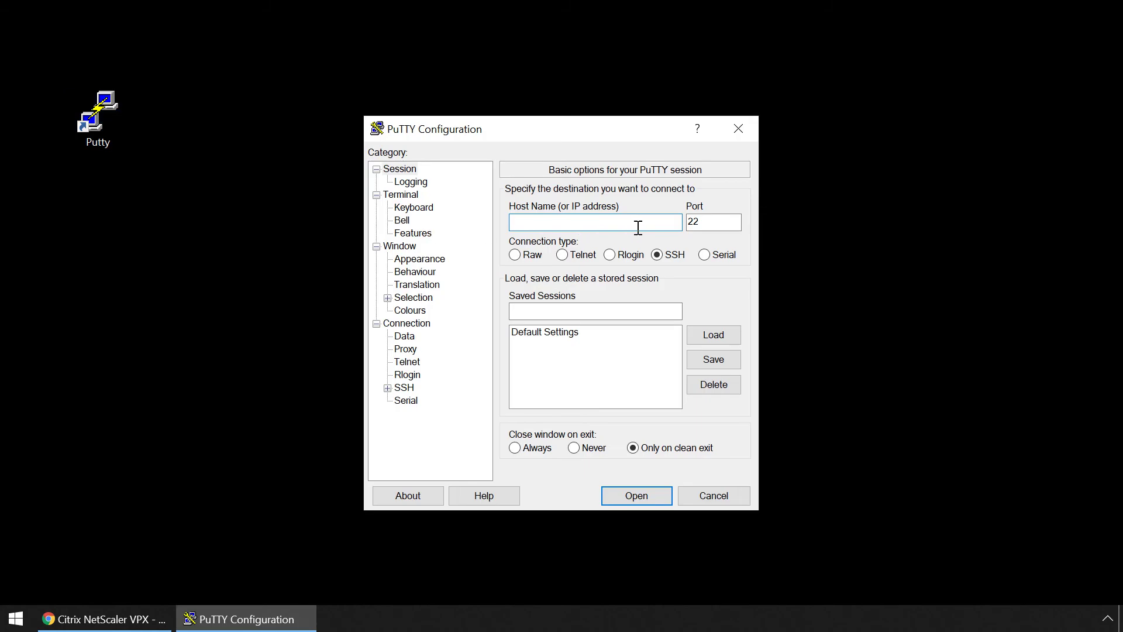
{"action": "type", "text": "ns.example.com"}
{"action": "left_click", "coordinate": [650, 497]}
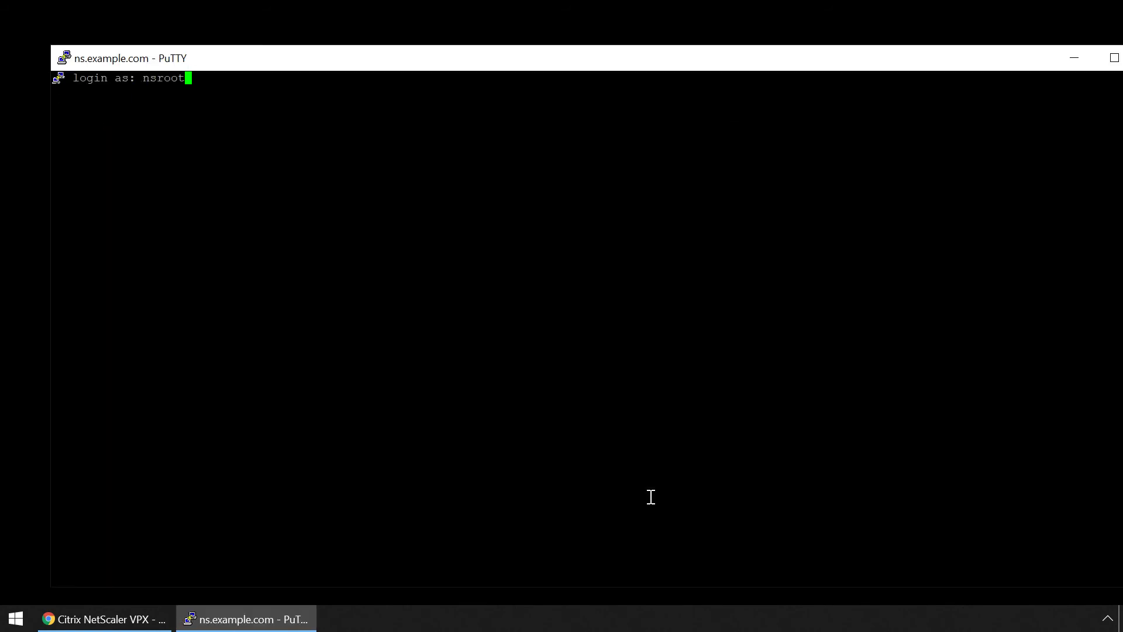
{"action": "type", "text": "nsroot"}
{"action": "key", "text": "Return"}
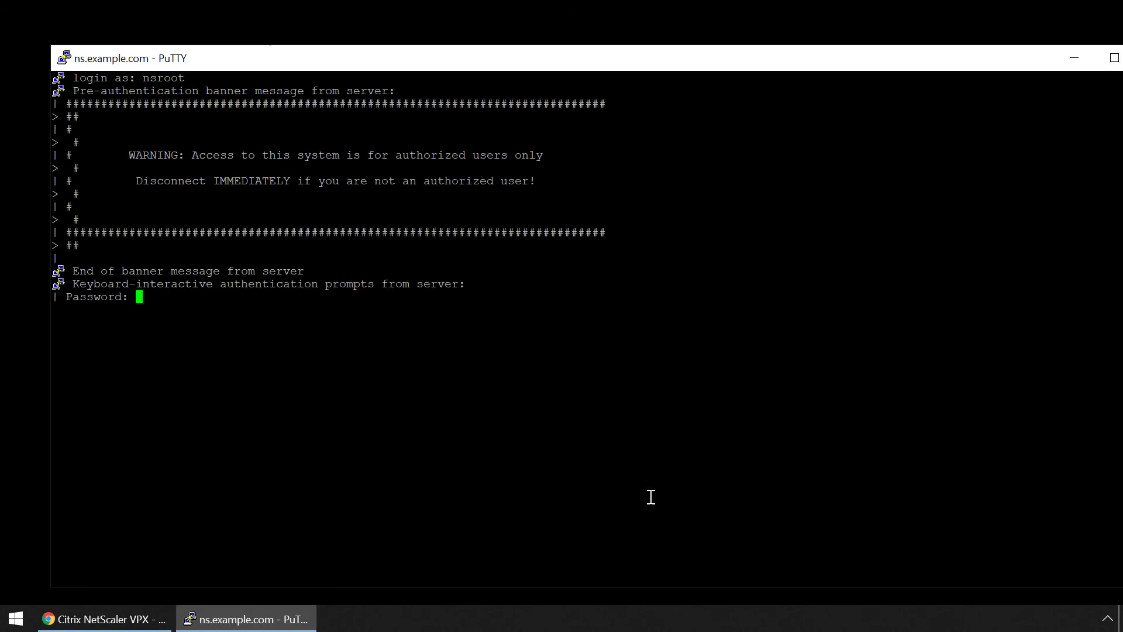
{"action": "key", "text": "Return"}
Clear the PuTTY screen, drop into the root shell, and change to /netscaler/ns_gui/vpn.
{"action": "type", "text": "clear"}
{"action": "key", "text": "Return"}
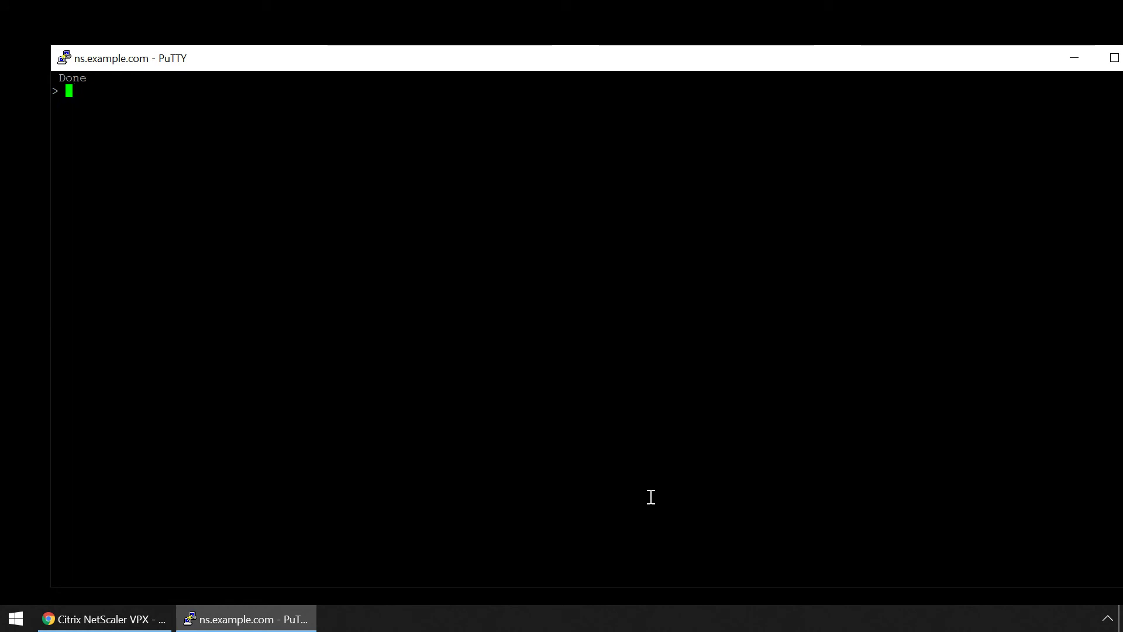
{"action": "type", "text": "shell"}
{"action": "key", "text": "Return"}
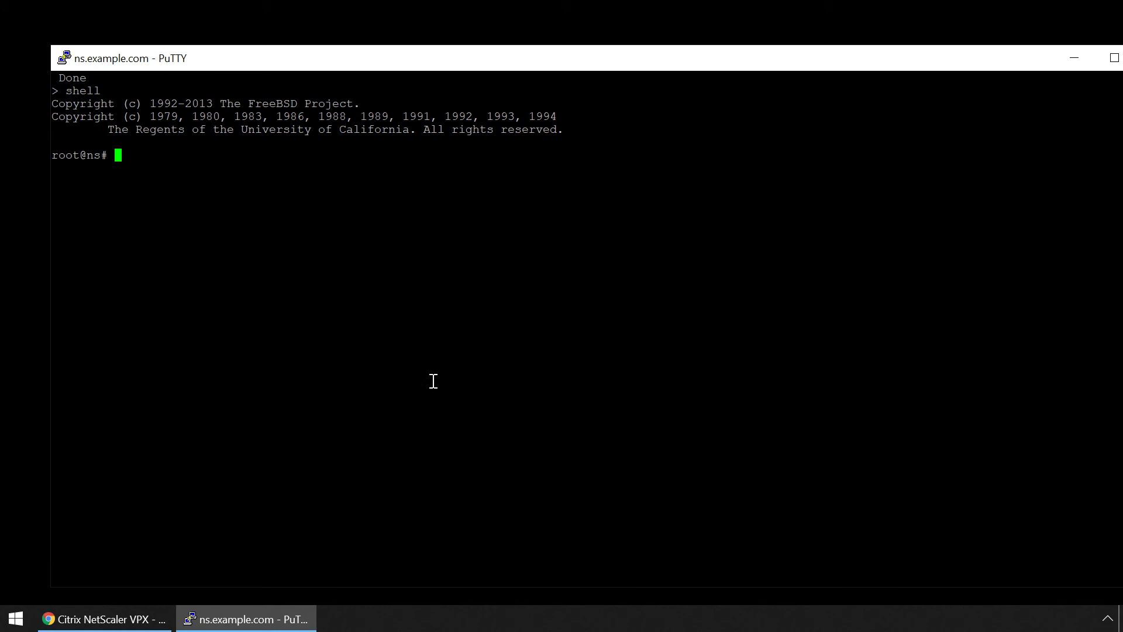
{"action": "type", "text": "cd /netscaler/ns_gui"}
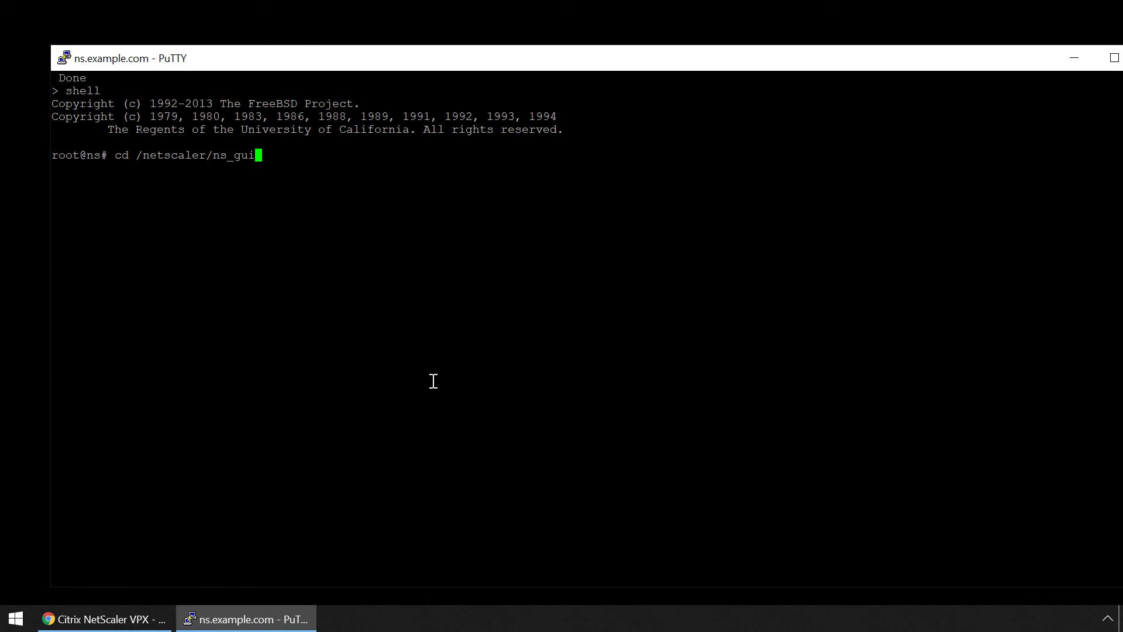
{"action": "type", "text": "/vpn"}
{"action": "key", "text": "Return"}
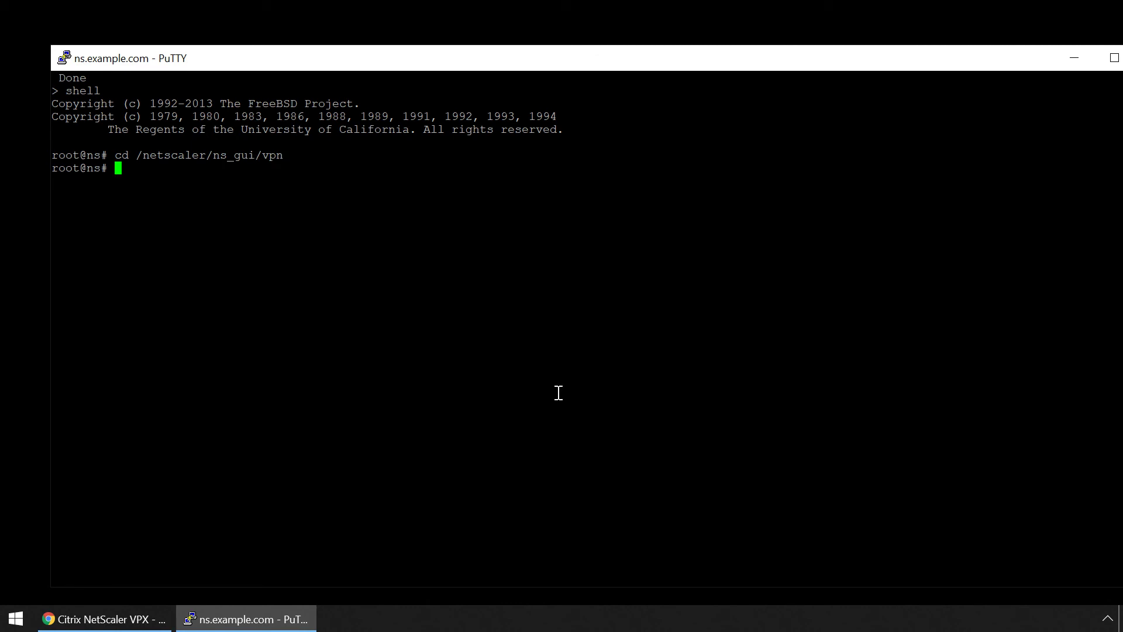
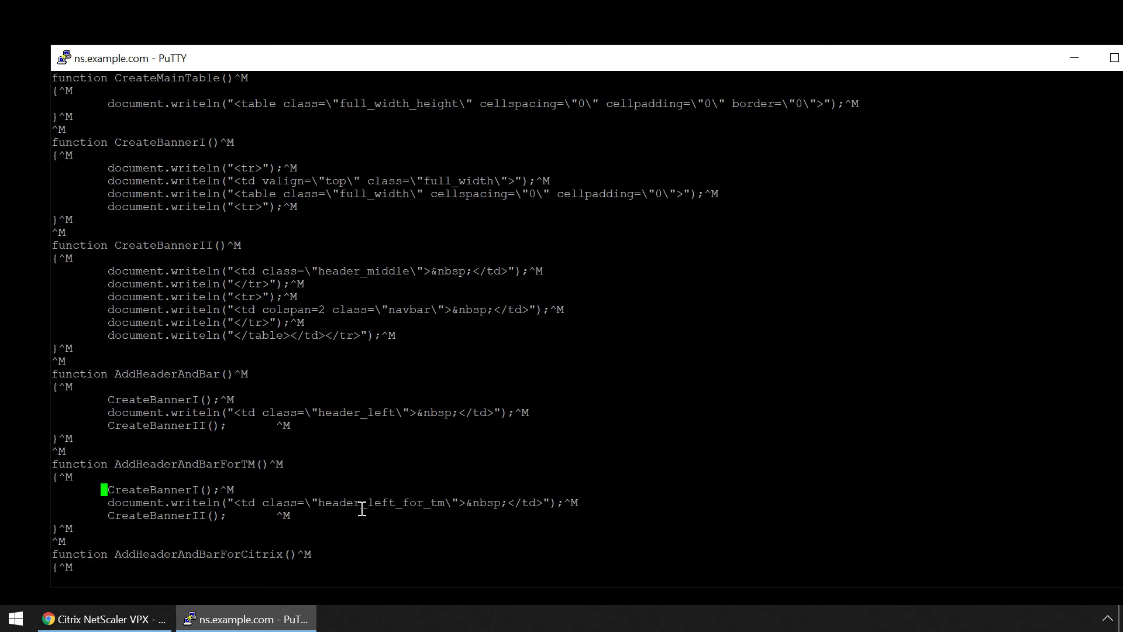
Paste the LoginTC Citrix Integration snippet from the documentation at the end of DialogueBodyII.
{"action": "key", "text": "Down"}
{"action": "key", "text": "Down"}
{"action": "key", "text": "Down"}
{"action": "key", "text": "Down"}
{"action": "key", "text": "Down"}
{"action": "key", "text": "Down"}
{"action": "key", "text": "Down"}
{"action": "key", "text": "Down"}
{"action": "key", "text": "Down"}
{"action": "key", "text": "Down"}
{"action": "key", "text": "Down"}
{"action": "key", "text": "Down"}
{"action": "key", "text": "Down"}
{"action": "key", "text": "Down"}
{"action": "key", "text": "Down"}
{"action": "key", "text": "Down"}
{"action": "key", "text": "Down"}
{"action": "key", "text": "Down"}
{"action": "key", "text": "Down"}
{"action": "key", "text": "Down"}
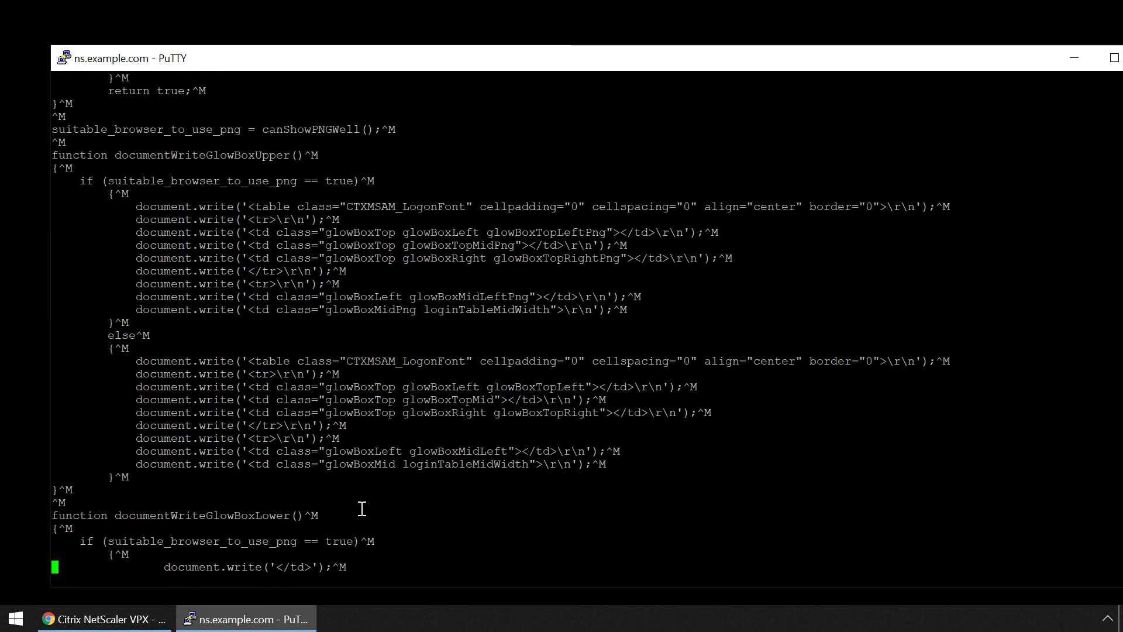
{"action": "key", "text": "Down"}
{"action": "key", "text": "Down"}
{"action": "key", "text": "Down"}
{"action": "key", "text": "Down"}
{"action": "key", "text": "Down"}
{"action": "key", "text": "Down"}
{"action": "key", "text": "Down"}
{"action": "key", "text": "Down"}
{"action": "key", "text": "Down"}
{"action": "key", "text": "Down"}
{"action": "key", "text": "Down"}
{"action": "key", "text": "Down"}
{"action": "key", "text": "Down"}
{"action": "key", "text": "Down"}
{"action": "key", "text": "Down"}
{"action": "key", "text": "Down"}
{"action": "key", "text": "Down"}
{"action": "key", "text": "Down"}
{"action": "key", "text": "Down"}
{"action": "key", "text": "Down"}
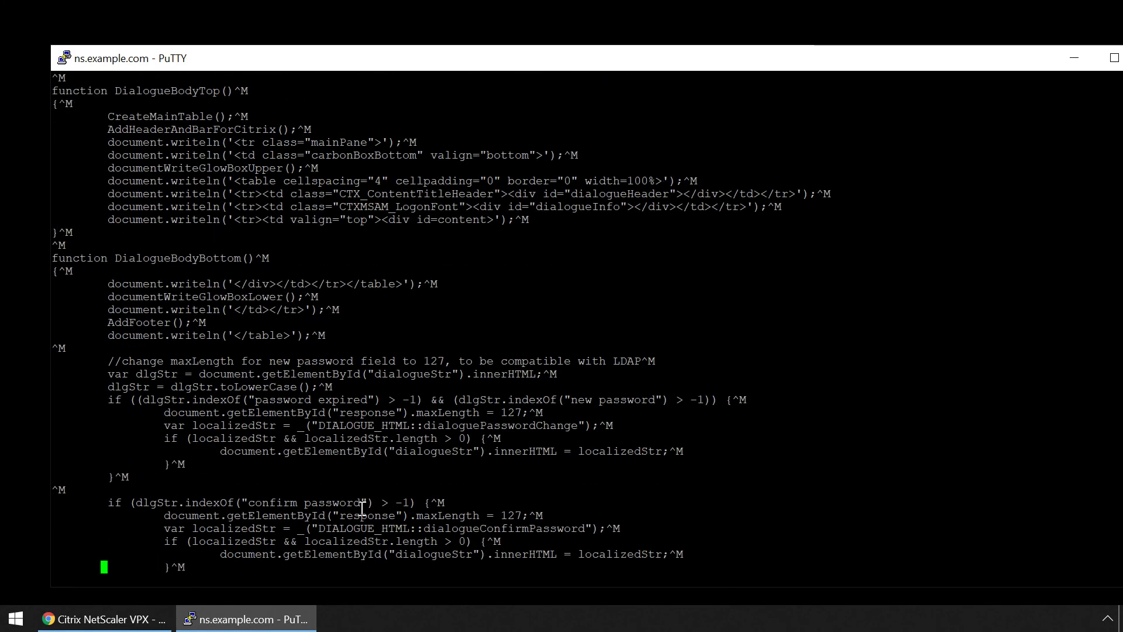
{"action": "key", "text": "Down"}
{"action": "key", "text": "Down"}
{"action": "key", "text": "Down"}
{"action": "key", "text": "Down"}
{"action": "key", "text": "Down"}
{"action": "key", "text": "Down"}
{"action": "key", "text": "Down"}
{"action": "key", "text": "Down"}
{"action": "key", "text": "Down"}
{"action": "key", "text": "Down"}
{"action": "key", "text": "Down"}
{"action": "key", "text": "Down"}
{"action": "key", "text": "Down"}
{"action": "key", "text": "Down"}
{"action": "key", "text": "Down"}
{"action": "key", "text": "Down"}
{"action": "key", "text": "Down"}
{"action": "key", "text": "Down"}
{"action": "key", "text": "Down"}
{"action": "key", "text": "Down"}
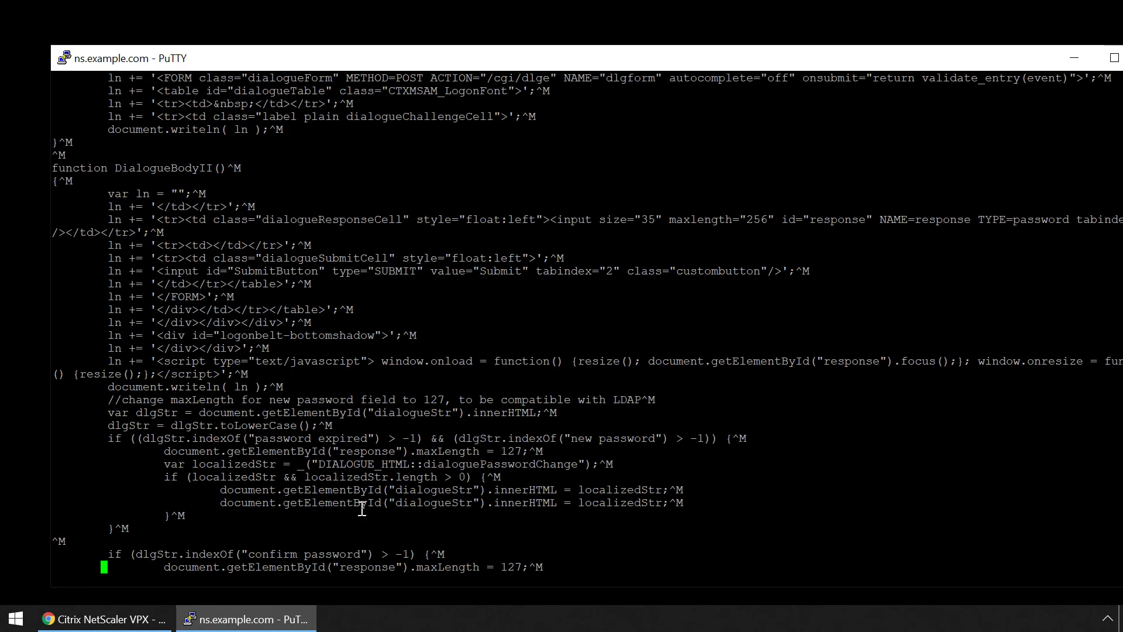
{"action": "key", "text": "Down"}
{"action": "key", "text": "Down"}
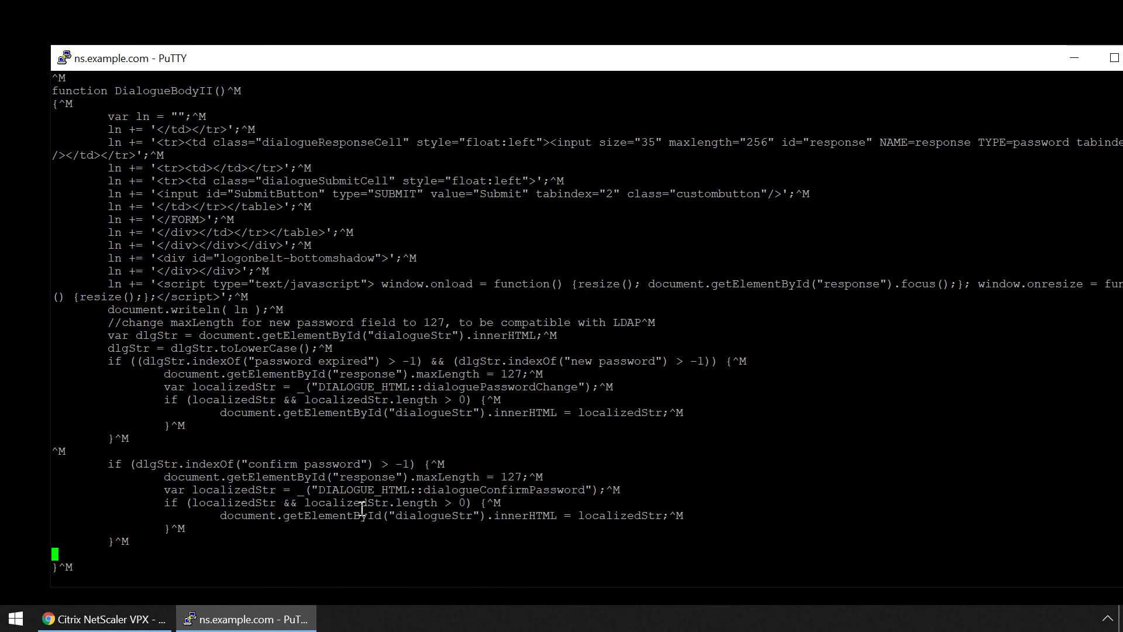
{"action": "left_click", "coordinate": [124, 619]}
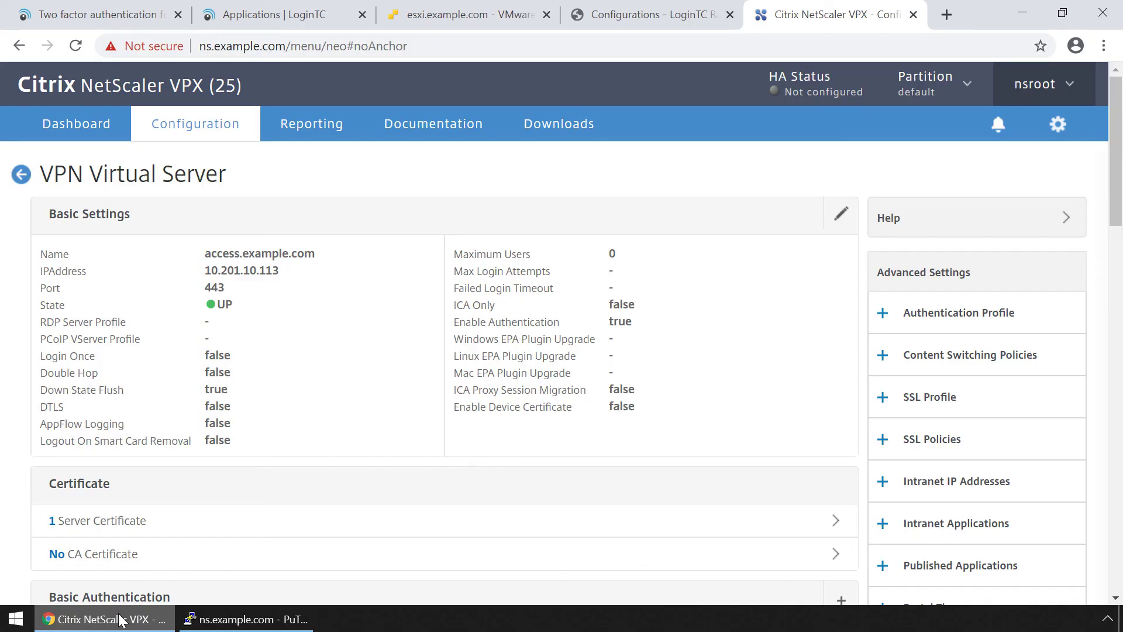
{"action": "left_click", "coordinate": [126, 14]}
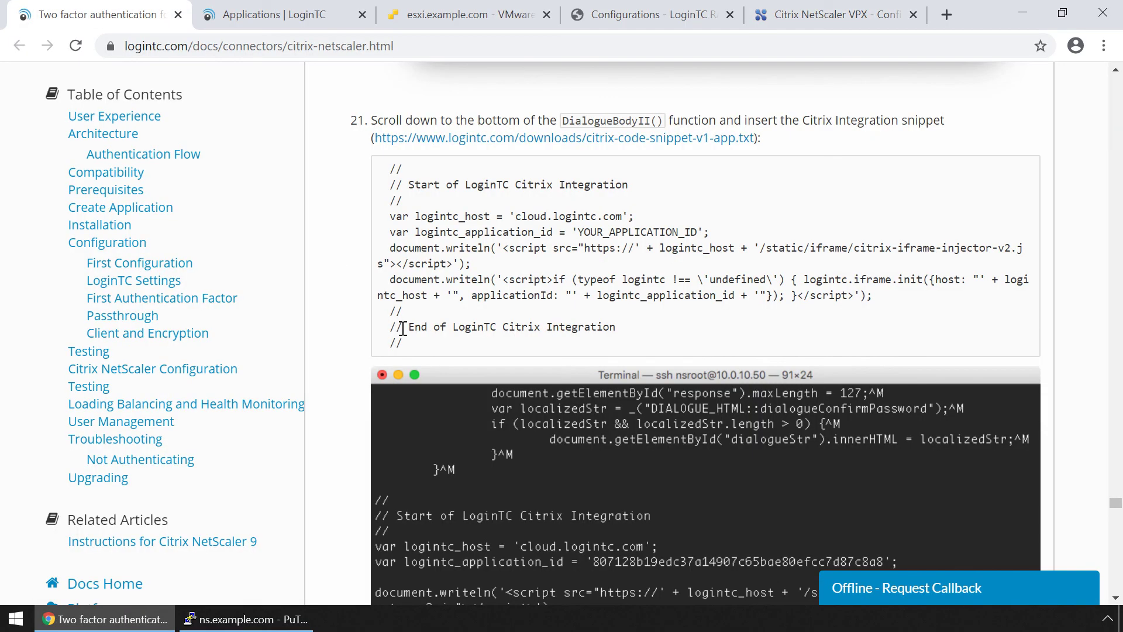
{"action": "left_click_drag", "start_coordinate": [403, 347], "coordinate": [391, 169]}
{"action": "right_click", "coordinate": [395, 177]}
{"action": "left_click", "coordinate": [409, 185]}
{"action": "left_click", "coordinate": [1023, 13]}
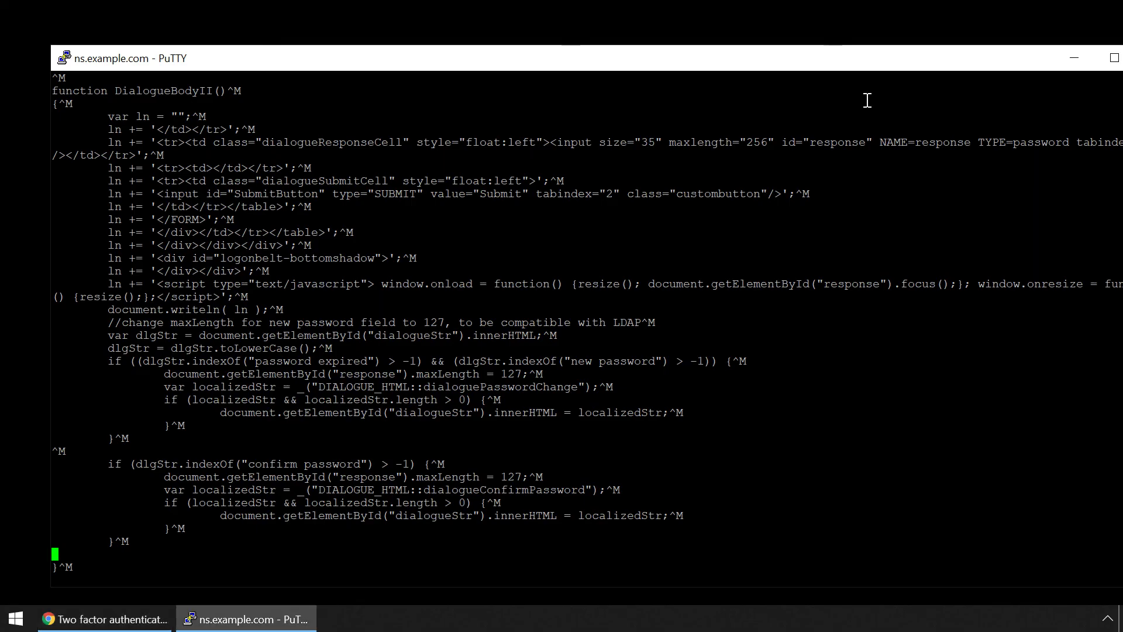
{"action": "right_click", "coordinate": [55, 552]}
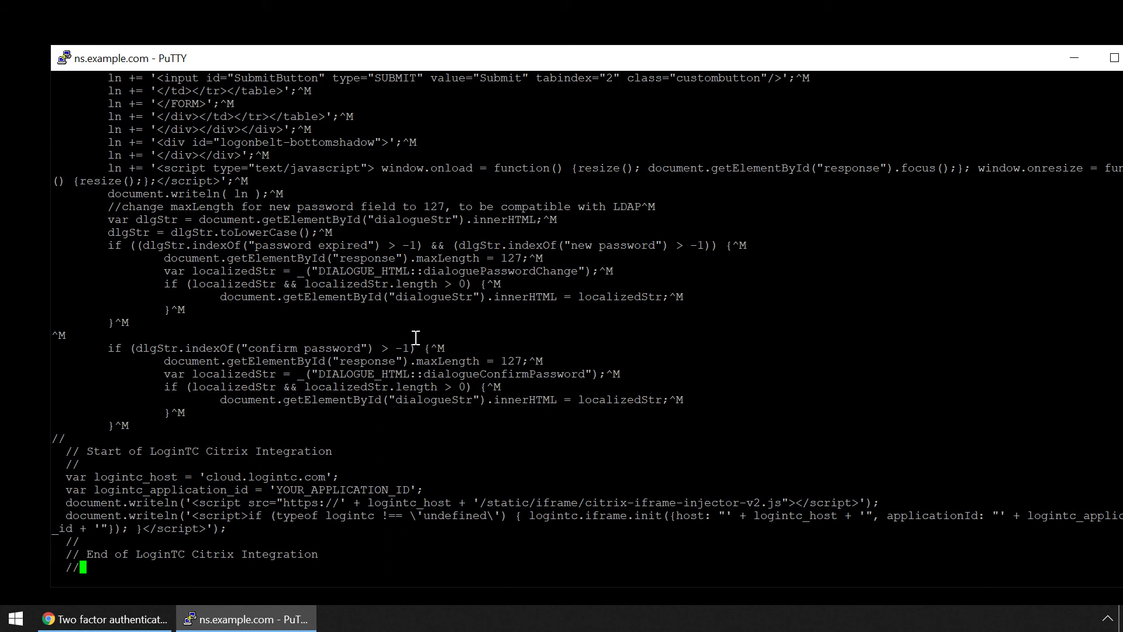
Delete the YOUR_APPLICATION_ID placeholder from the snippet's application ID line.
{"action": "key", "text": "Up"}
{"action": "key", "text": "Up"}
{"action": "key", "text": "Up"}
{"action": "key", "text": "Up"}
{"action": "key", "text": "Up"}
{"action": "key", "text": "Right"}
{"action": "key", "text": "Right"}
{"action": "key", "text": "Right"}
{"action": "key", "text": "Right"}
{"action": "key", "text": "Right"}
{"action": "key", "text": "Right"}
{"action": "key", "text": "Right"}
{"action": "key", "text": "Right"}
{"action": "key", "text": "Right"}
{"action": "key", "text": "Right"}
{"action": "key", "text": "Right"}
{"action": "key", "text": "Right"}
{"action": "key", "text": "Right"}
{"action": "key", "text": "Right"}
{"action": "key", "text": "Right"}
{"action": "key", "text": "Right"}
{"action": "key", "text": "Right"}
{"action": "key", "text": "Right"}
{"action": "key", "text": "Right"}
{"action": "key", "text": "Right"}
{"action": "key", "text": "Right"}
{"action": "key", "text": "Delete"}
{"action": "key", "text": "Delete"}
{"action": "key", "text": "Delete"}
{"action": "key", "text": "Delete"}
{"action": "key", "text": "Delete"}
{"action": "key", "text": "Delete"}
{"action": "key", "text": "Delete"}
{"action": "key", "text": "Delete"}
{"action": "key", "text": "Delete"}
{"action": "key", "text": "Delete"}
{"action": "key", "text": "Delete"}
{"action": "key", "text": "Delete"}
{"action": "key", "text": "Delete"}
{"action": "key", "text": "Delete"}
{"action": "key", "text": "Delete"}
{"action": "key", "text": "Delete"}
{"action": "key", "text": "Delete"}
{"action": "key", "text": "Delete"}
{"action": "key", "text": "Delete"}
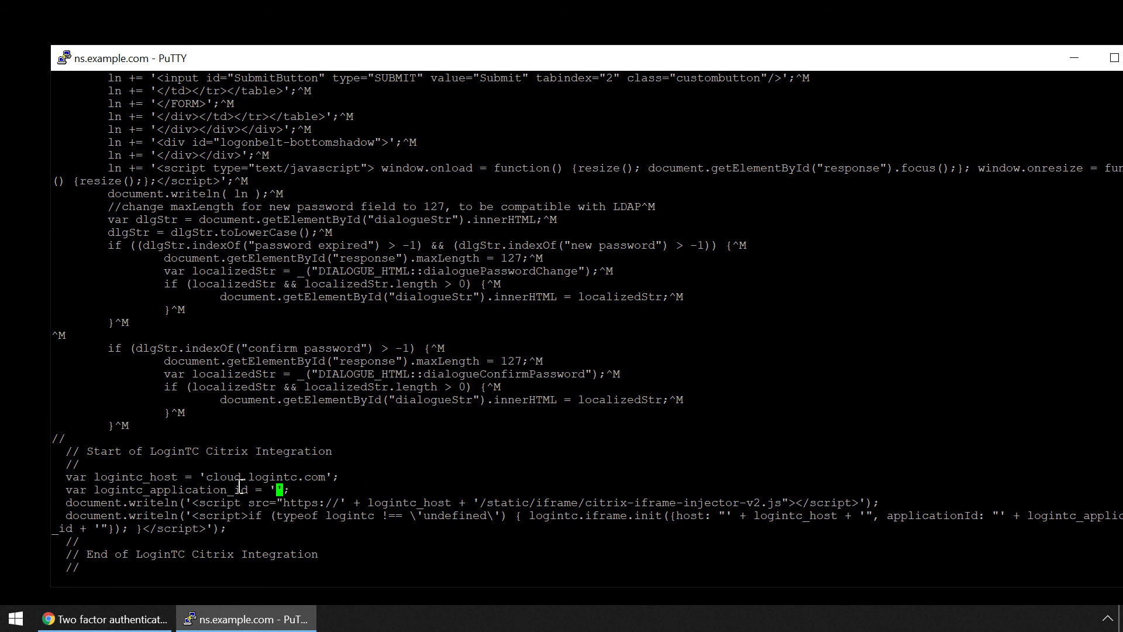
Fill the logintc_application_id line with the Citrix NetScaler 10 application ID from LoginTC.
{"action": "left_click", "coordinate": [121, 619]}
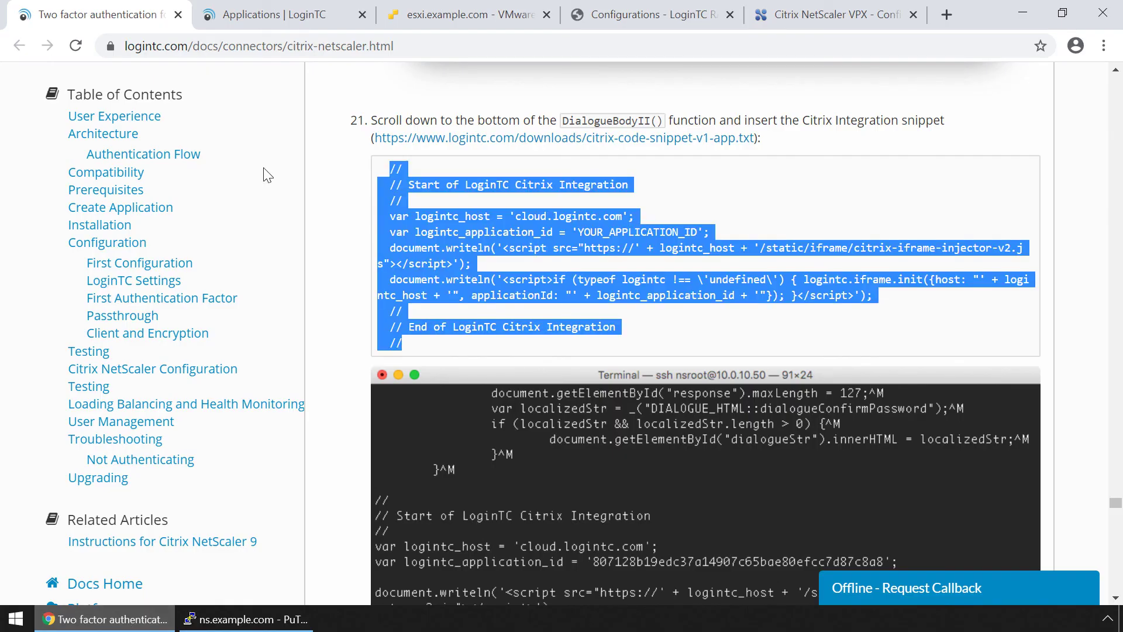
{"action": "left_click", "coordinate": [266, 16]}
{"action": "left_click", "coordinate": [541, 356]}
{"action": "left_click_drag", "start_coordinate": [541, 355], "coordinate": [724, 356]}
{"action": "right_click", "coordinate": [686, 360]}
{"action": "left_click", "coordinate": [703, 374]}
{"action": "left_click", "coordinate": [1022, 13]}
{"action": "right_click", "coordinate": [277, 488]}
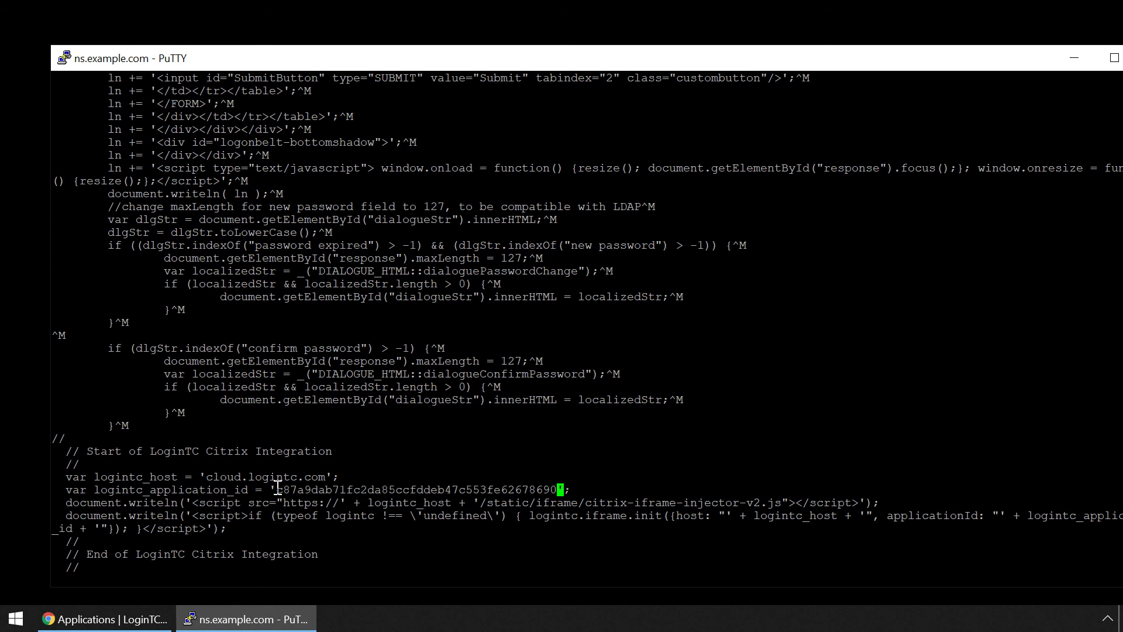
{"action": "key", "text": "Escape"}
{"action": "key", "text": "Return"}
Save nsshare.js with :wq and set its permissions to 555 with chmod.
{"action": "type", "text": ":wq"}
{"action": "key", "text": "Return"}
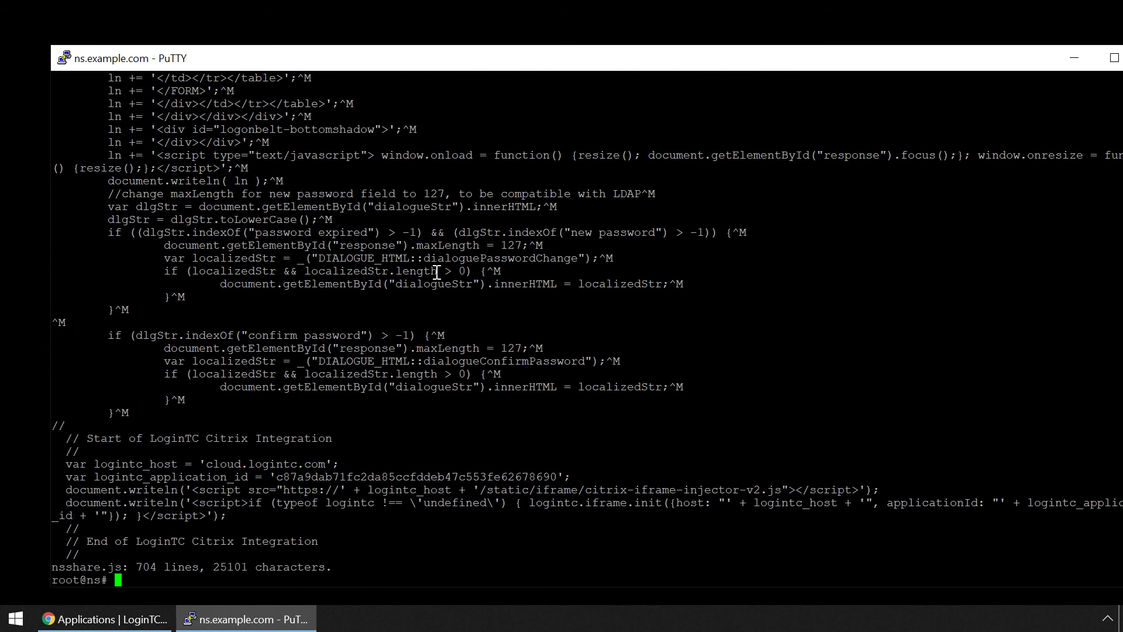
{"action": "type", "text": "chmod 555 nsshare.js"}
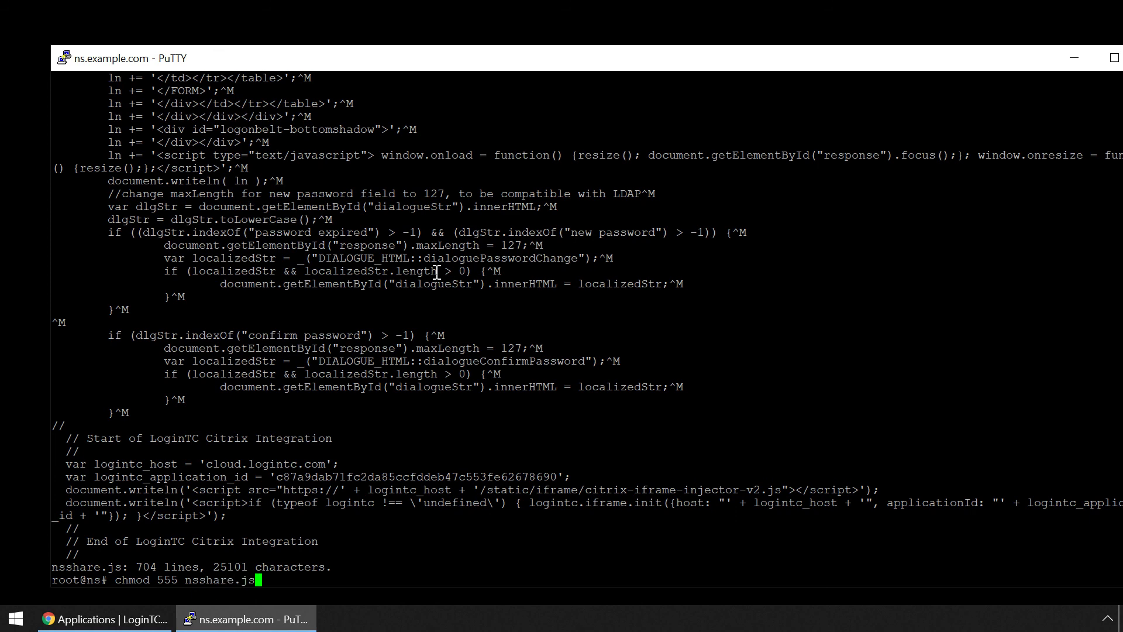
{"action": "key", "text": "Return"}
Log out of the appliance shell with exit to end the session.
{"action": "type", "text": "exit"}
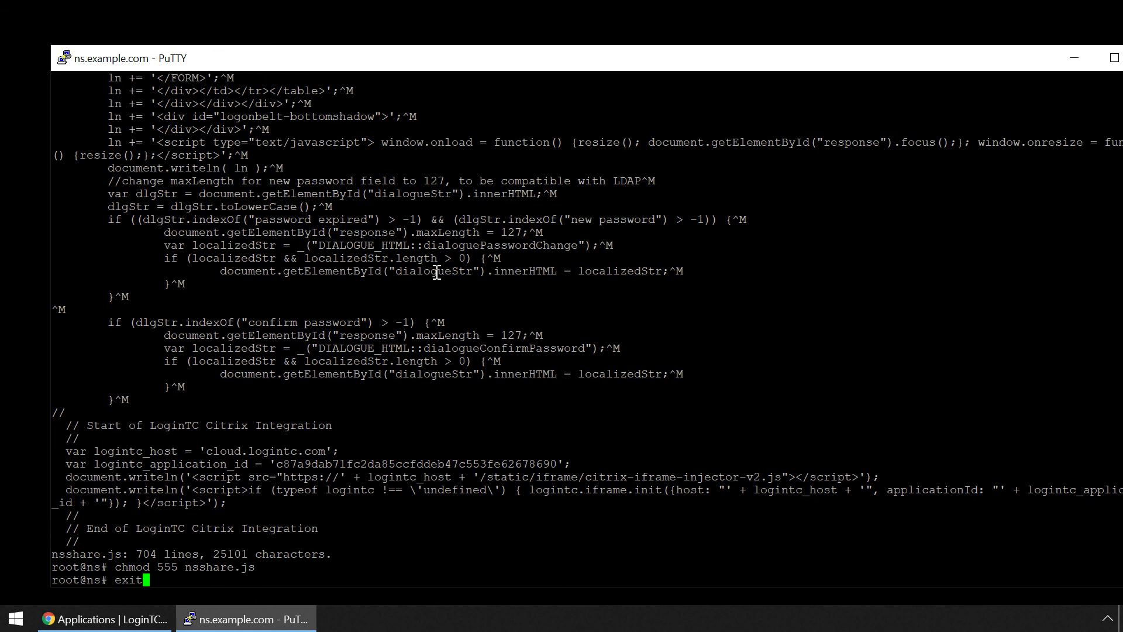
{"action": "key", "text": "Return"}
{"action": "type", "text": "exit"}
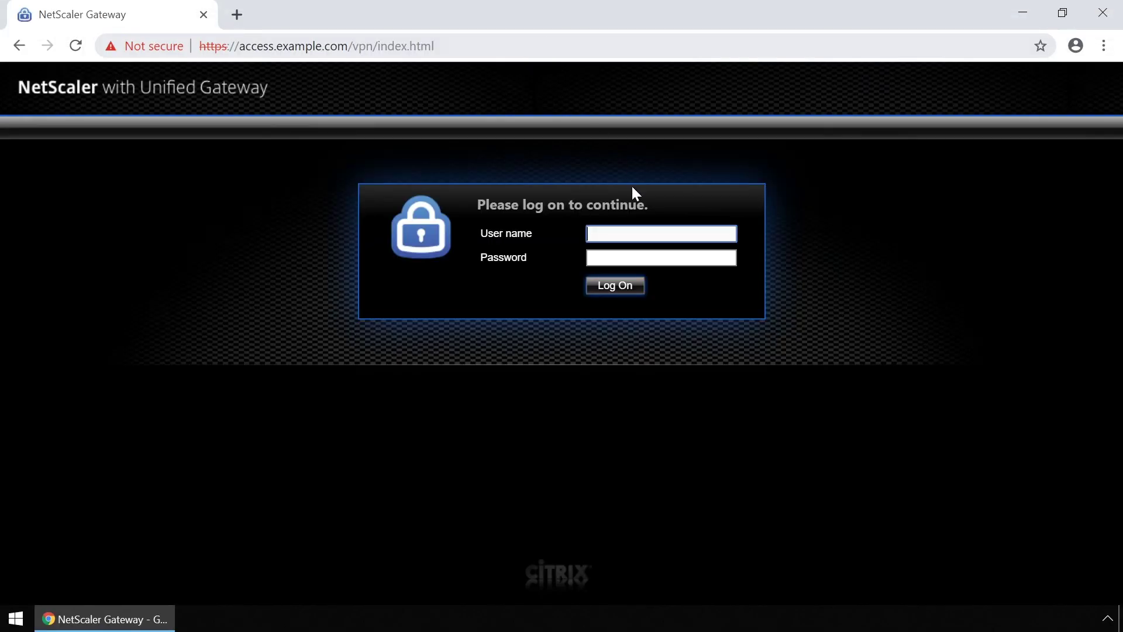
Log on to NetScaler Gateway with the test user's name and password.
{"action": "left_click", "coordinate": [670, 233]}
{"action": "type", "text": "john.doe"}
{"action": "left_click", "coordinate": [676, 257]}
{"action": "type", "text": "p"}
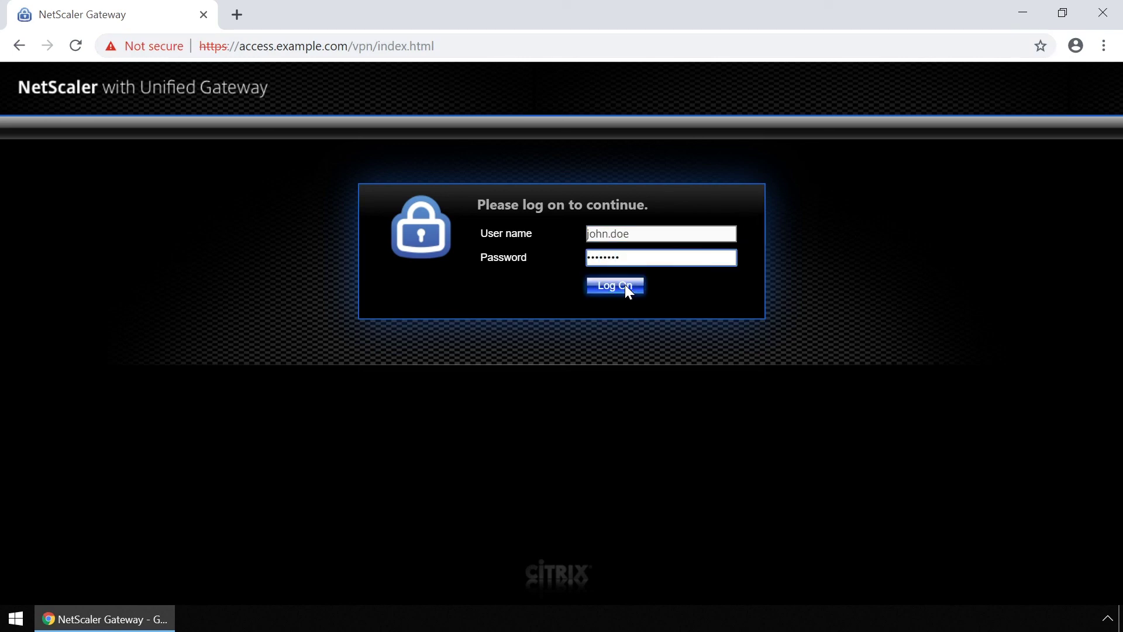
{"action": "left_click", "coordinate": [625, 284]}
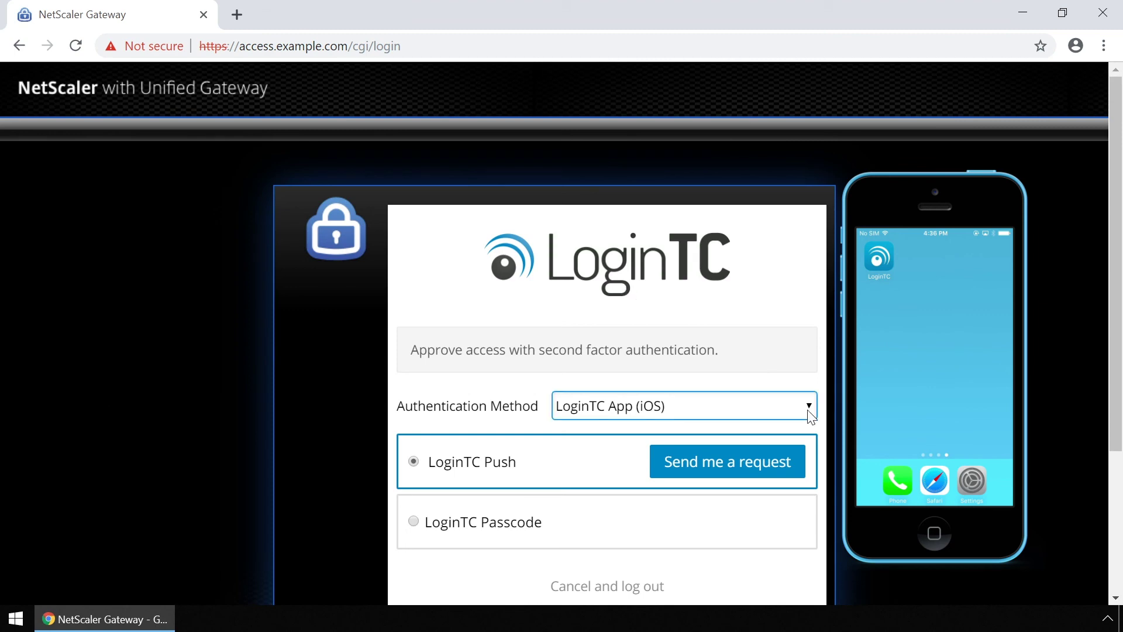
Send the LoginTC push request and, once approved, choose Clientless Access.
{"action": "left_click", "coordinate": [760, 462]}
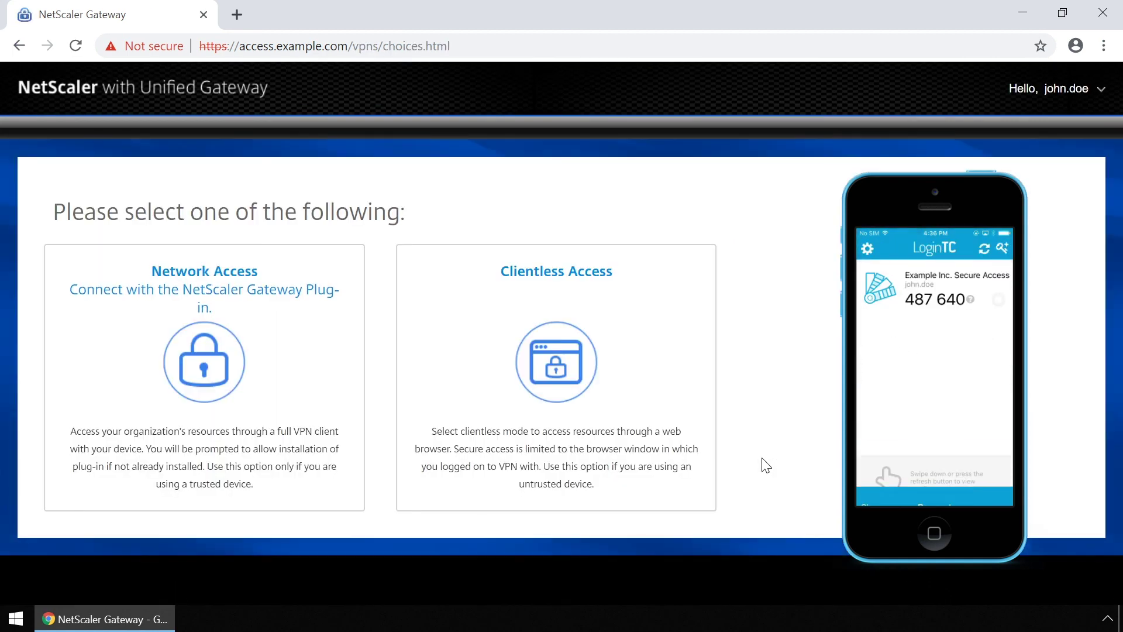
{"action": "left_click", "coordinate": [620, 389]}
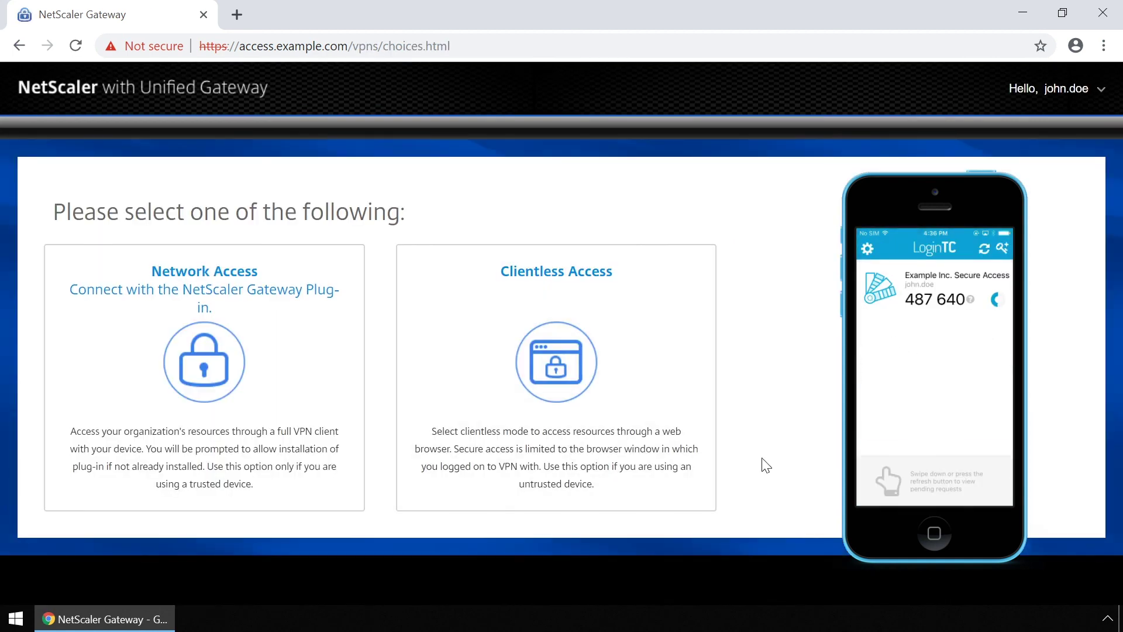